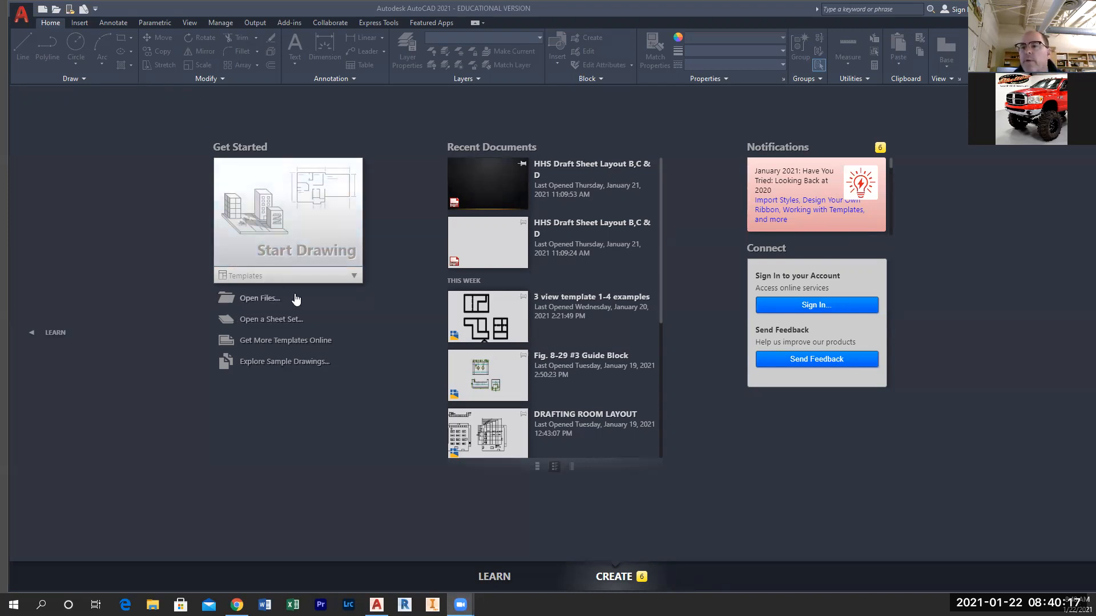
- Start a new drawing from a template and draw a horizontal base line about 11 inches long, with Snap off and Ortho on
click(249, 277)
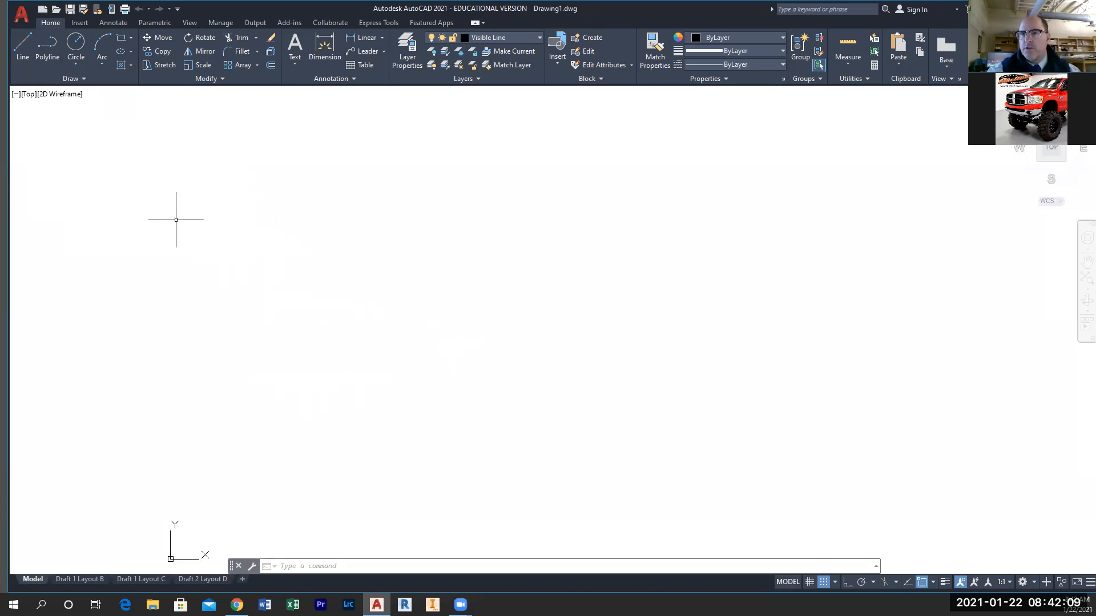
click(32, 45)
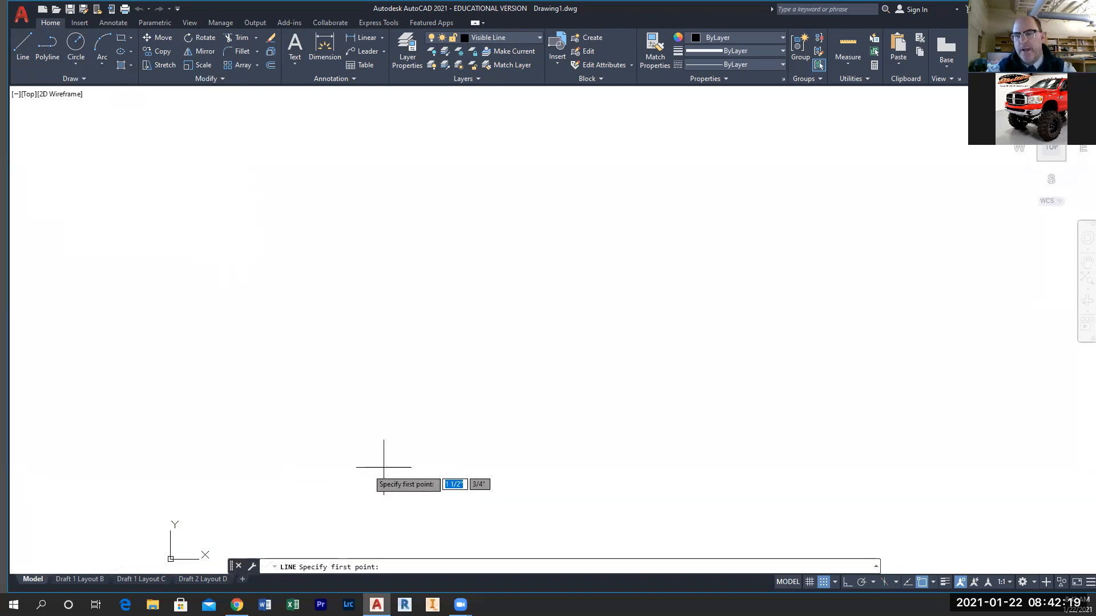
key(F9)
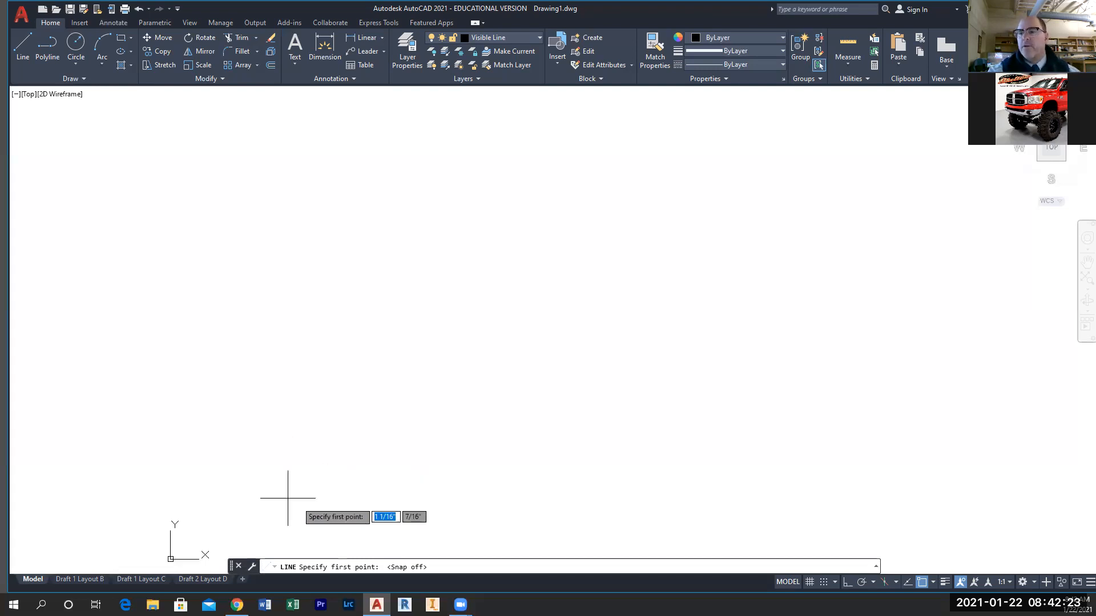
click(264, 479)
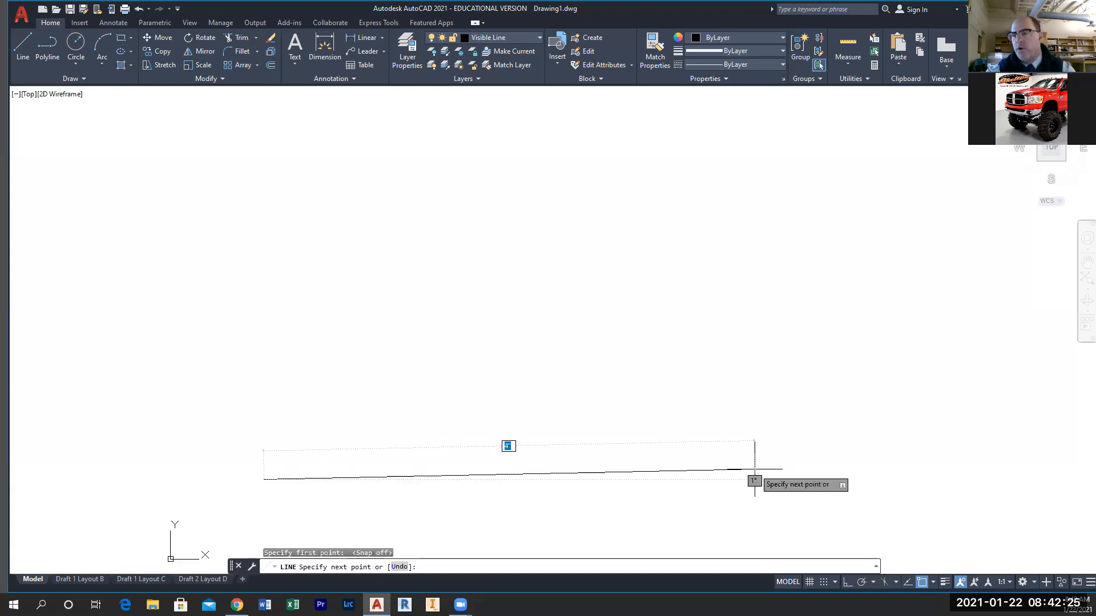
key(F8)
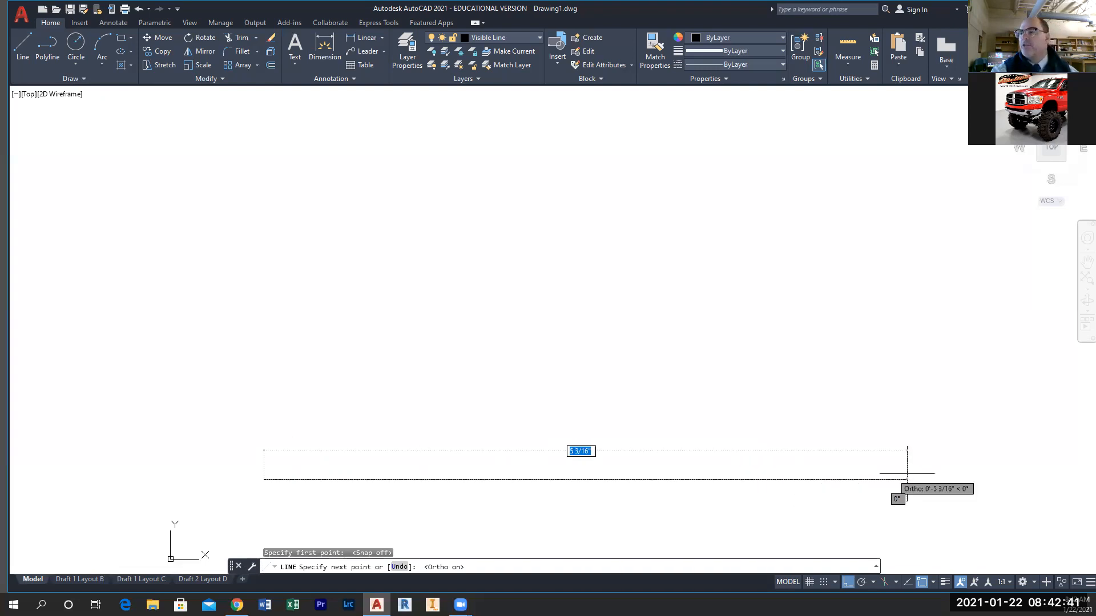
middle_drag(930, 473, 823, 463)
scroll(823, 462, down, 2)
scroll(839, 463, down, 2)
mouse_move(915, 464)
middle_down()
mouse_move(770, 464)
mouse_move(650, 446)
middle_up()
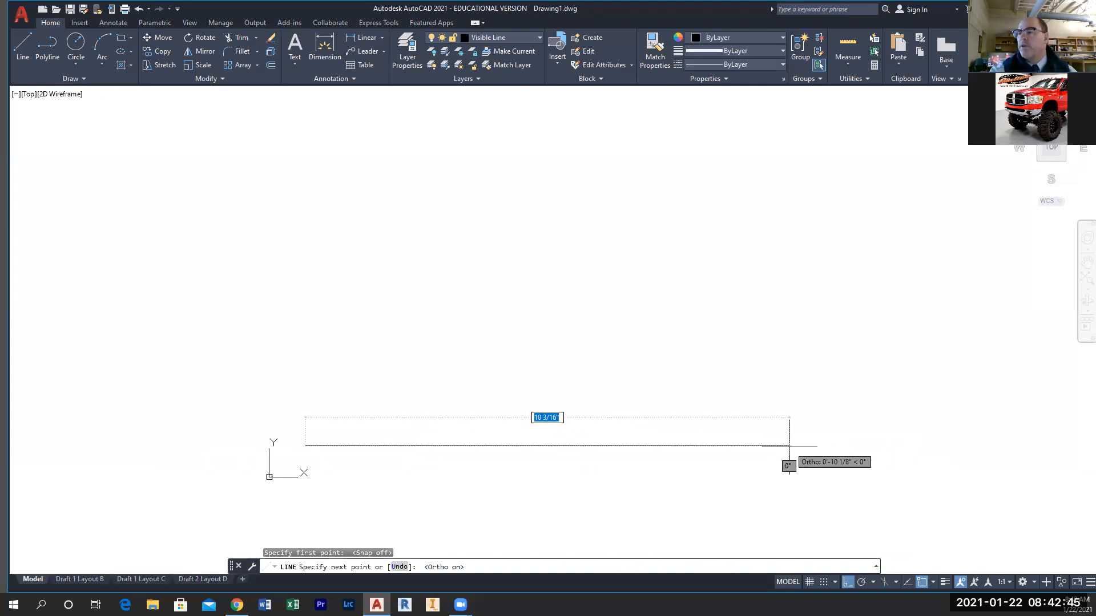
click(823, 445)
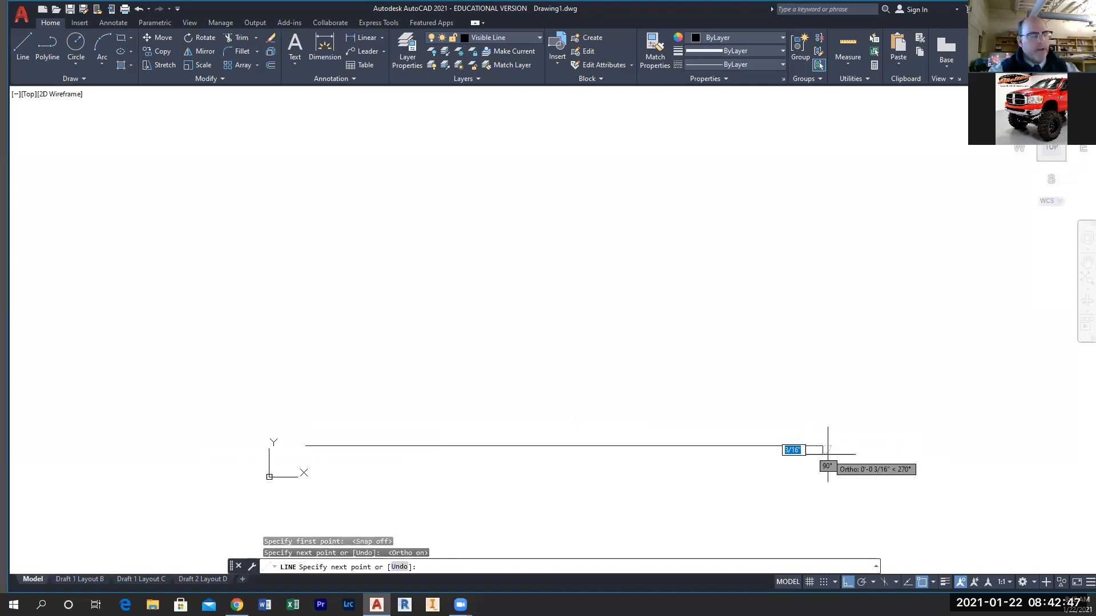
key(Escape)
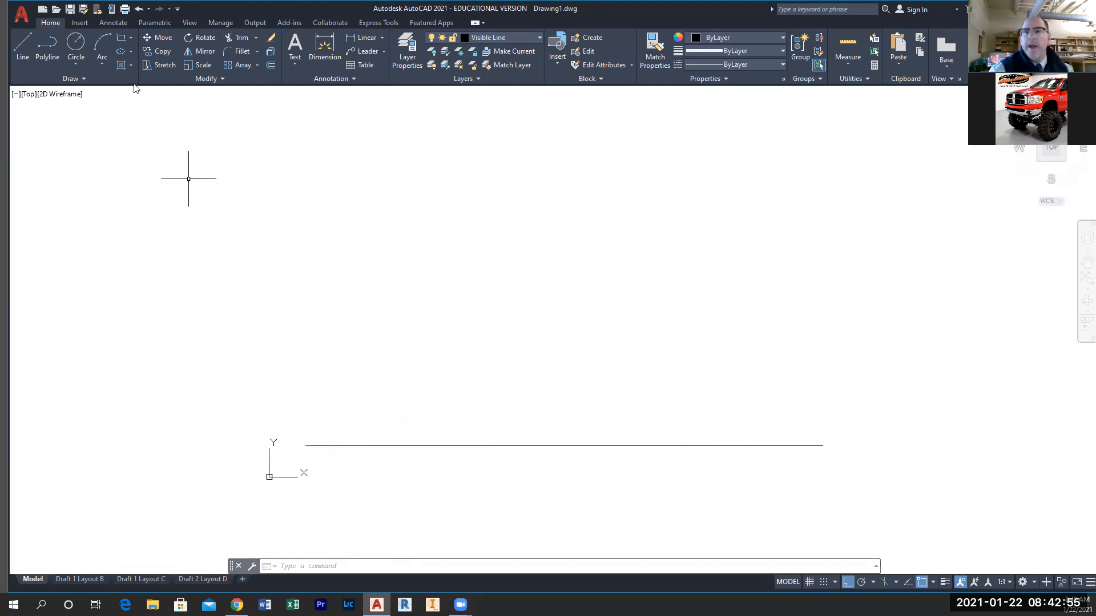
- Draw a vertical line about 6 inches long upward from the base line's left endpoint
click(23, 46)
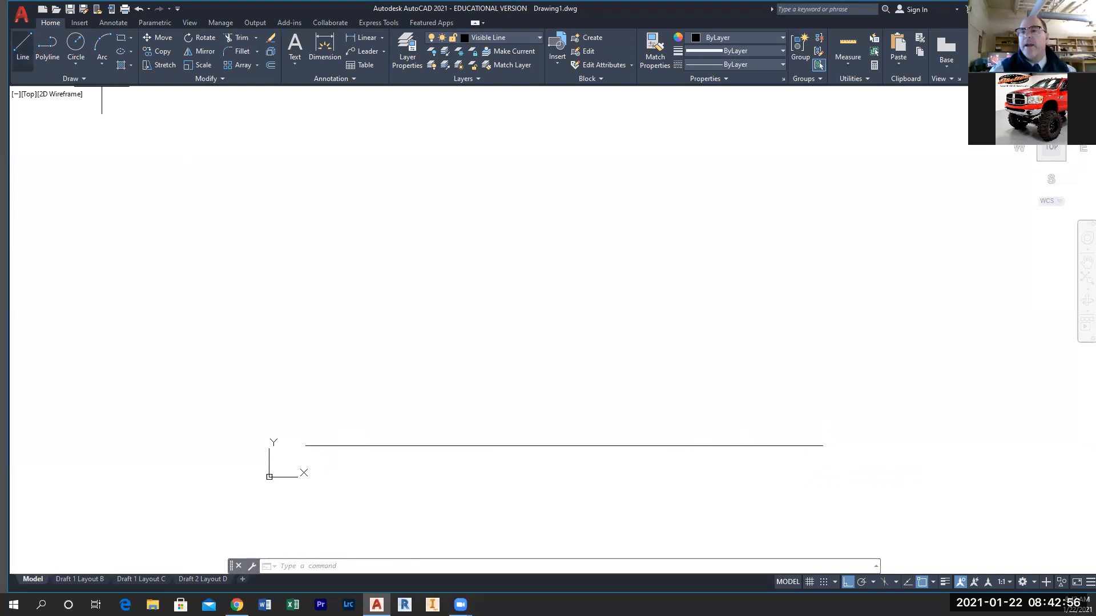
click(306, 446)
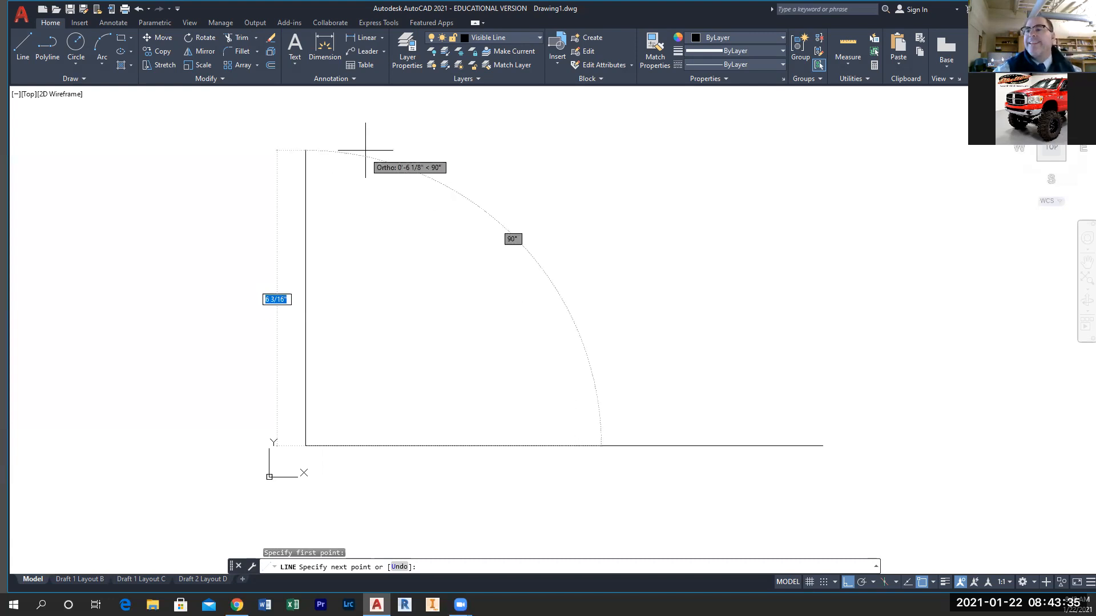
click(366, 144)
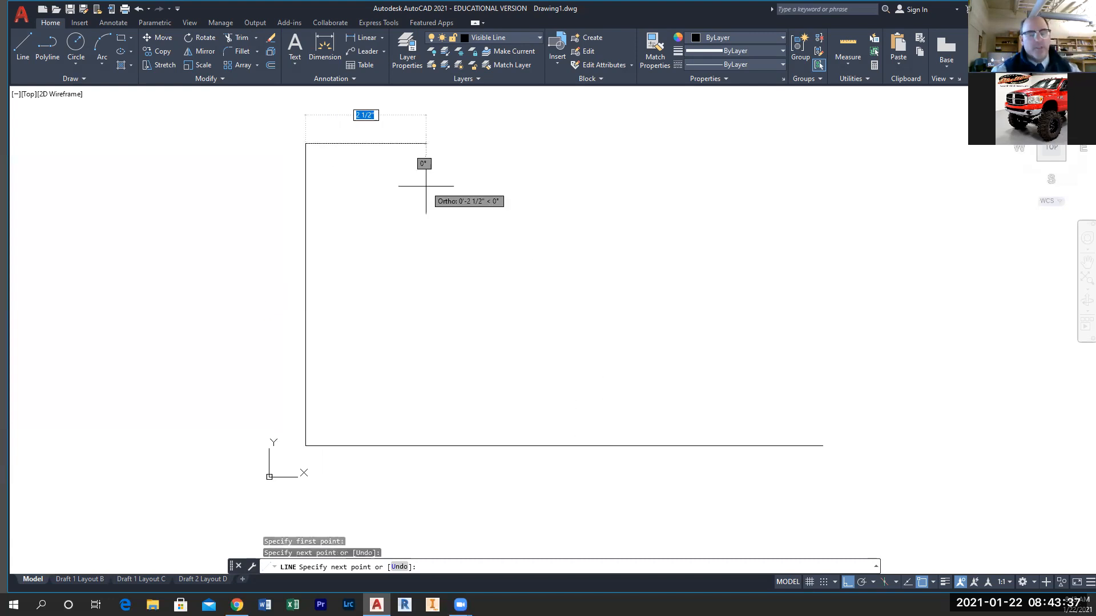
key(Escape)
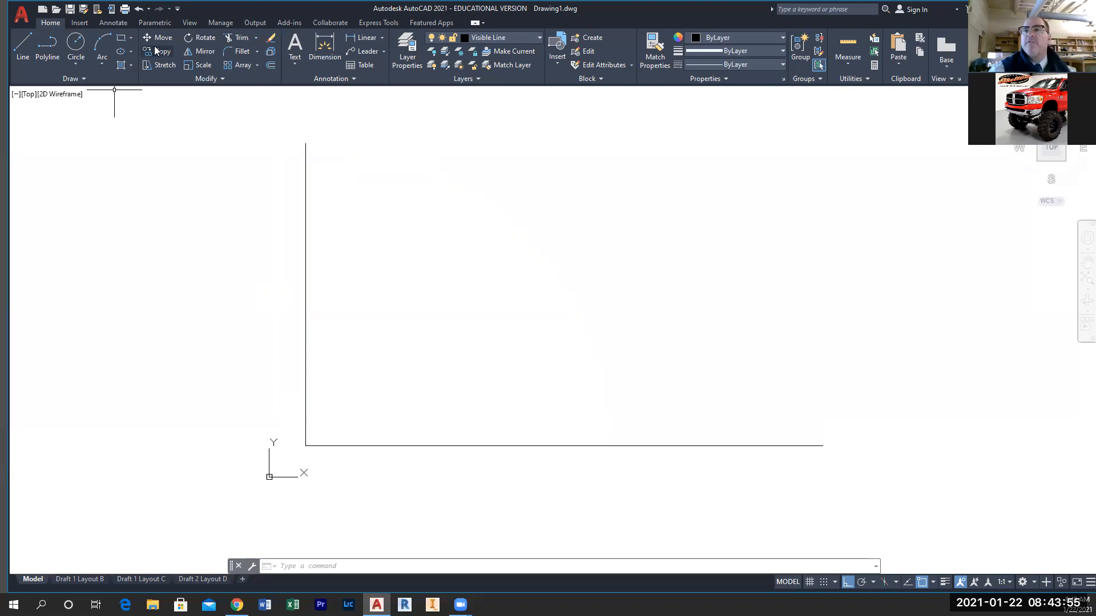
- Offset the vertical line 5 inches to the right
text(o)
key(Return)
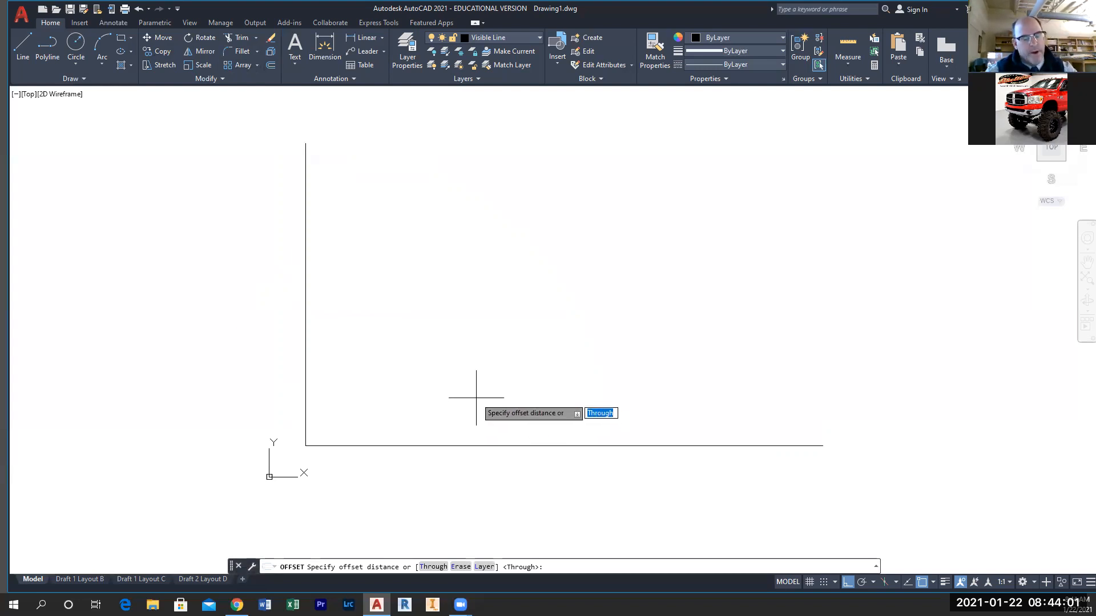
text(5)
key(Return)
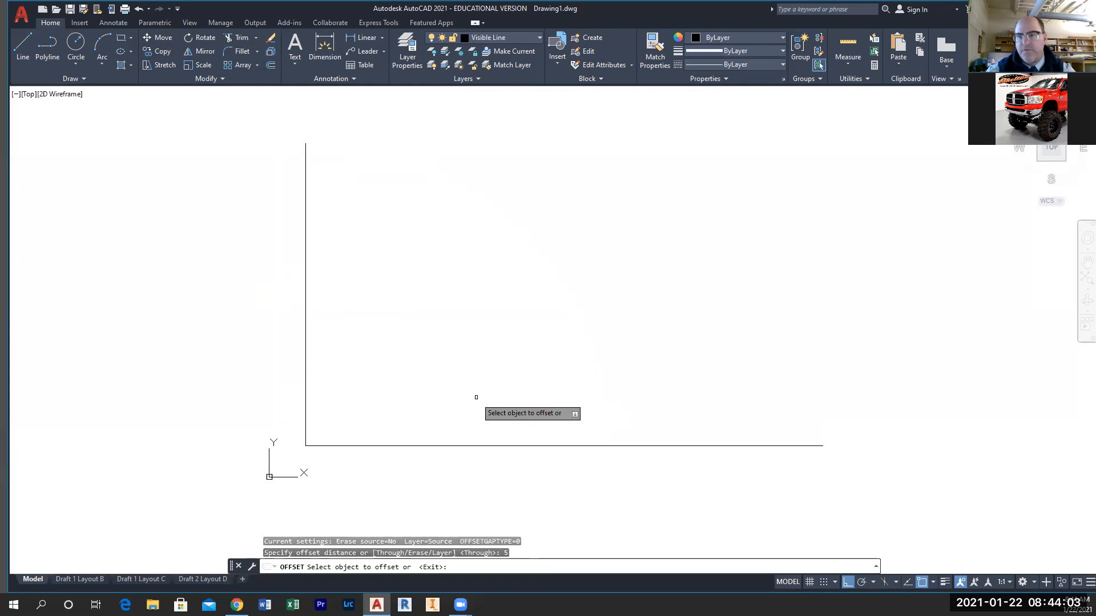
click(306, 362)
click(399, 365)
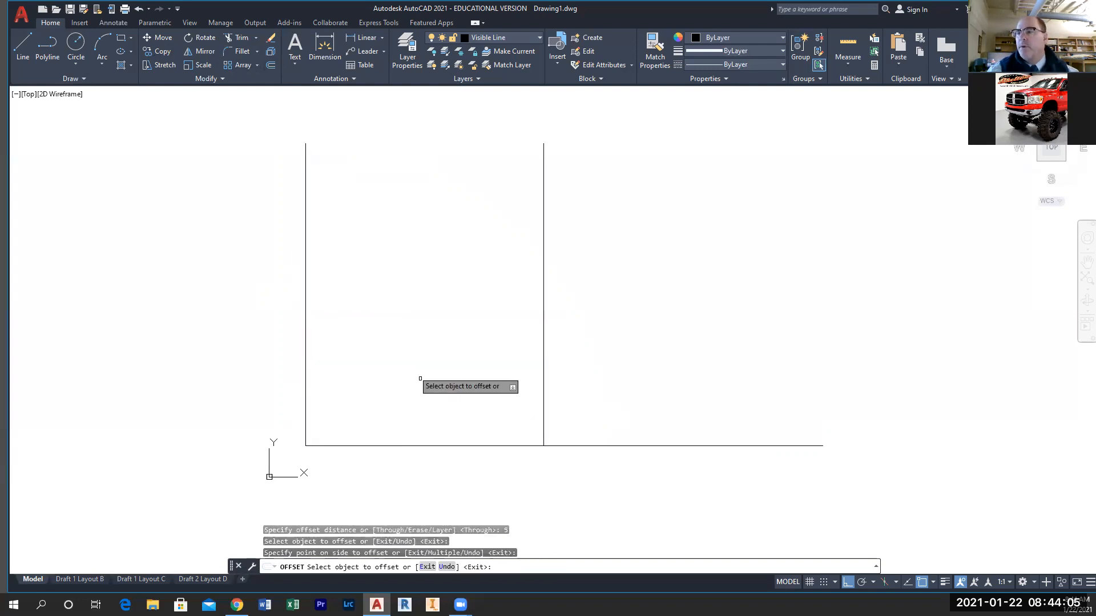
key(Escape)
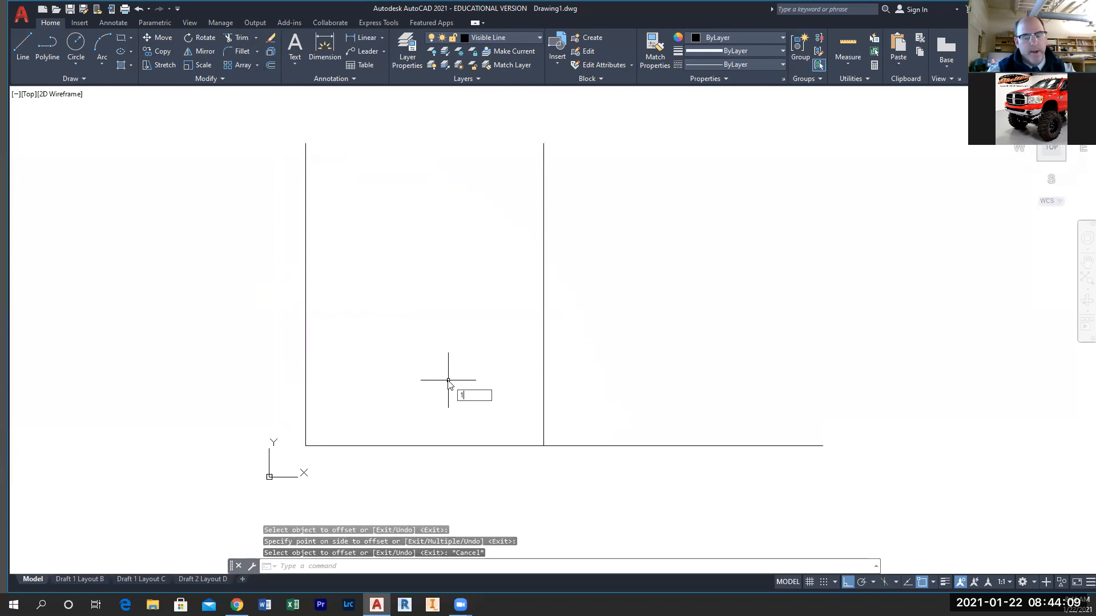
key(Return)
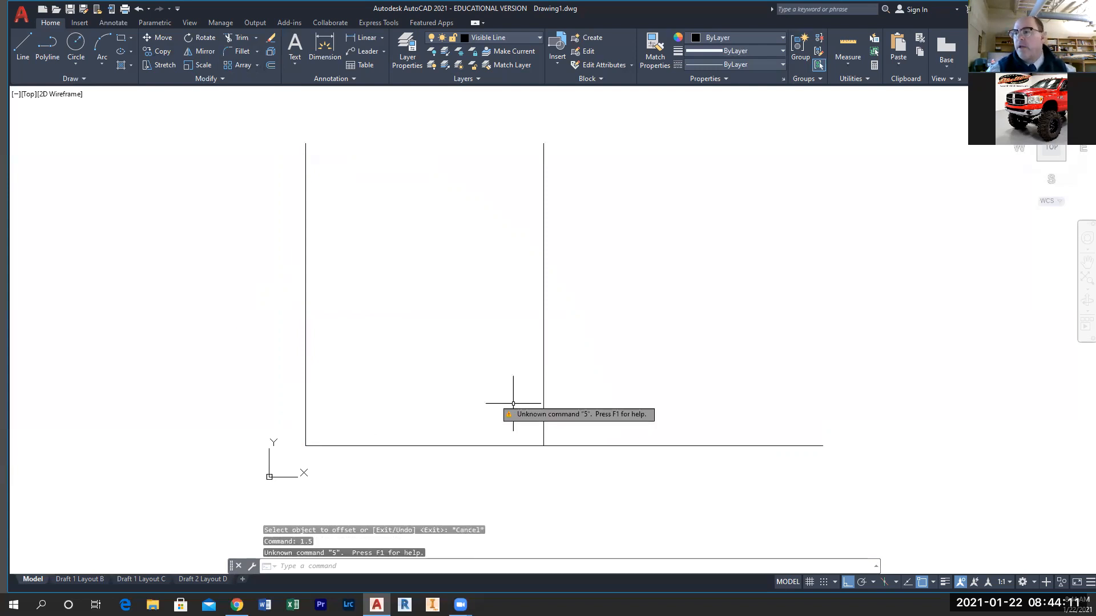
click(543, 402)
click(612, 396)
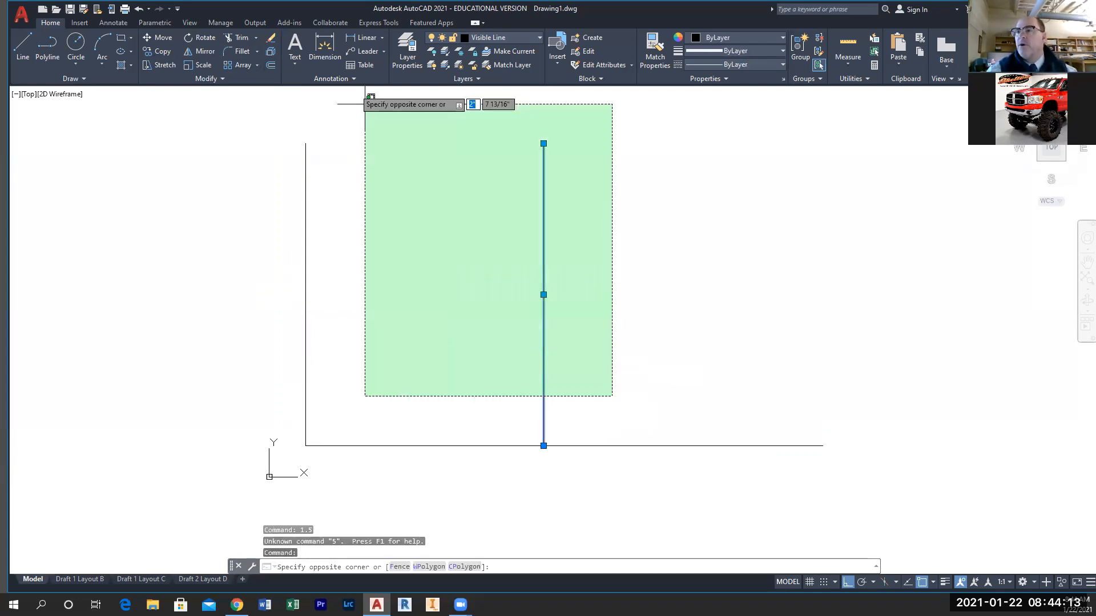
key(Escape)
key(Escape)
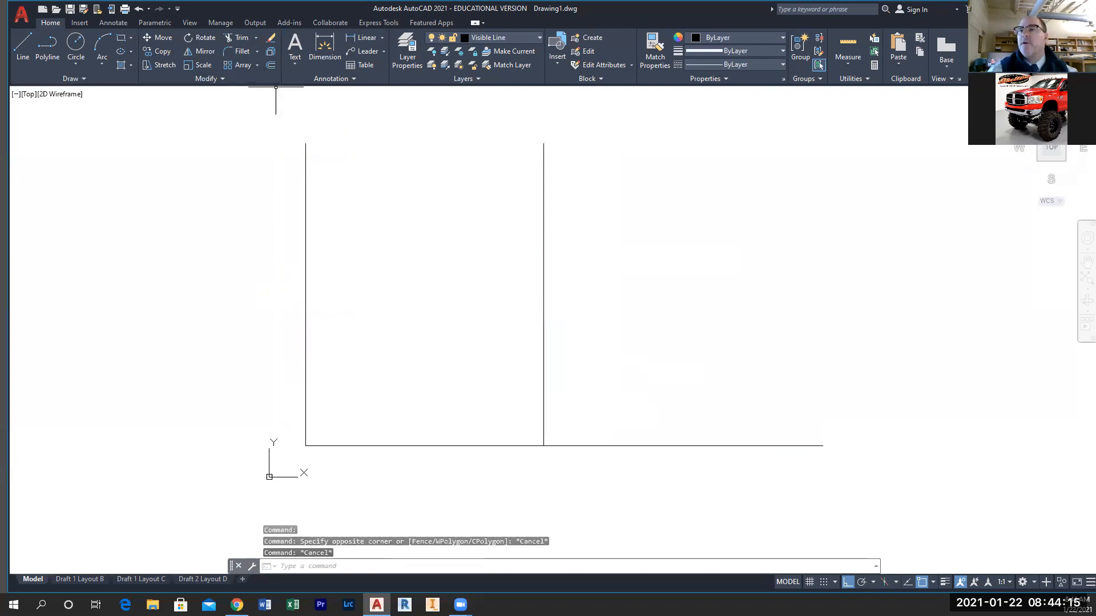
- Offset the second vertical line 1.5 inches to the right
click(270, 50)
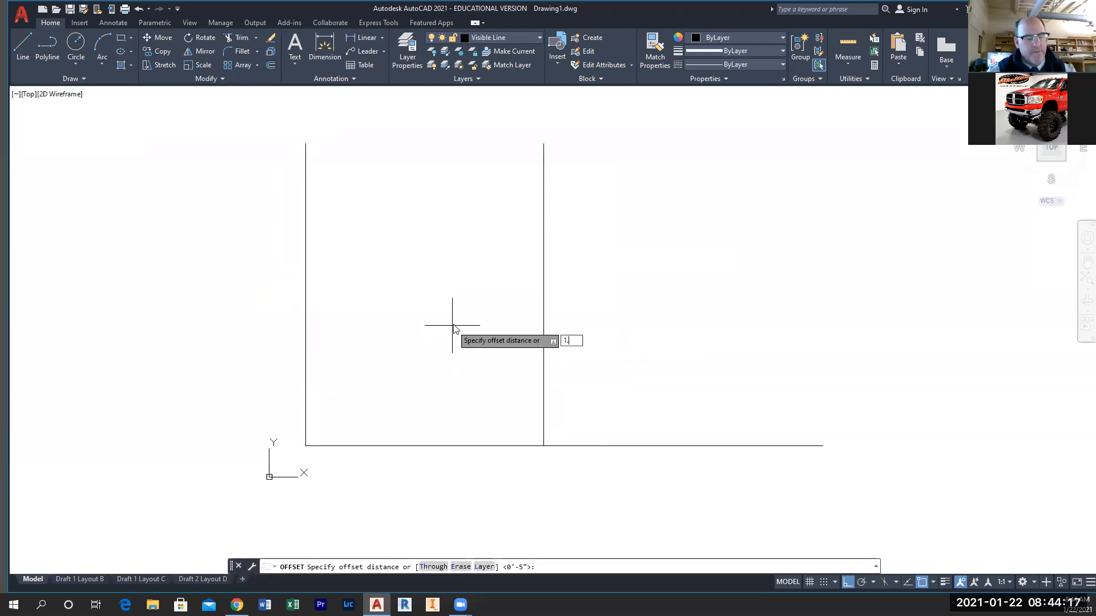
text(1.5)
key(Return)
click(543, 360)
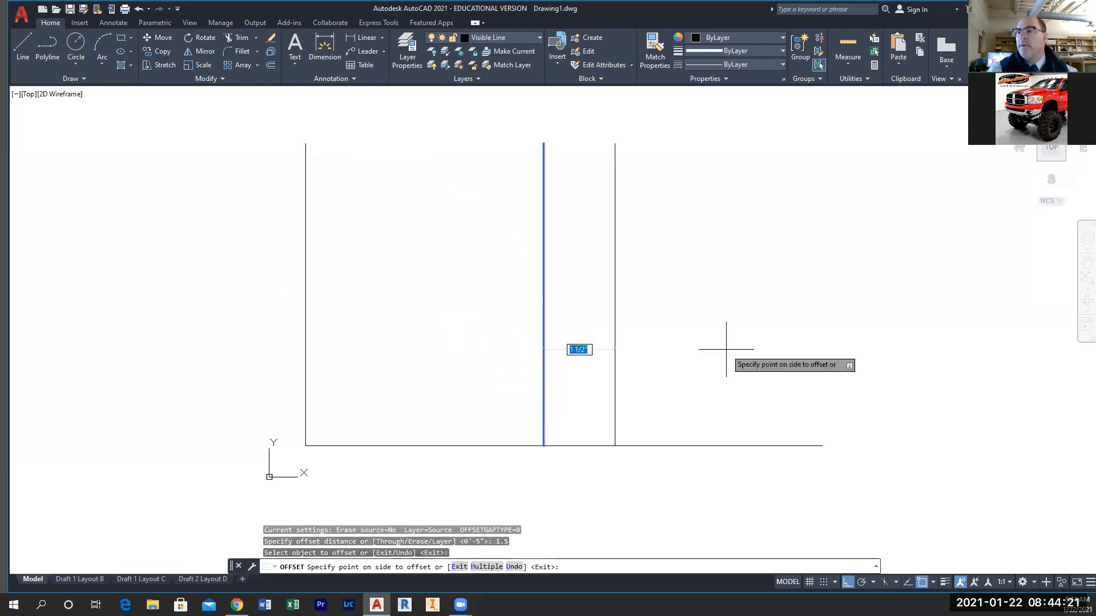
click(672, 362)
key(Escape)
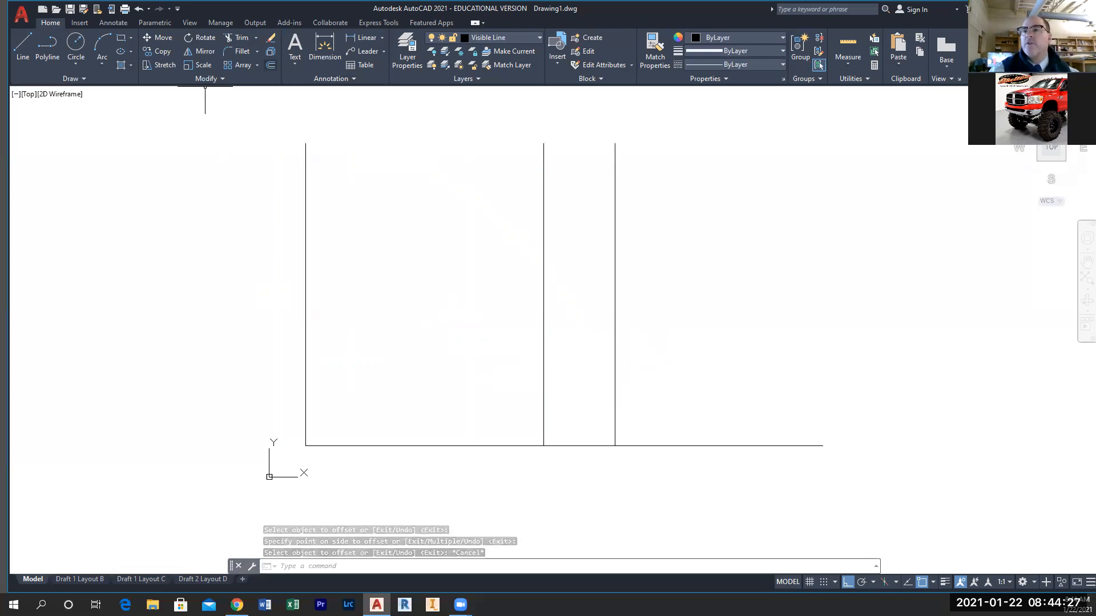
- Offset the third vertical line 2.5 inches to the right
click(270, 65)
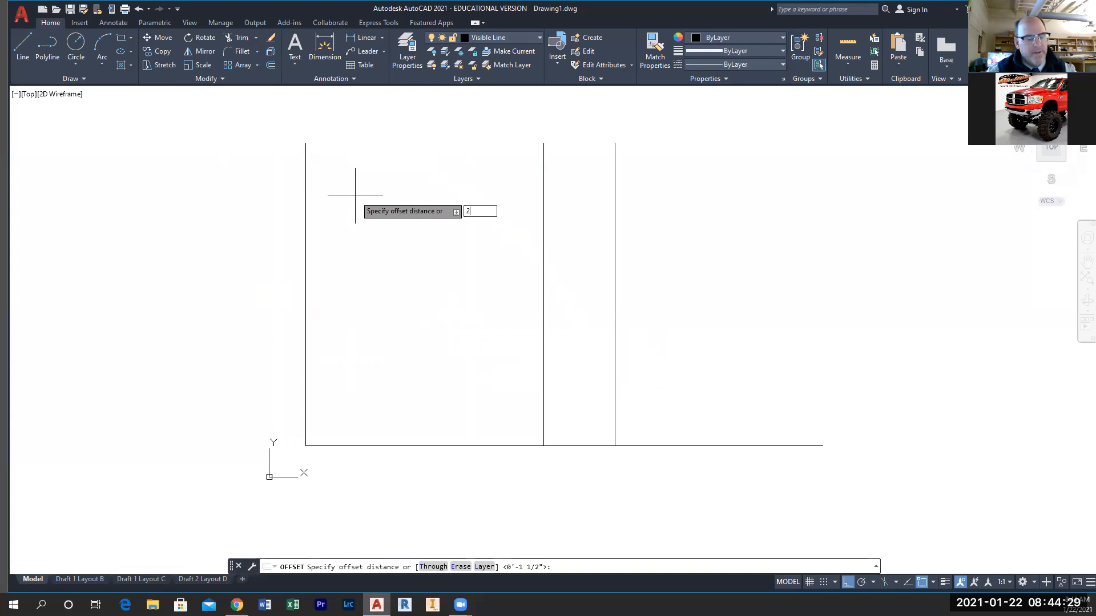
text(2.5)
key(Return)
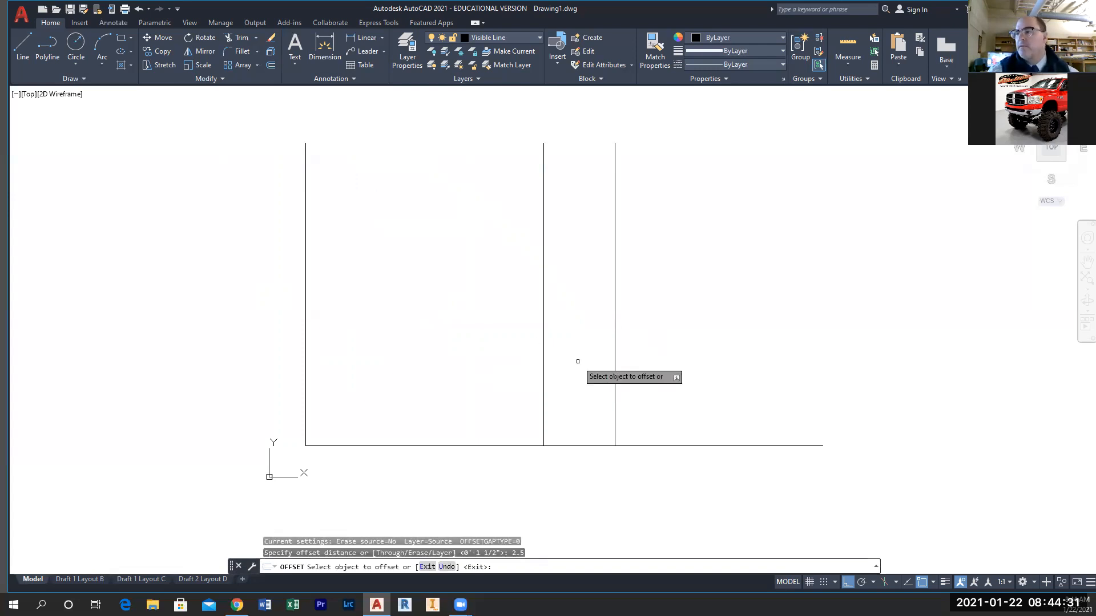
click(615, 364)
click(594, 372)
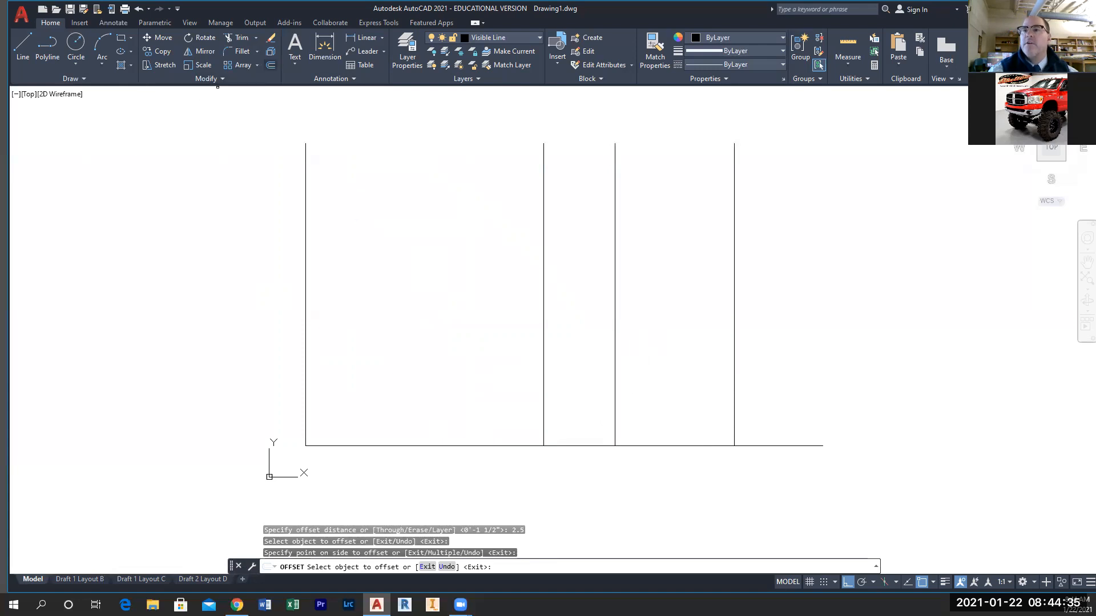
key(Return)
- Offset the horizontal base line 1.5 inches upward
click(270, 65)
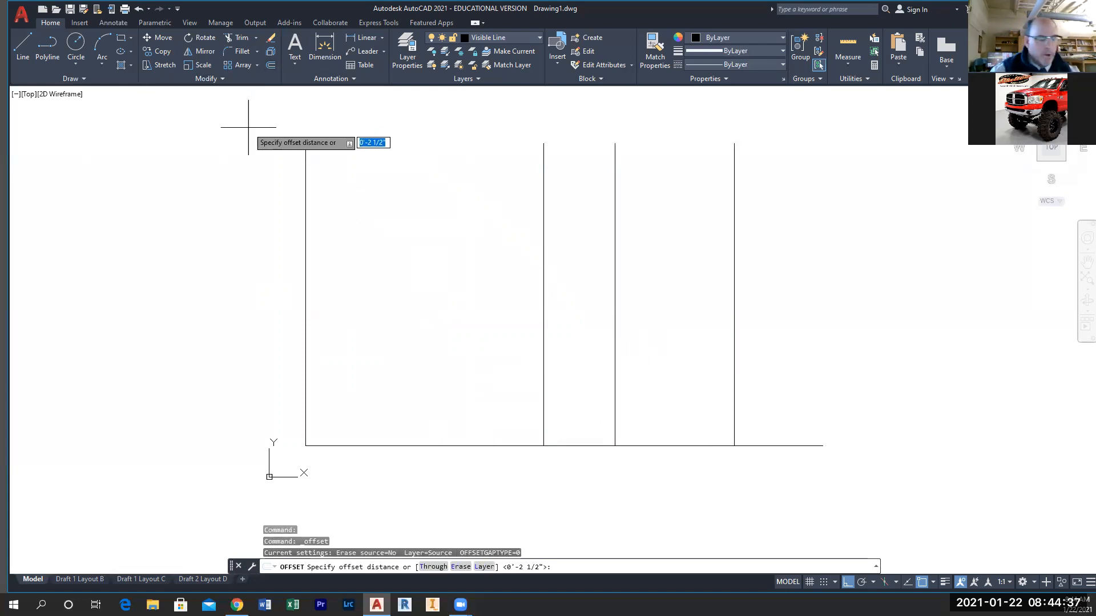
text(1)
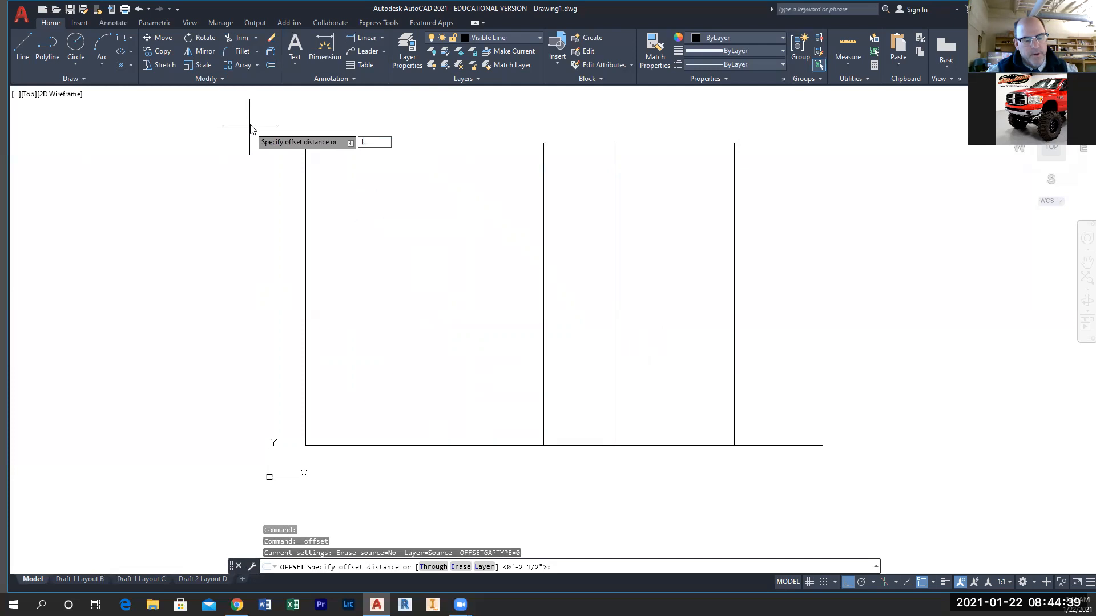
text(.5)
key(Return)
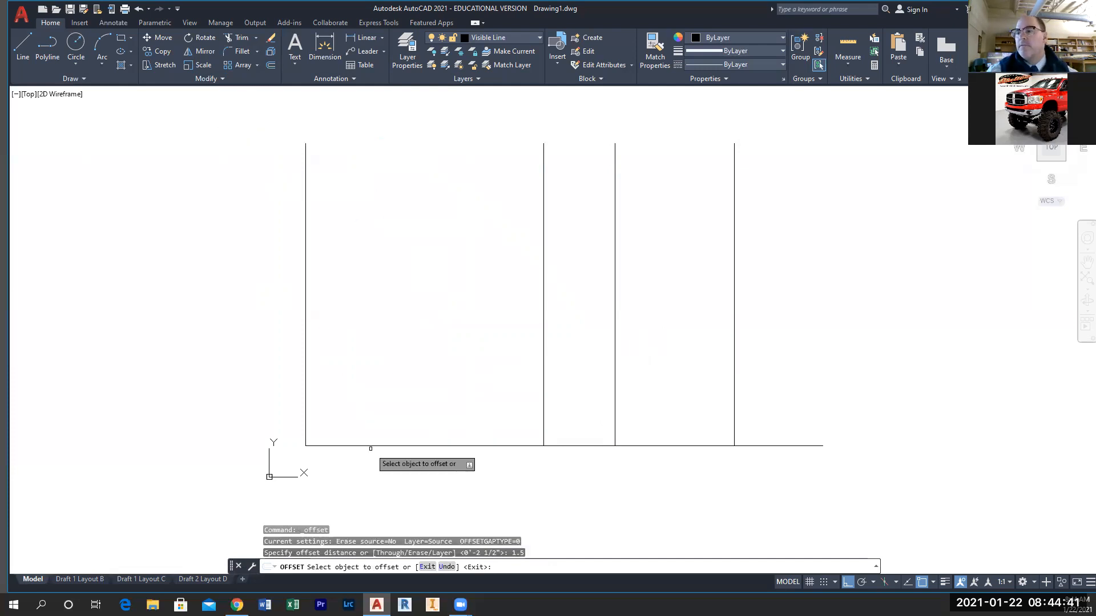
click(372, 449)
click(374, 401)
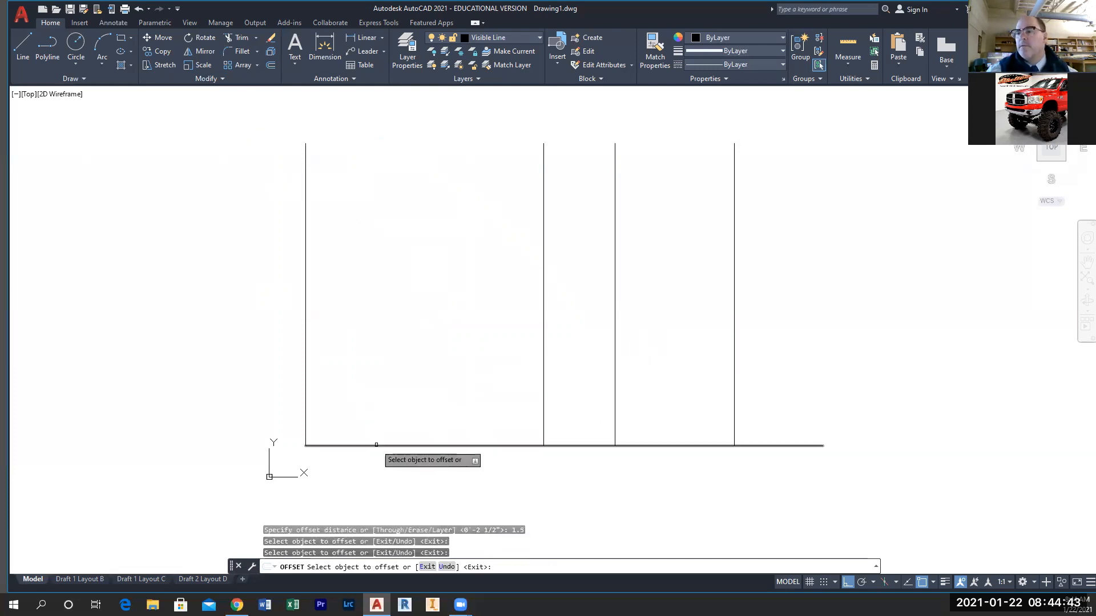
click(377, 444)
click(374, 407)
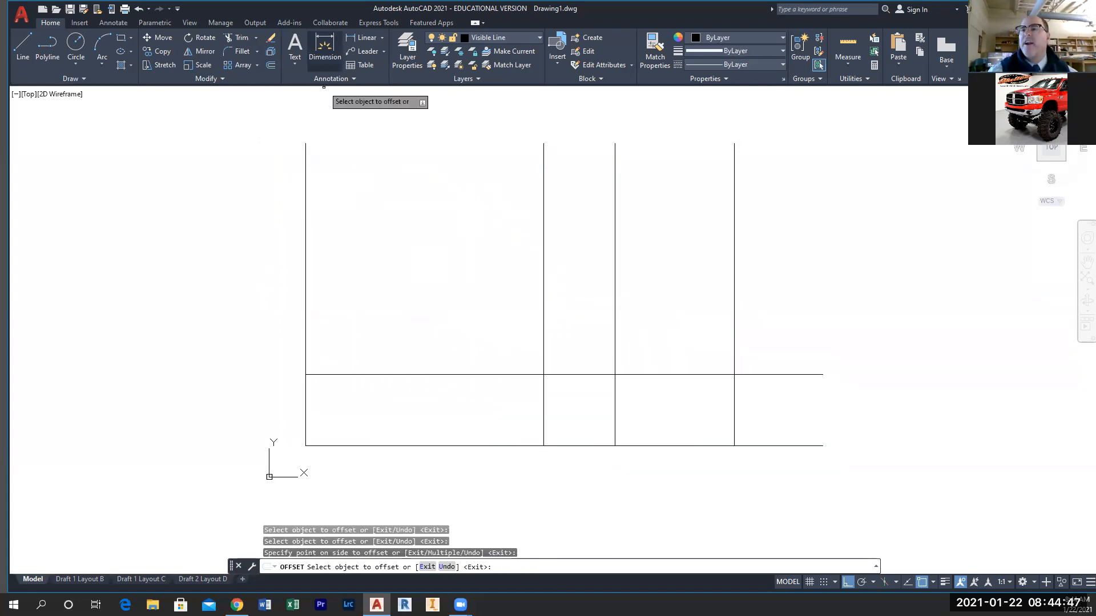
click(271, 65)
text(1.5)
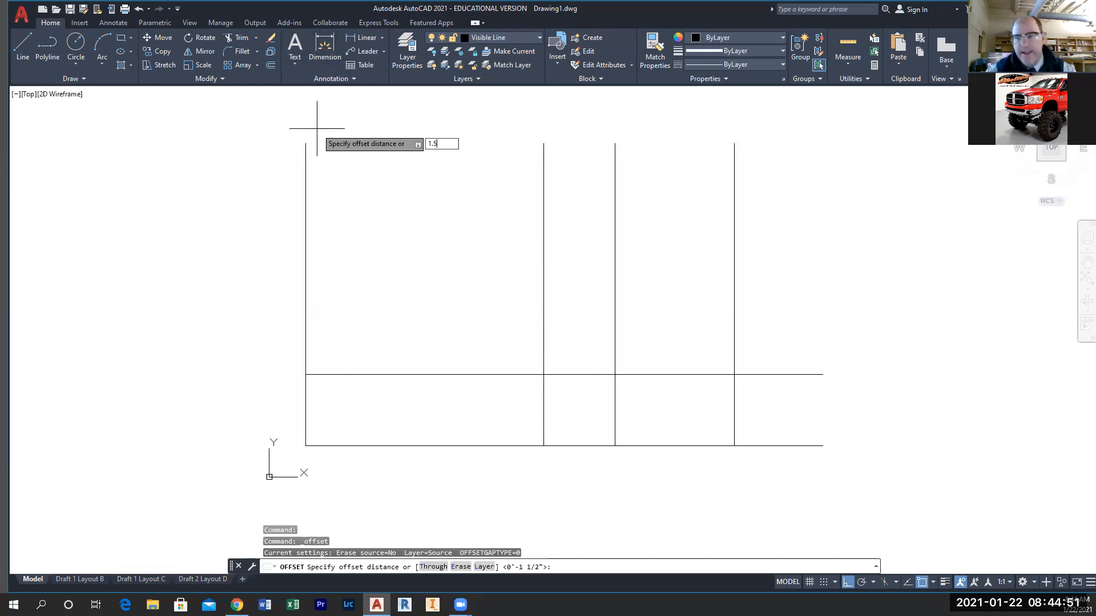
key(Return)
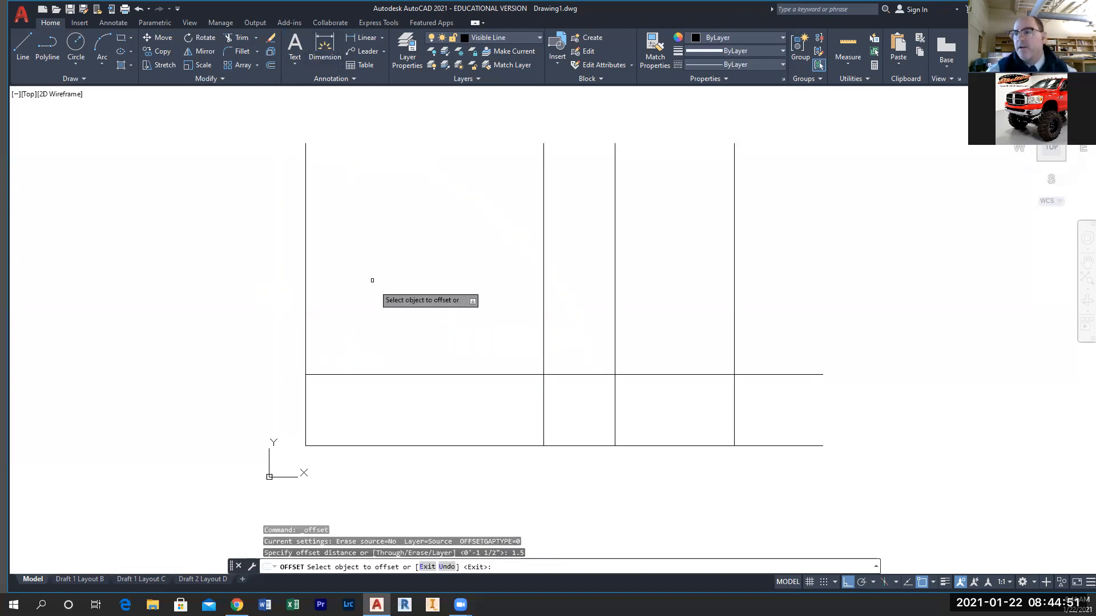
click(403, 375)
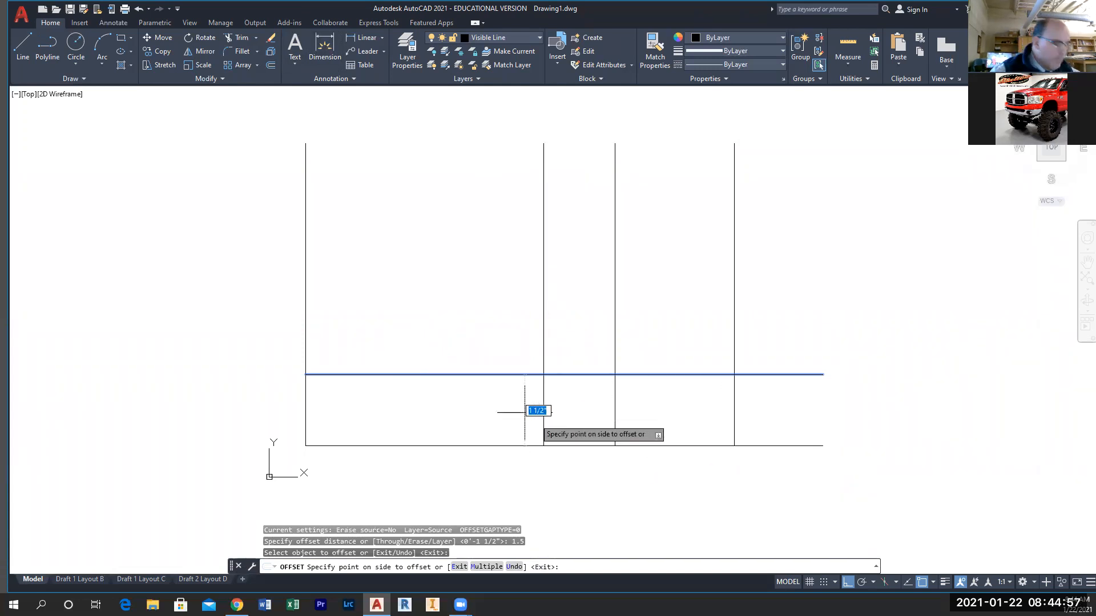
click(271, 65)
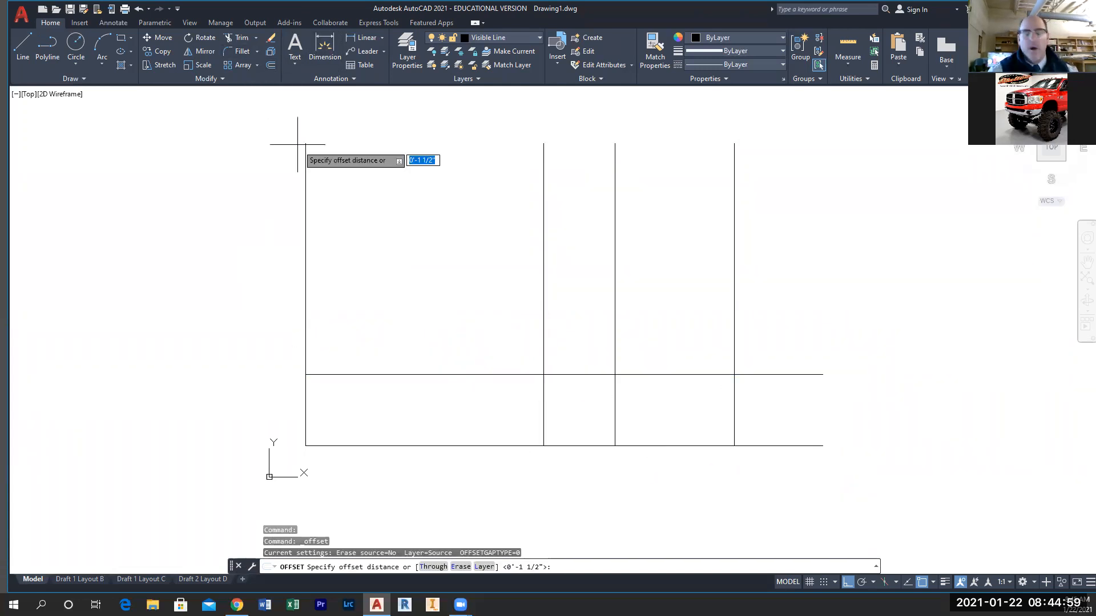
text(2)
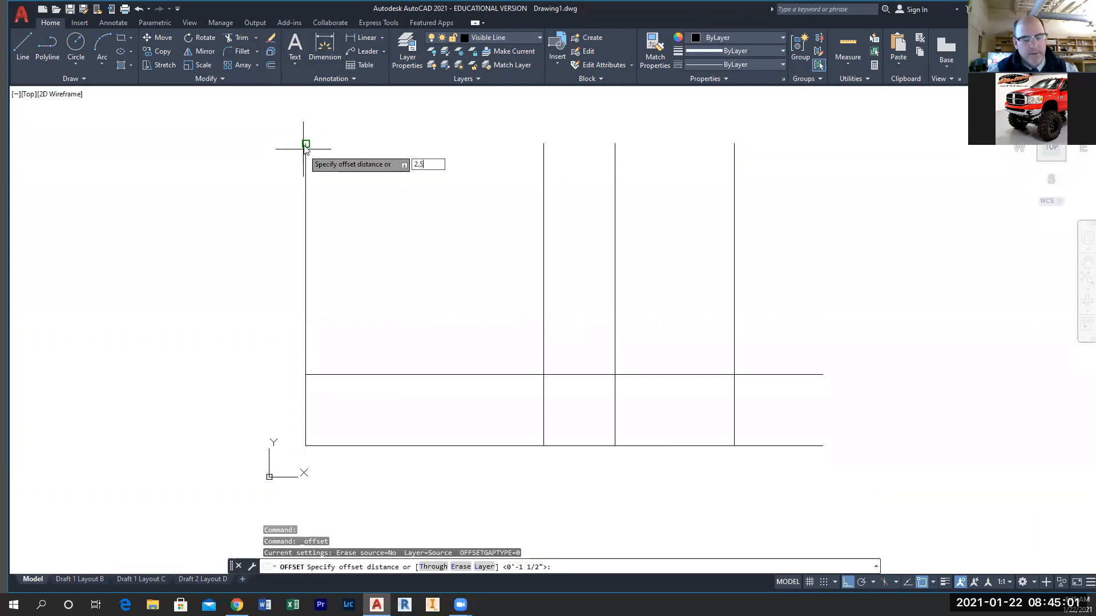
text(.5)
key(Return)
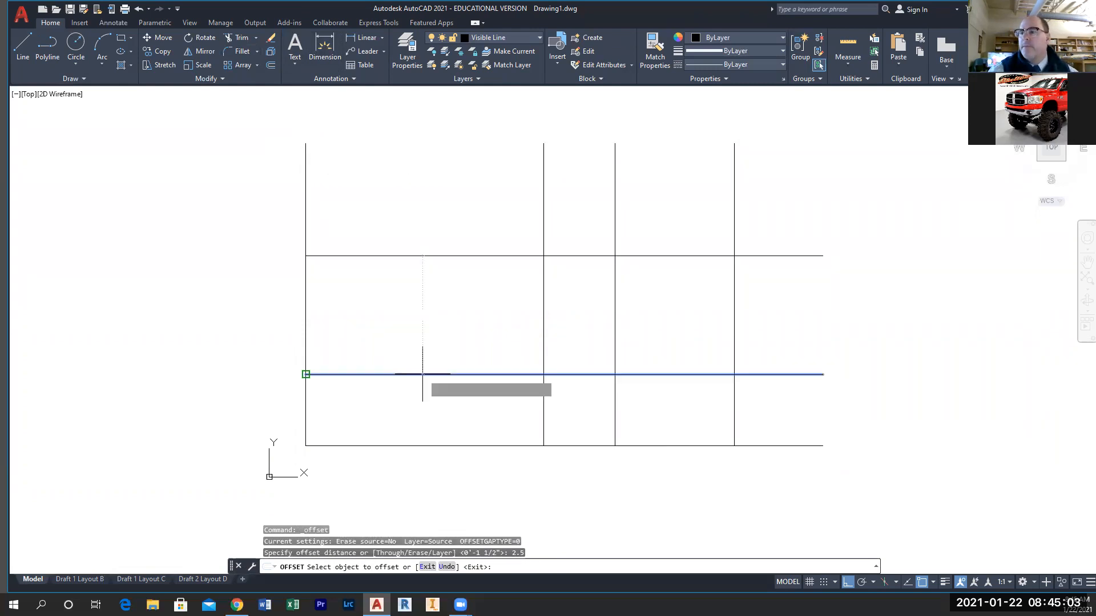
click(422, 375)
key(Escape)
key(Escape)
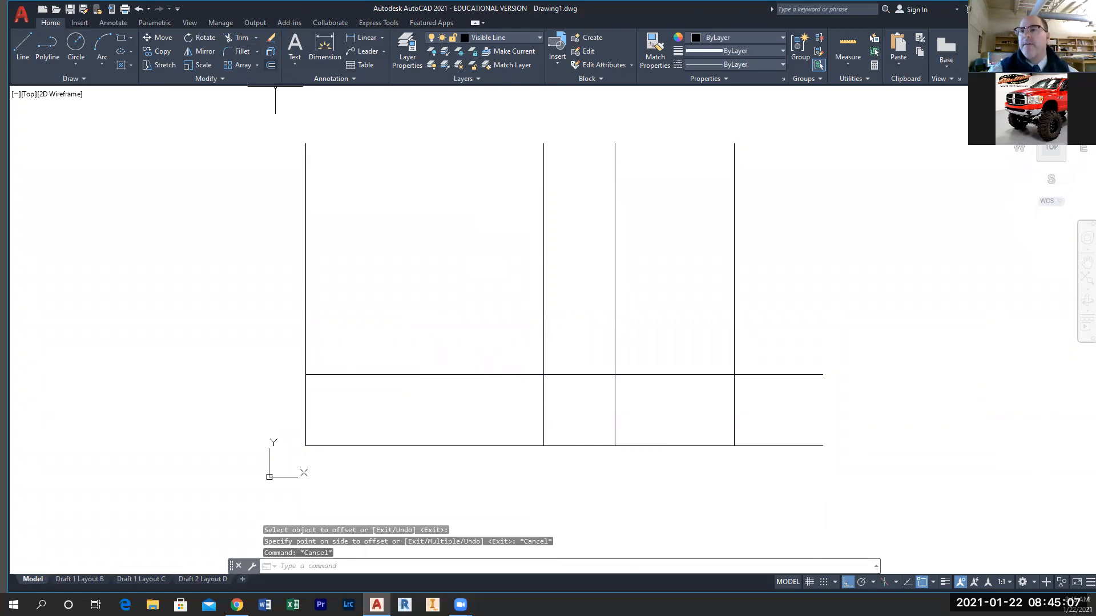
click(271, 64)
text(1)
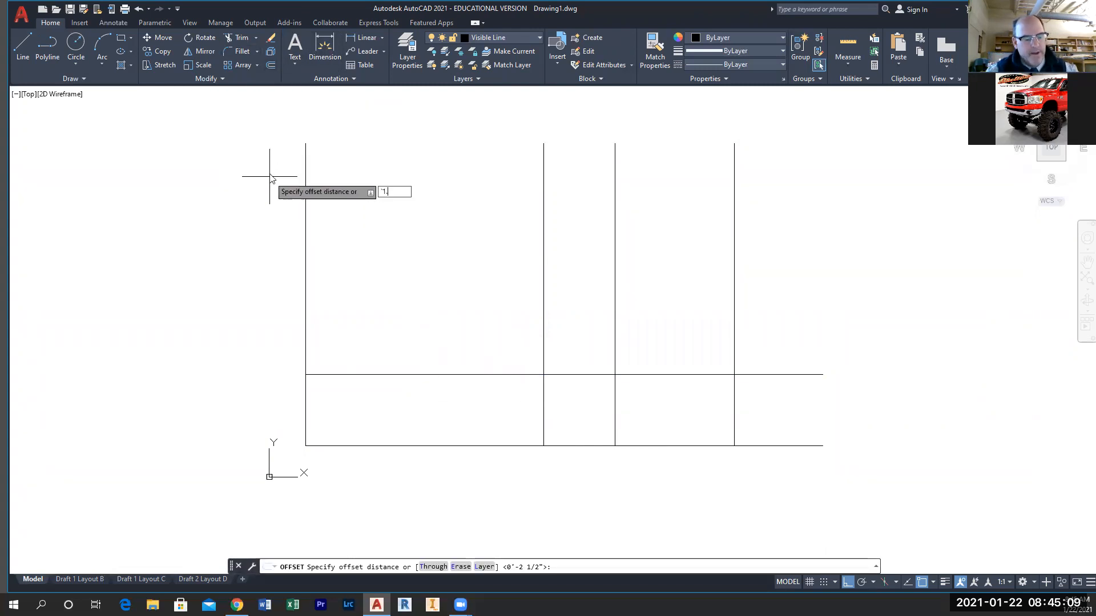
text(.5)
key(Return)
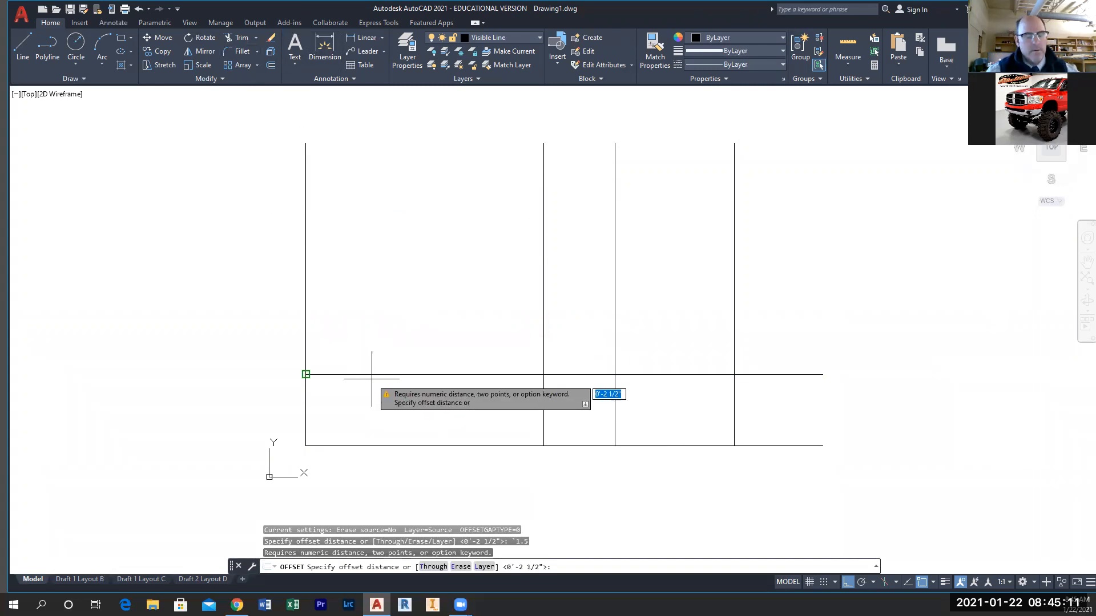
key(Escape)
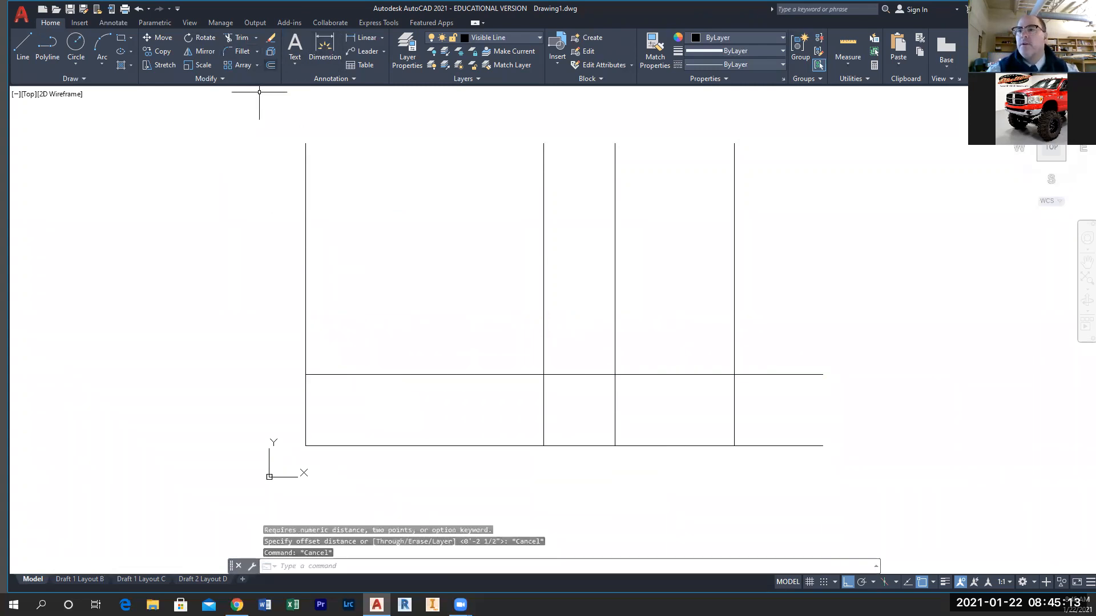
- Offset the upper horizontal line 1.5 inches upward
key(Return)
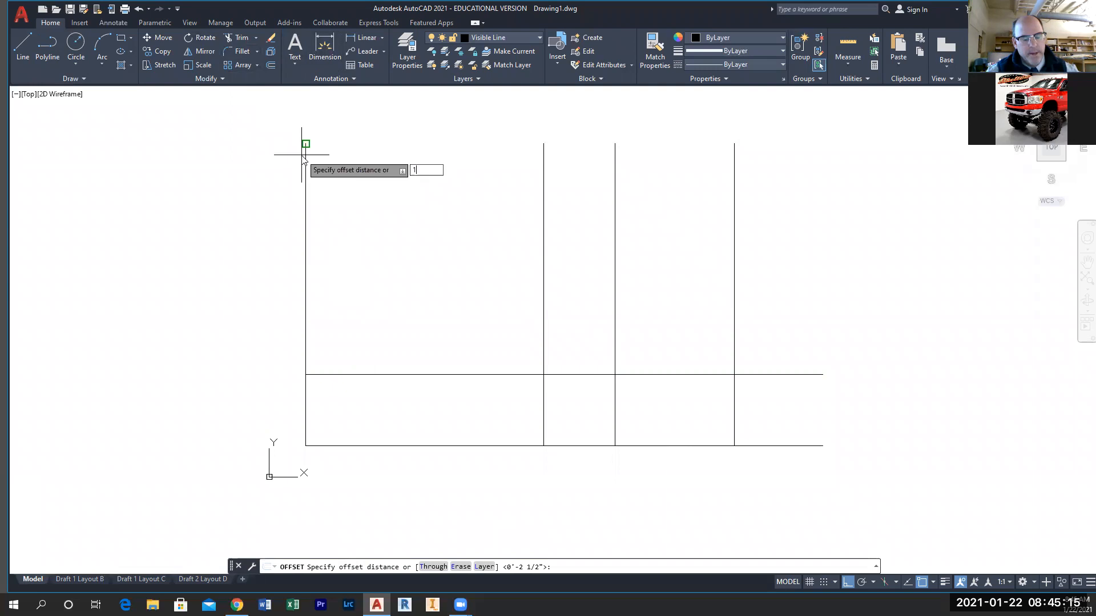
key(Return)
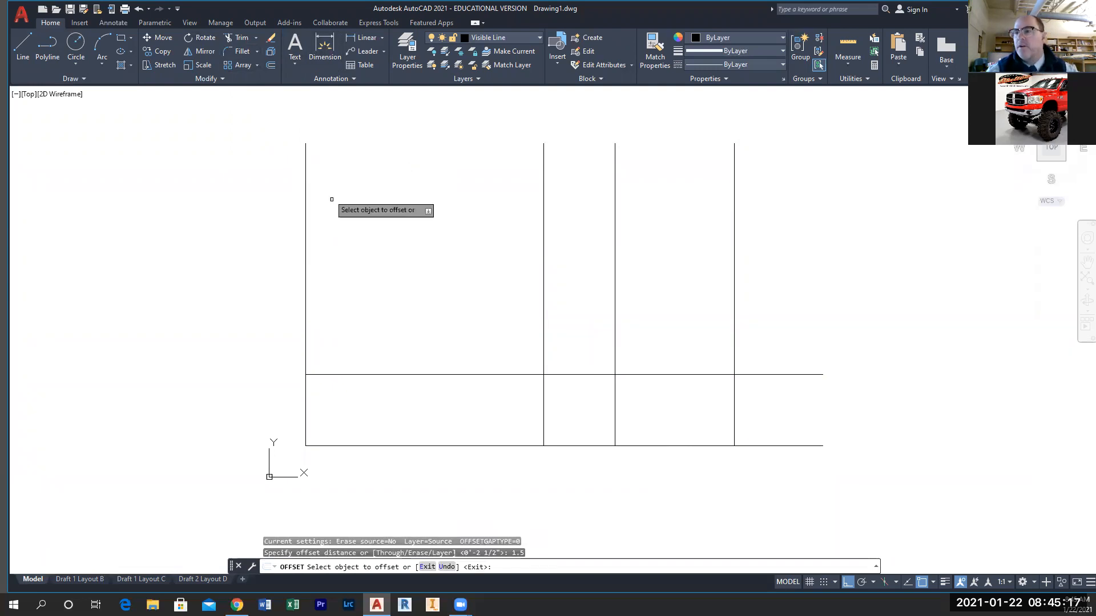
click(387, 374)
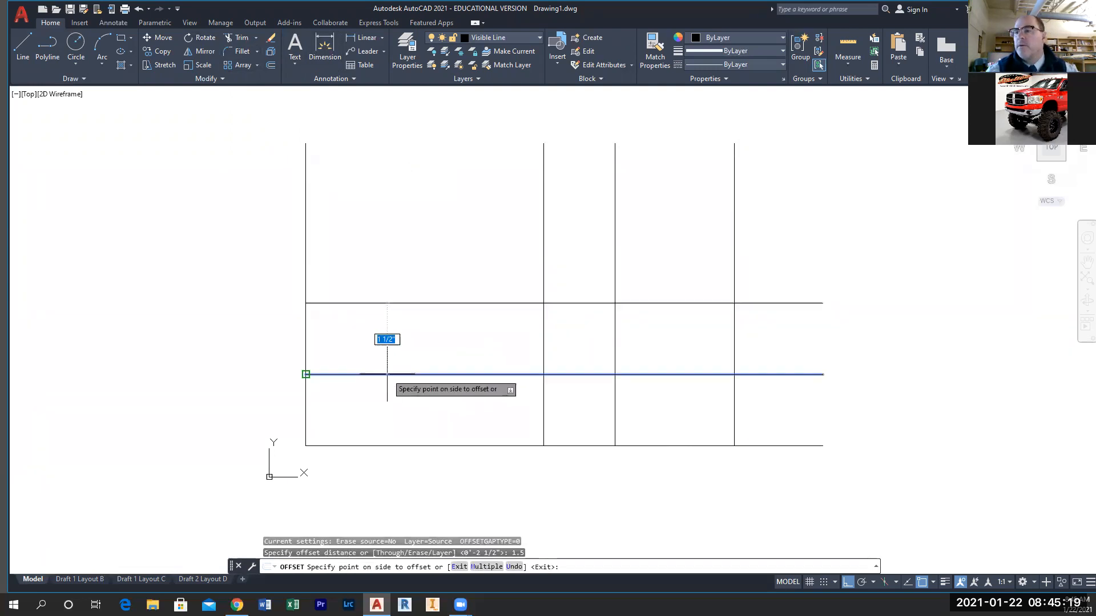
click(389, 350)
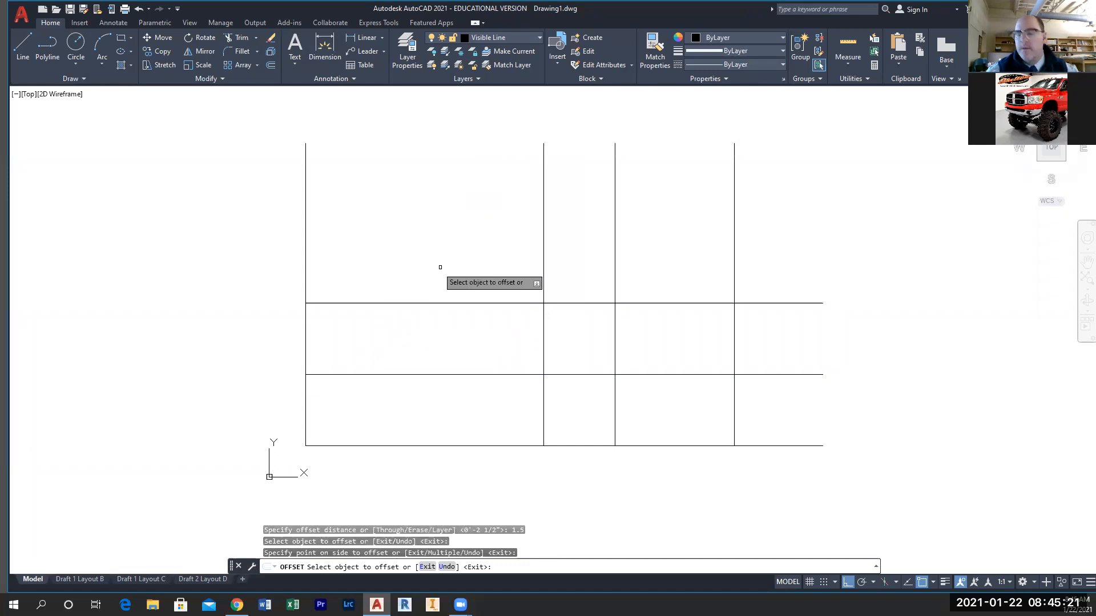
key(Return)
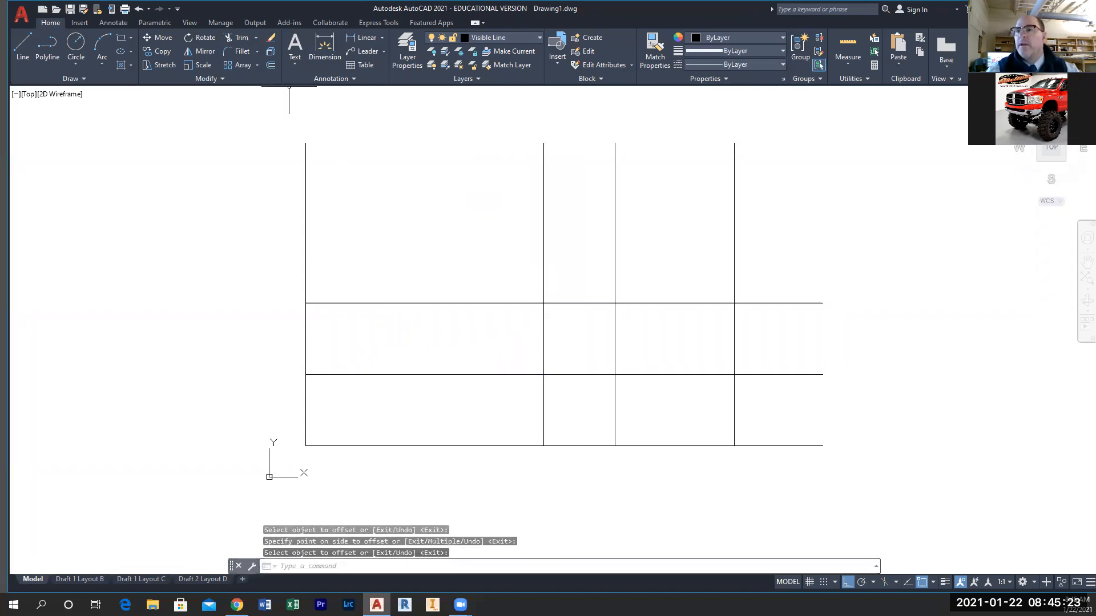
- Offset the third horizontal line 2.5 inches upward to form the top edge of the upper view
click(271, 66)
text(2.)
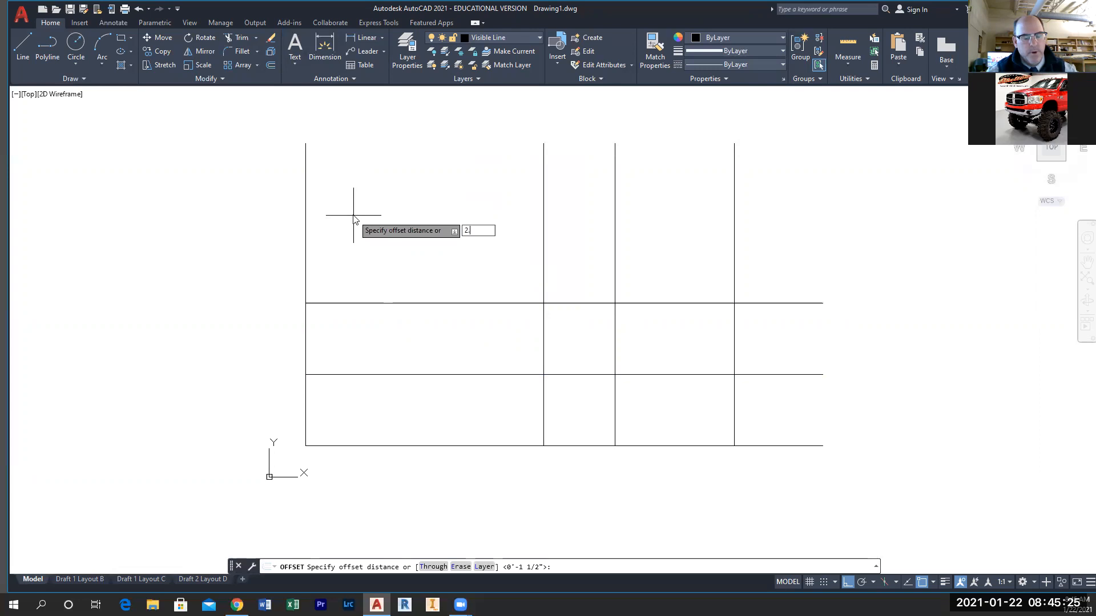
text(5)
key(Return)
click(394, 303)
click(397, 284)
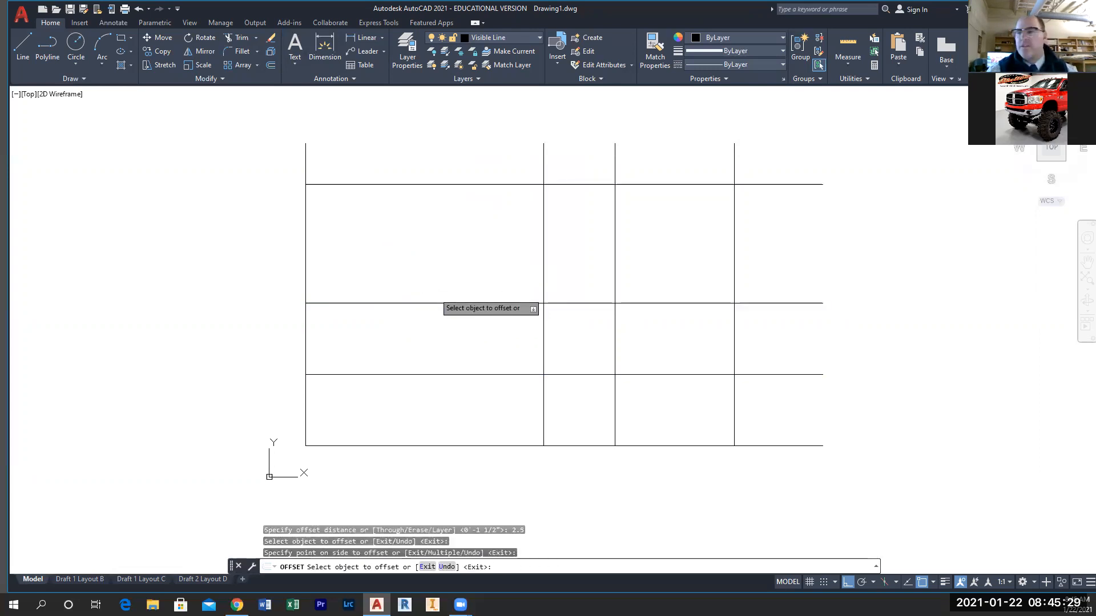
key(Escape)
- Trim the two left vertical lines above the upper-left rectangle and between the two left rectangles
click(237, 38)
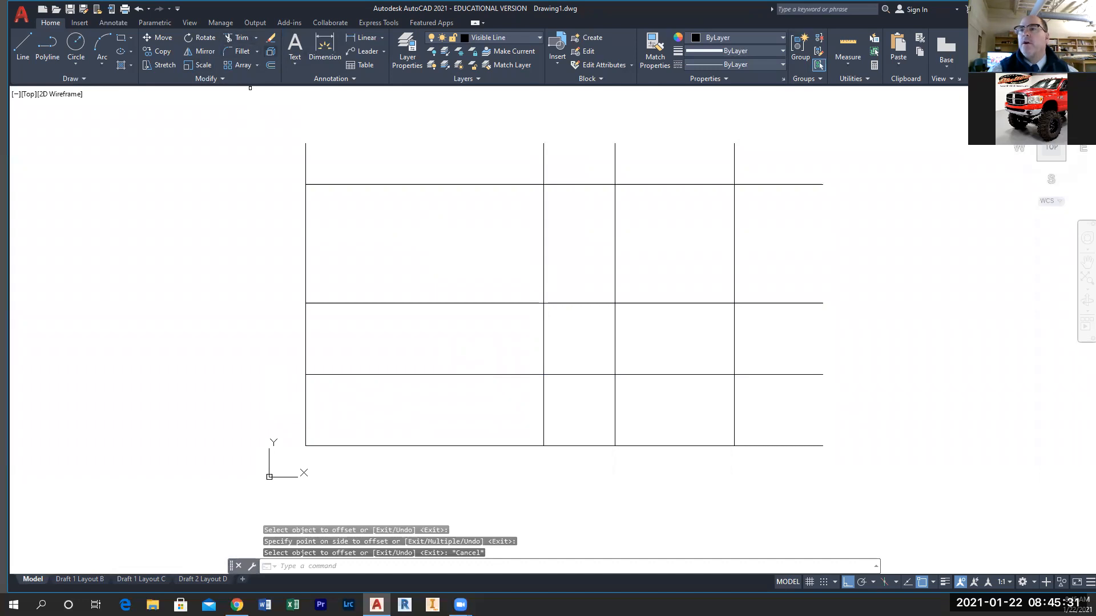
click(543, 166)
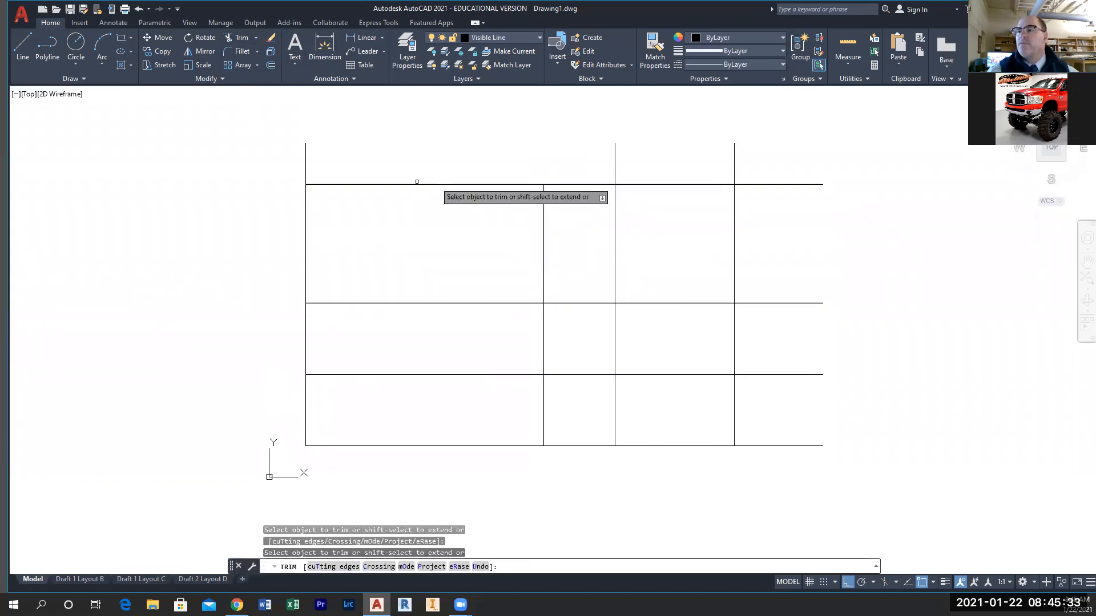
click(305, 163)
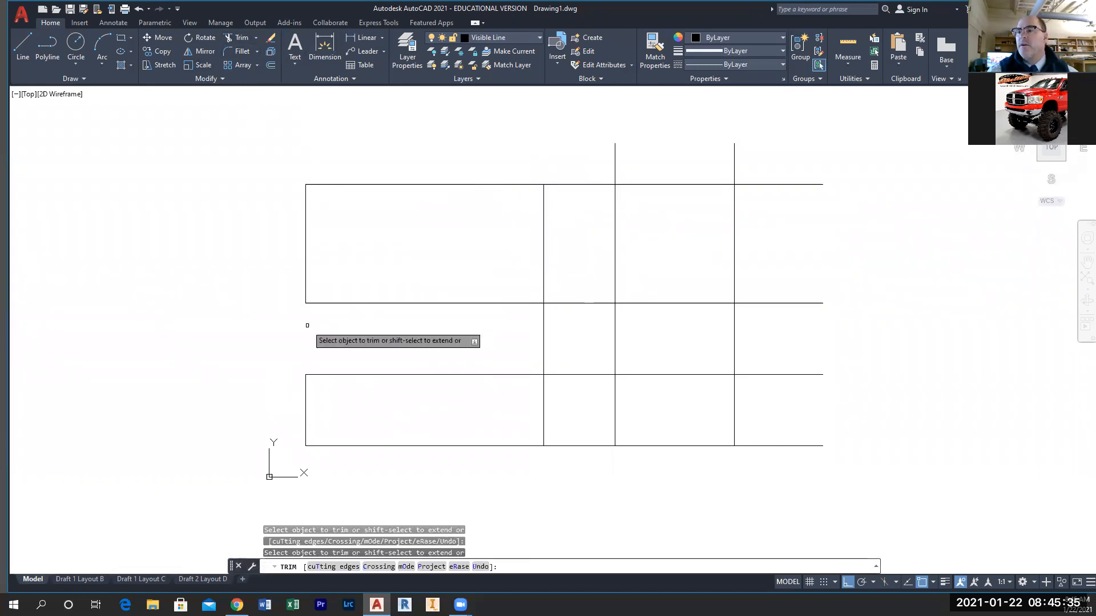
click(543, 329)
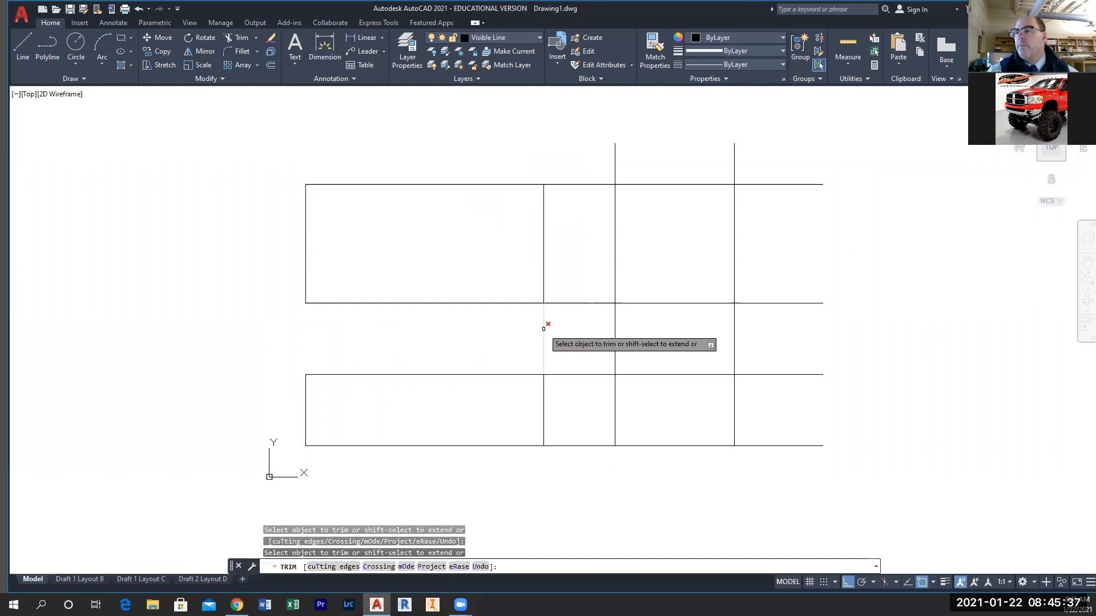
- Trim all four horizontal line segments in the gap between the second and third vertical lines
click(561, 302)
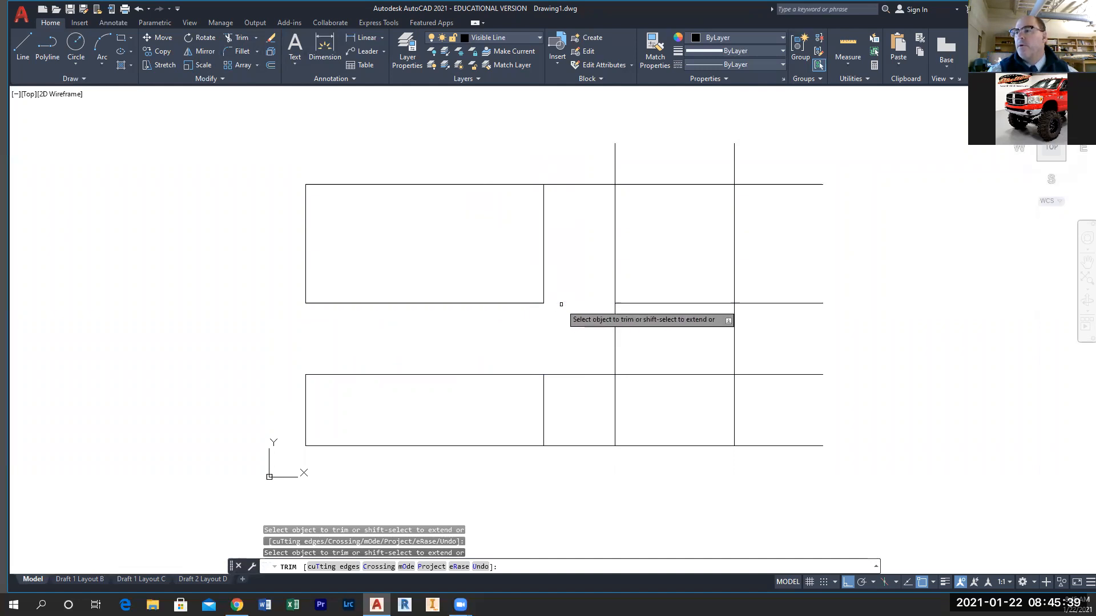
click(572, 186)
click(587, 374)
click(588, 444)
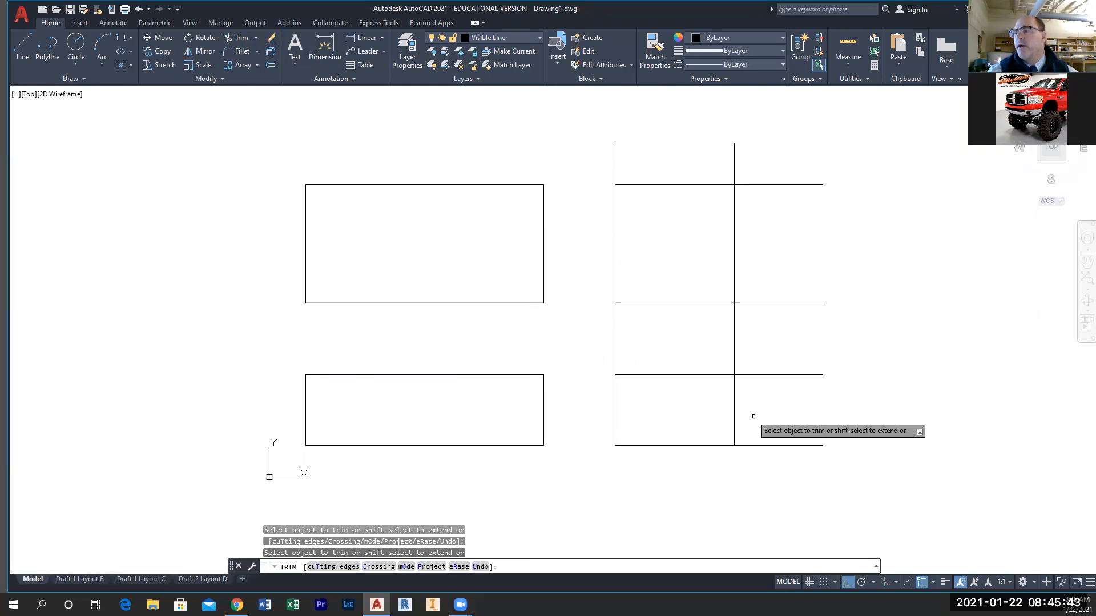
- Trim the excess lines extending right of and above the lower-right rectangle so the side view stands alone
click(759, 375)
click(734, 355)
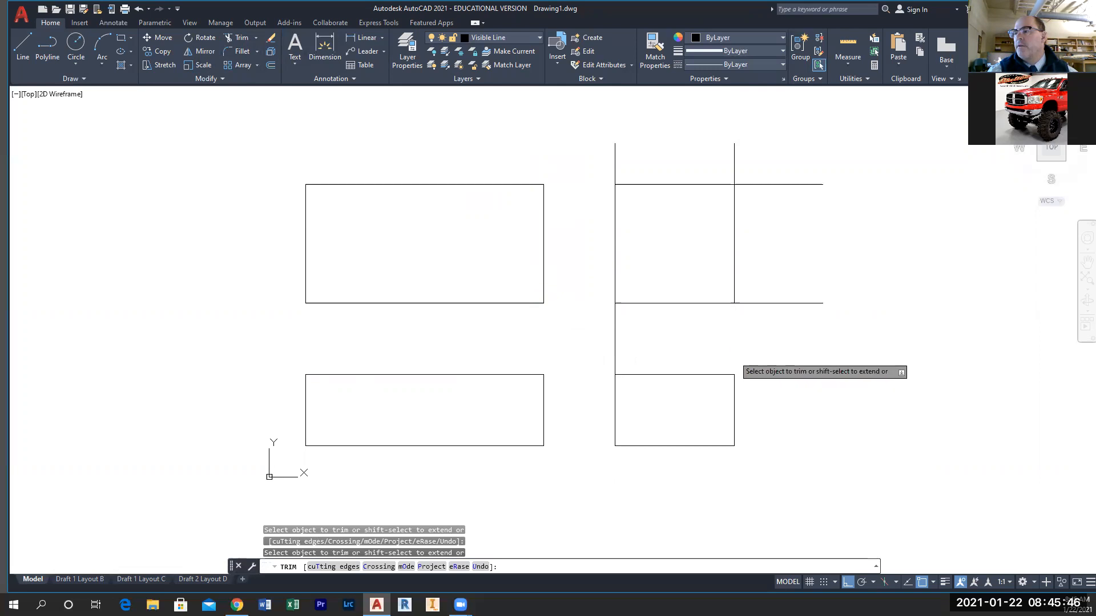
click(616, 336)
key(Escape)
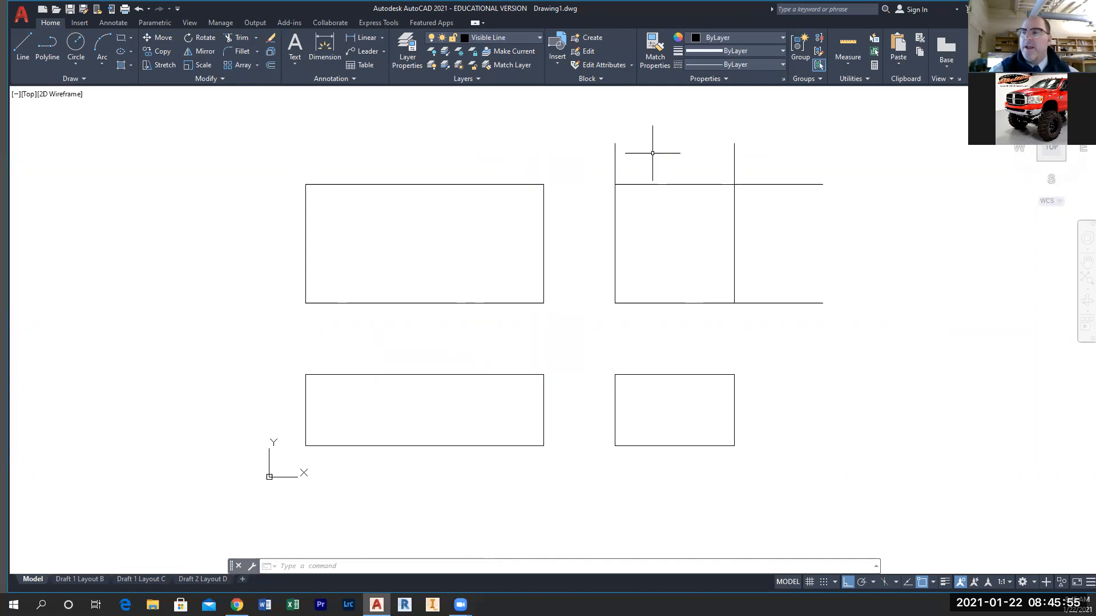
- With Ortho off, draw a 45-degree miter line about 7 inches long from the front view's upper-right corner
click(23, 47)
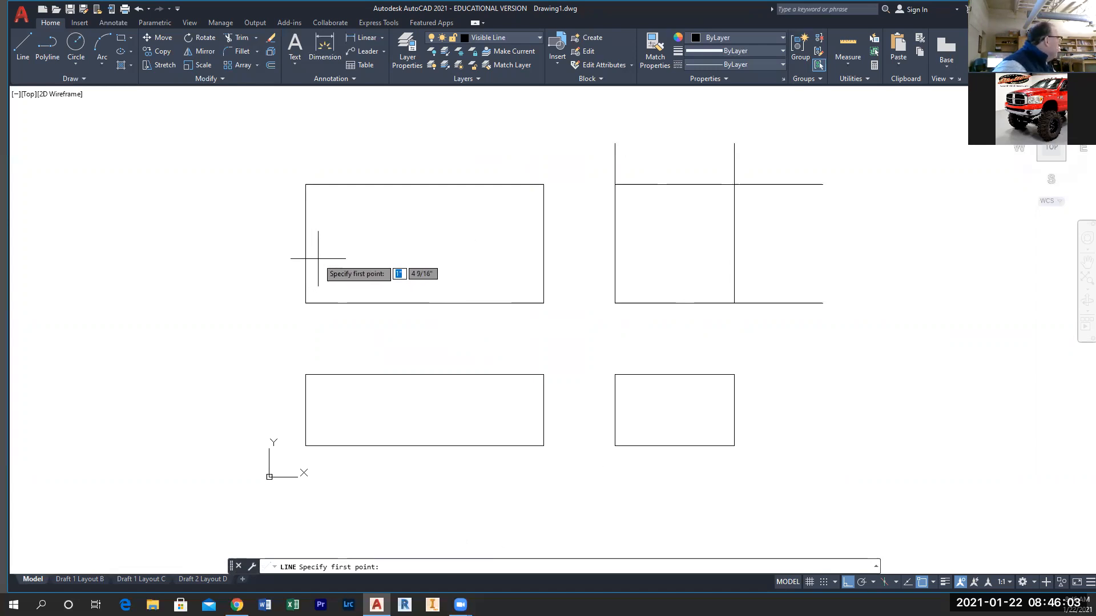
click(543, 374)
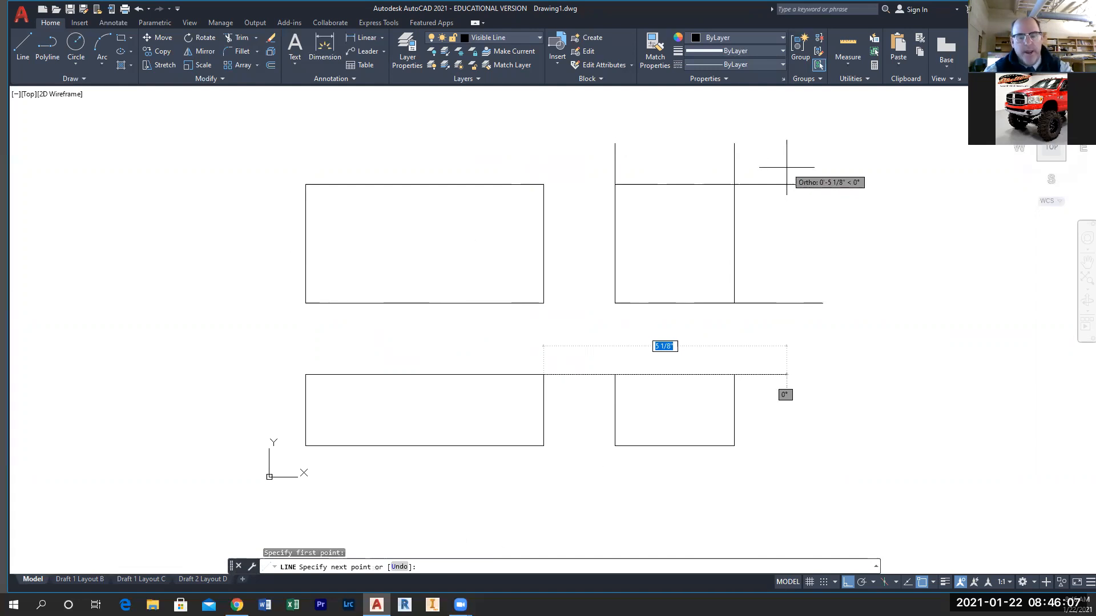
key(F8)
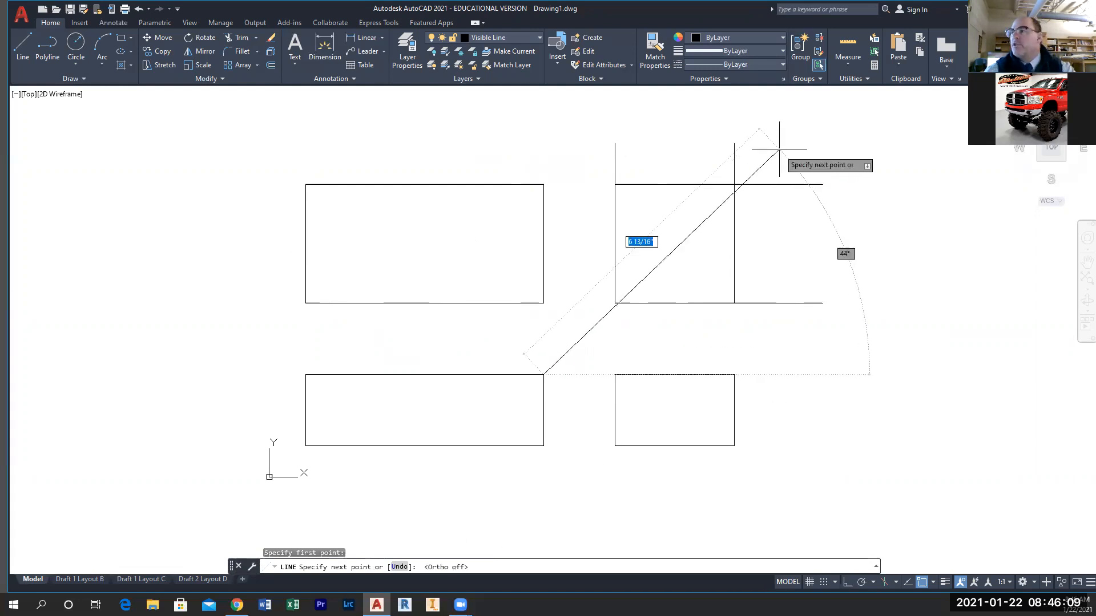
key(Tab)
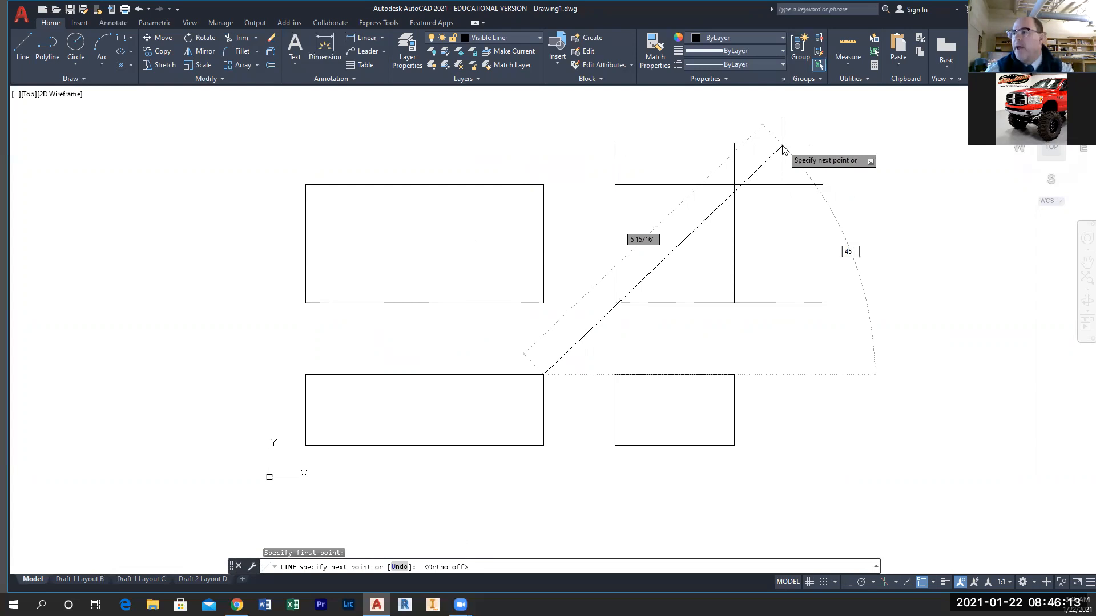
text(45)
key(Return)
key(Escape)
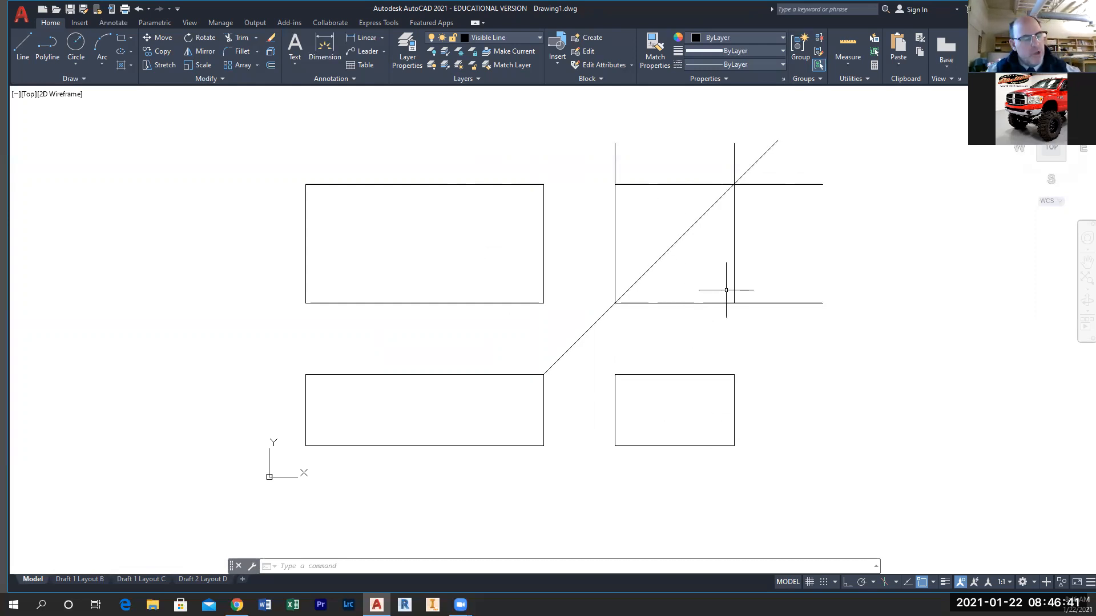
- Delete the 45-degree line and all the construction lines of the upper-right box
key(Escape)
key(Escape)
click(802, 129)
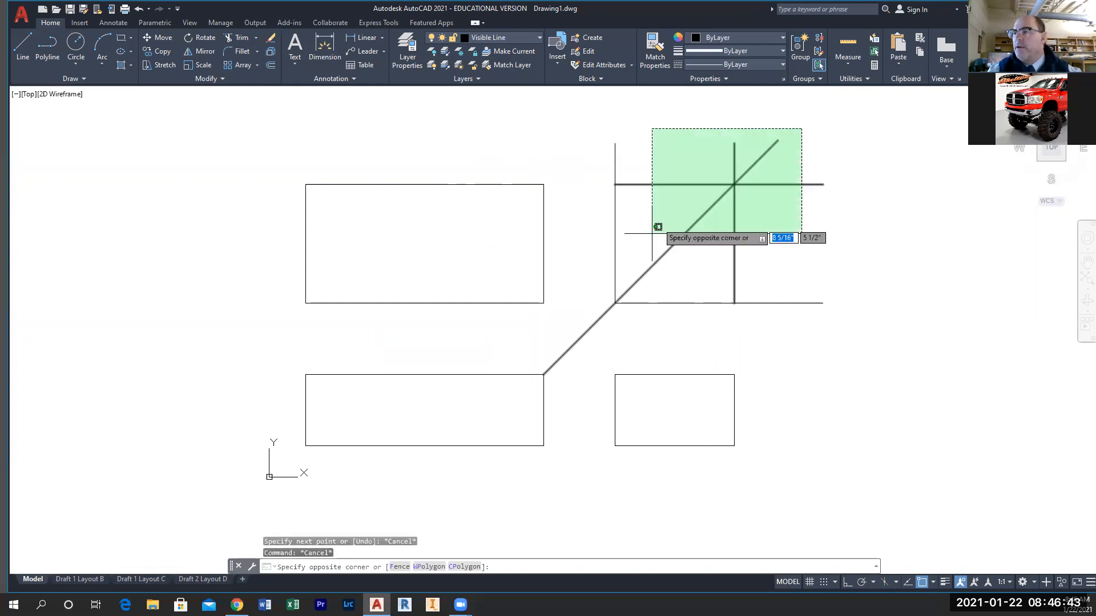
click(616, 313)
key(Delete)
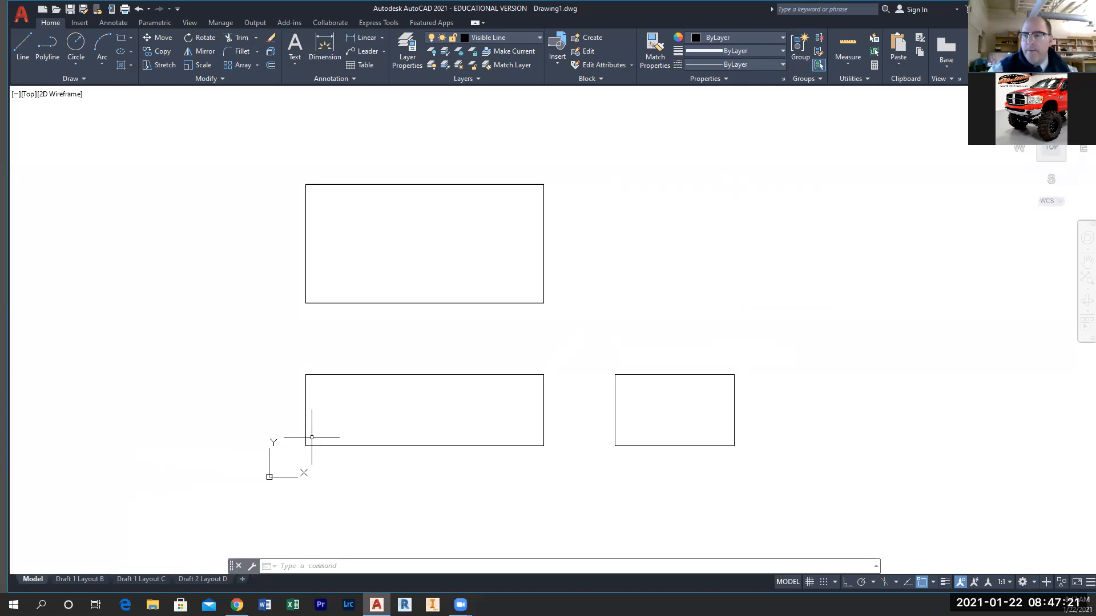
- Offset the bottom edges of the front view and the side view 0.5 inch upward
click(270, 65)
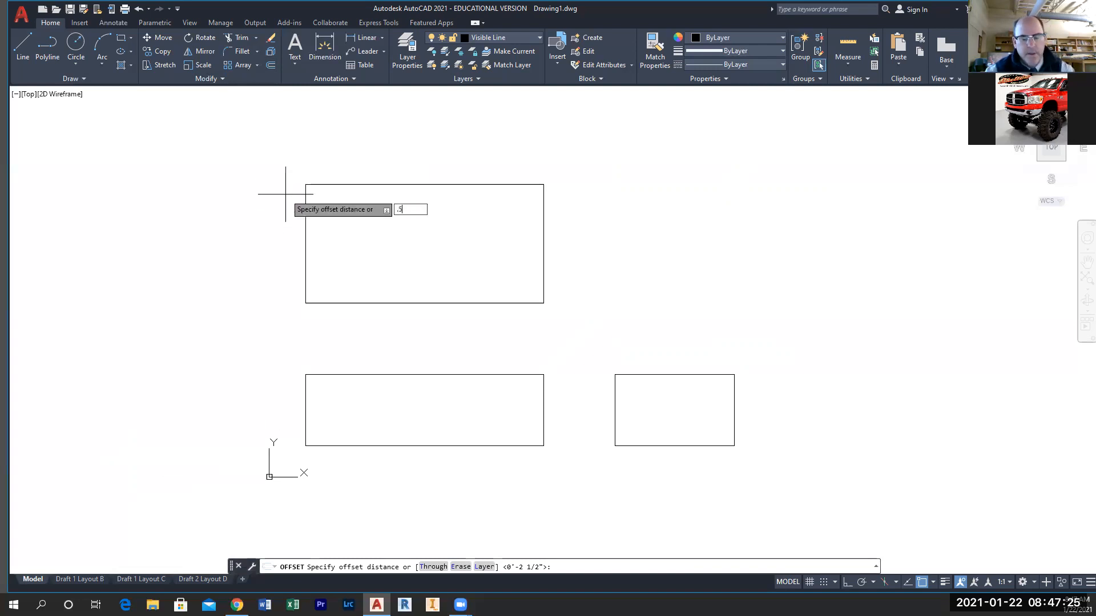
key(Return)
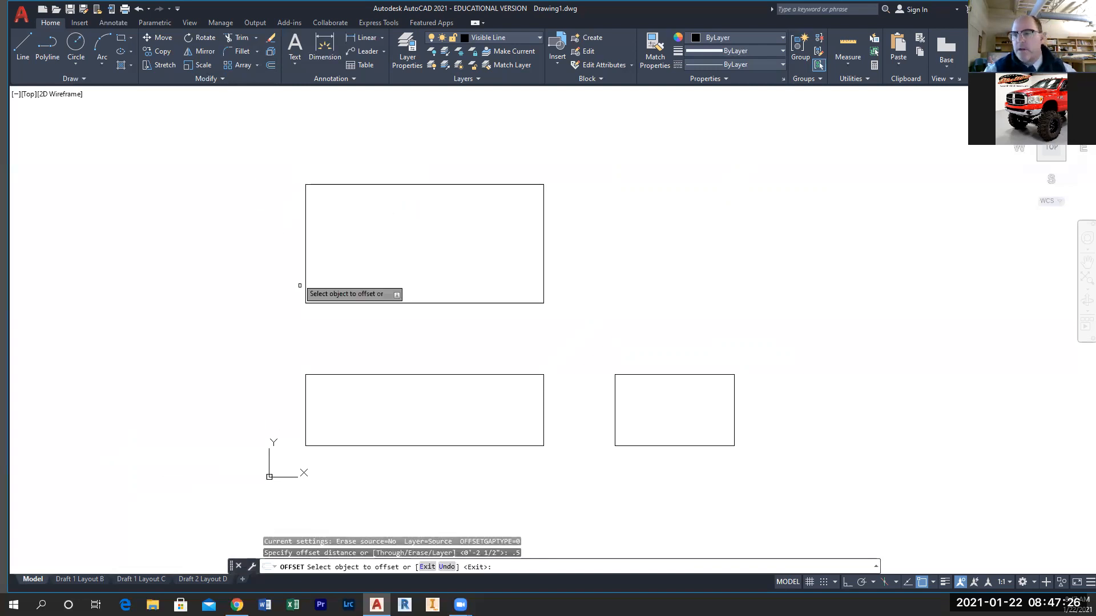
click(386, 445)
click(392, 417)
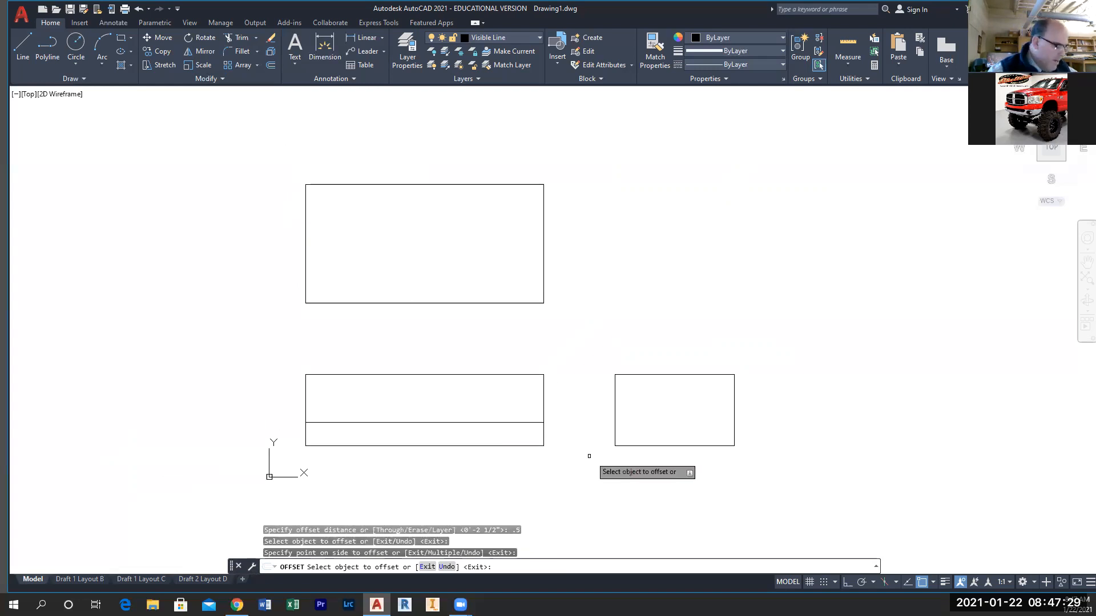
click(667, 446)
click(668, 435)
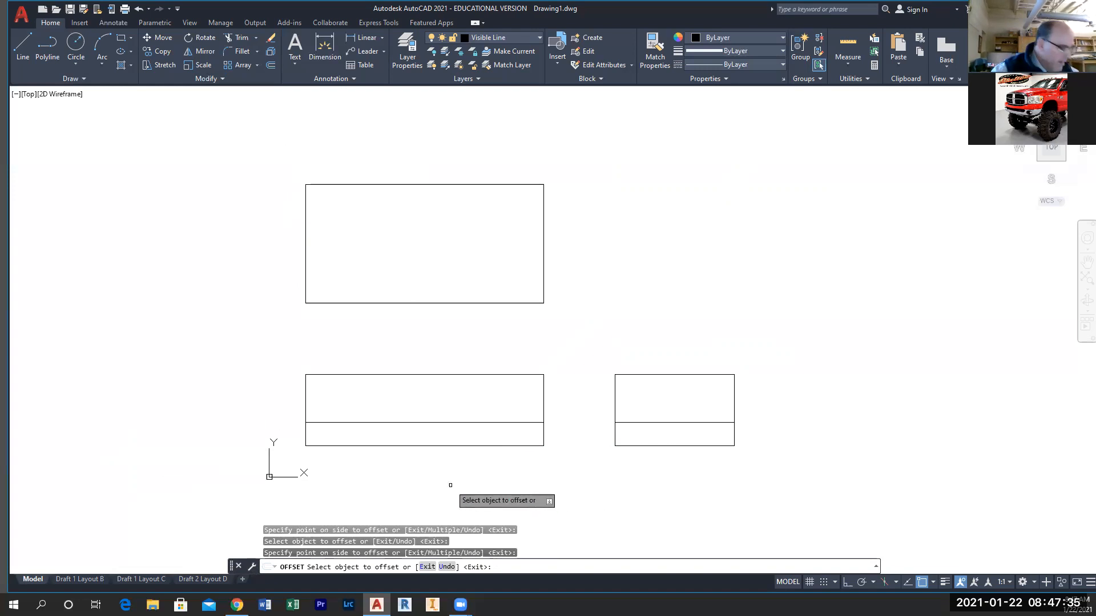
- Offset the bottom, top and left edges of the top view 0.5 inch inward
click(411, 302)
click(414, 268)
click(418, 184)
click(412, 216)
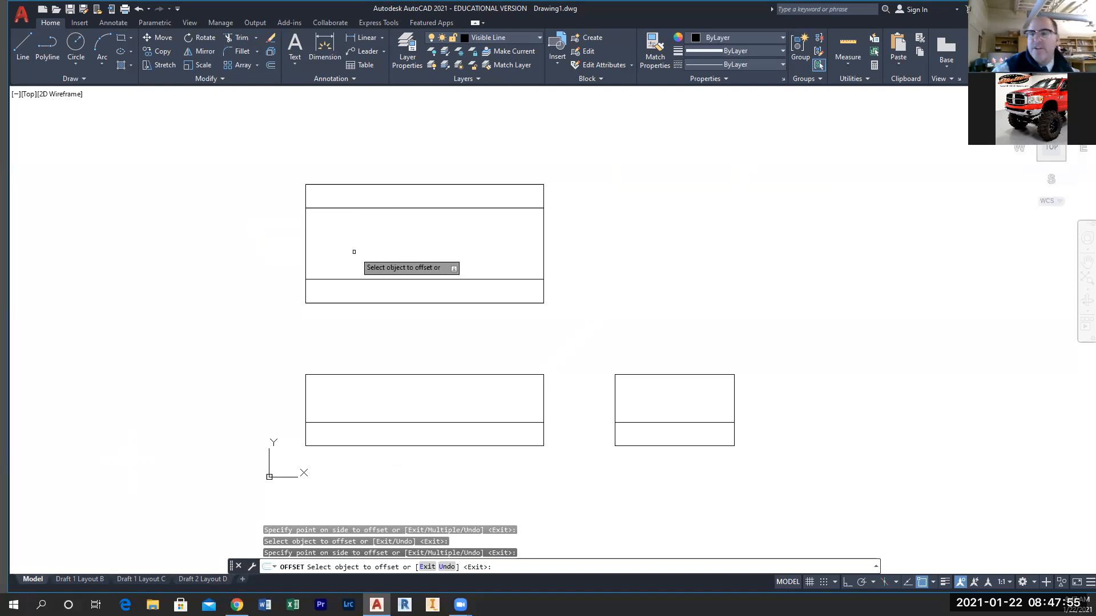
click(306, 240)
click(329, 240)
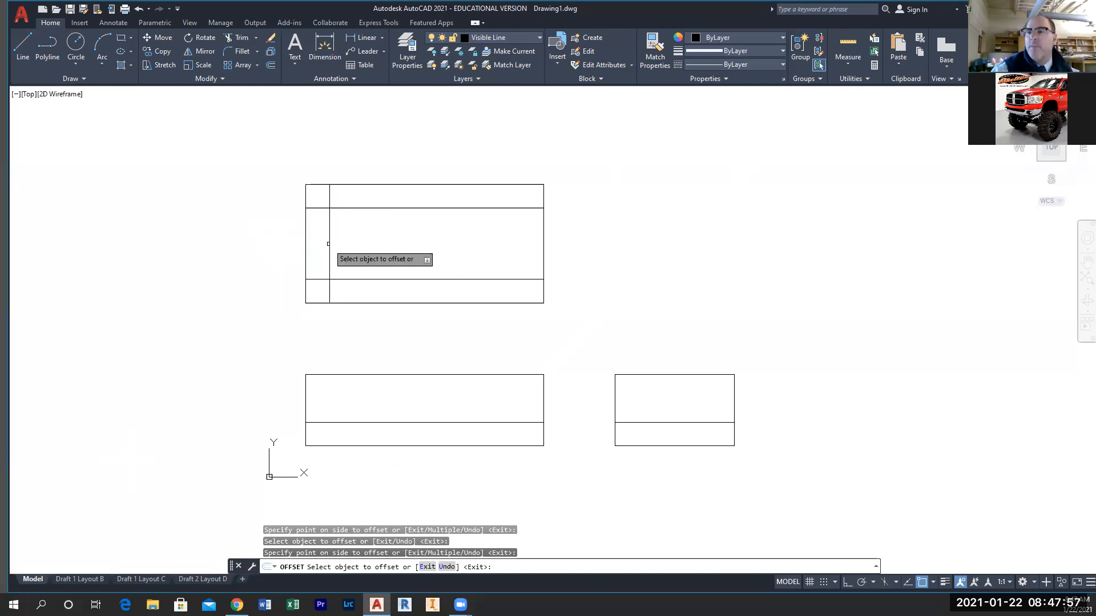
- Offset the top view's right edge and the front view's right, left and top edges 0.5 inch inward
click(544, 232)
click(485, 261)
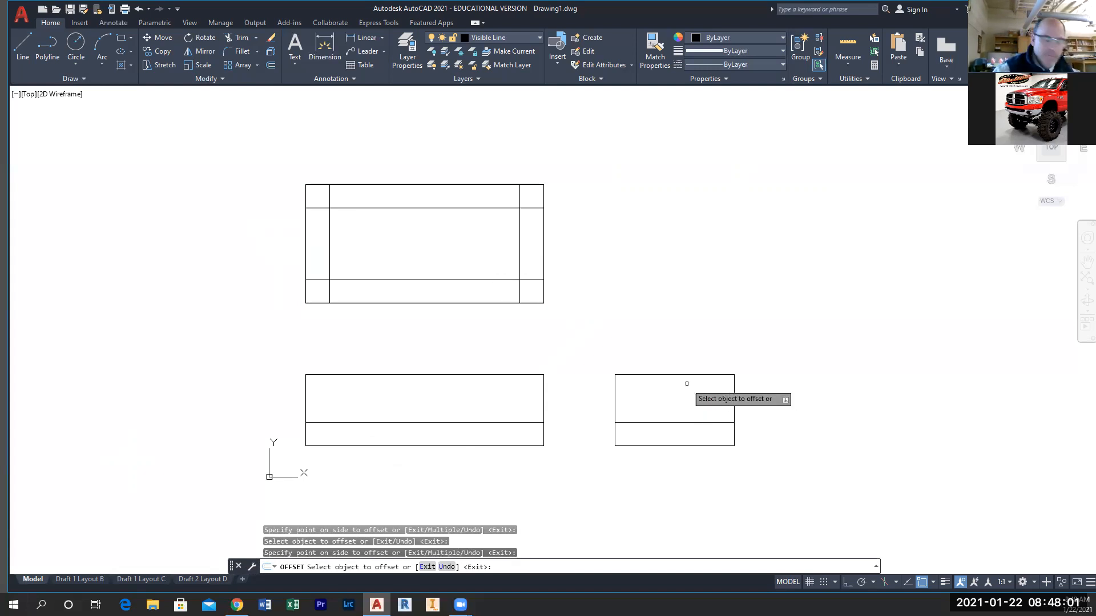
click(543, 392)
click(513, 394)
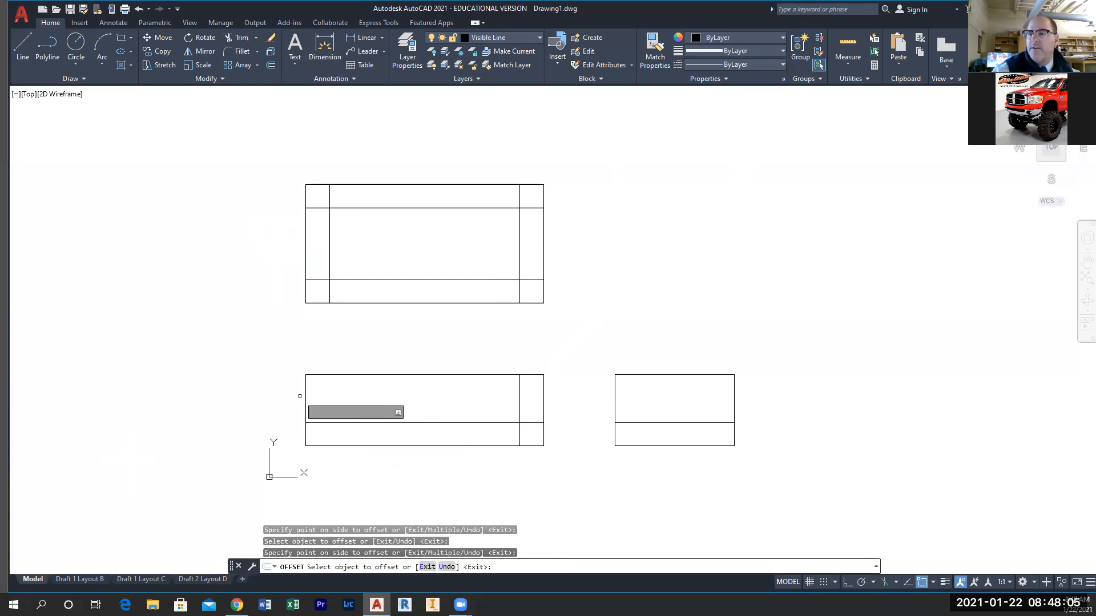
click(306, 393)
click(345, 400)
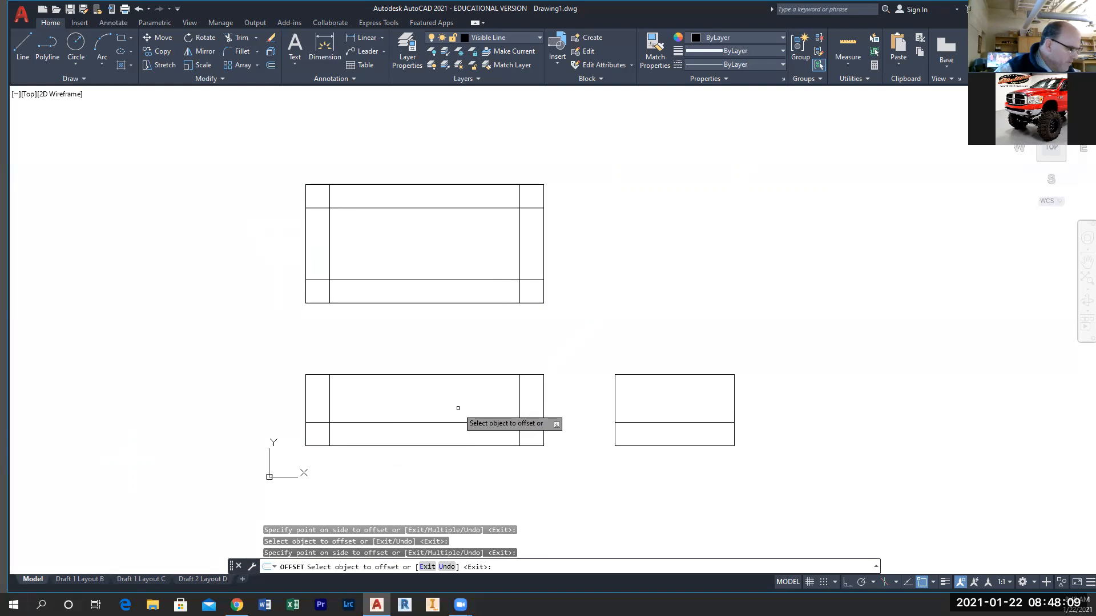
click(457, 375)
click(456, 386)
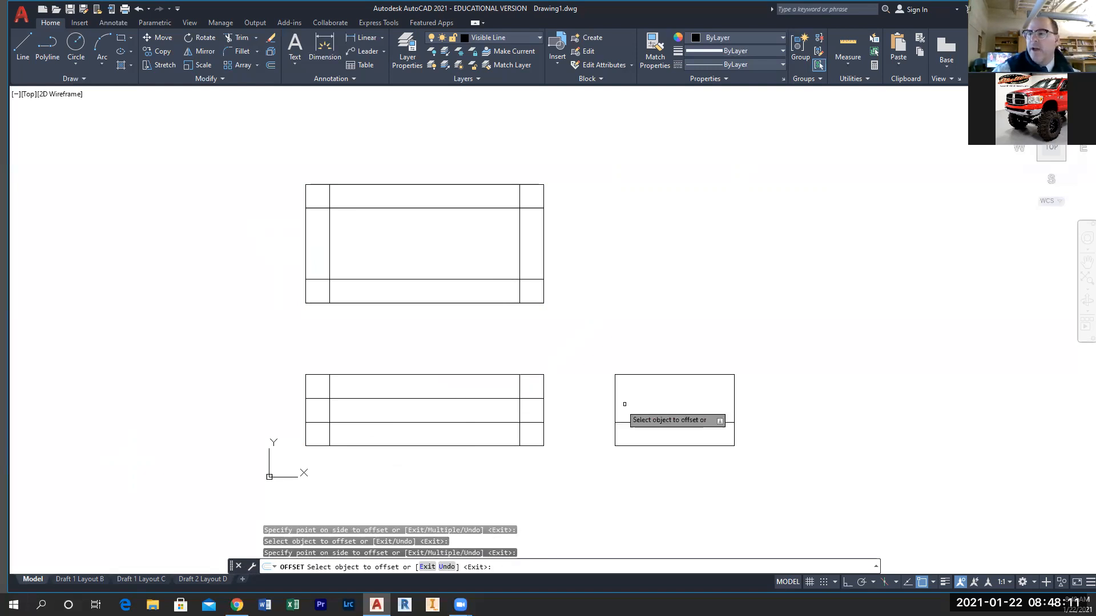
- Offset the side view's top, left and right edges 0.5 inch inward
click(670, 375)
click(662, 404)
click(615, 381)
click(662, 385)
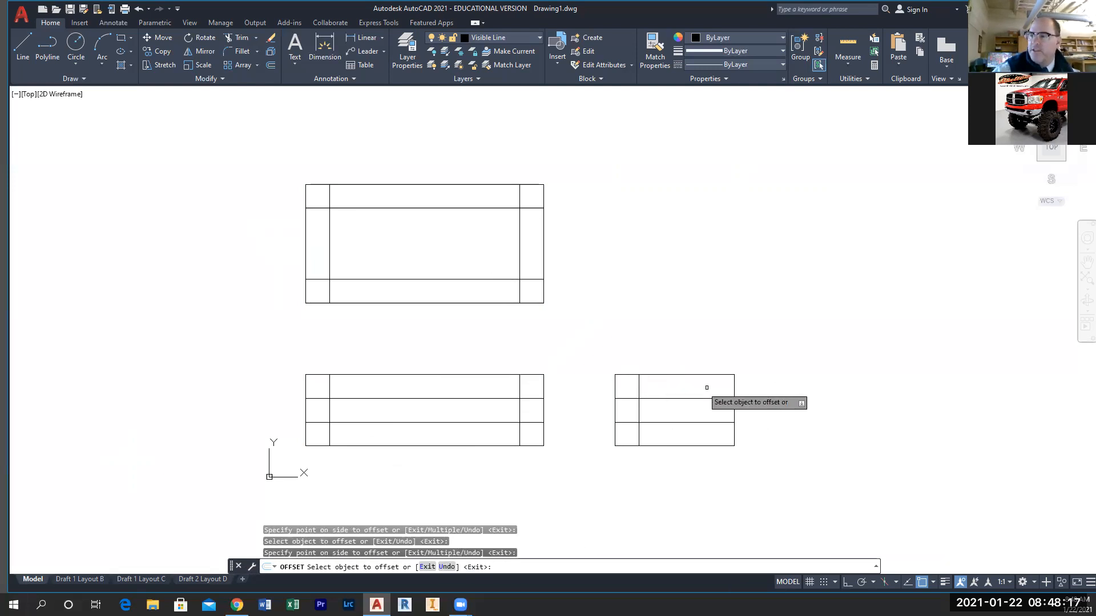
click(733, 384)
click(705, 387)
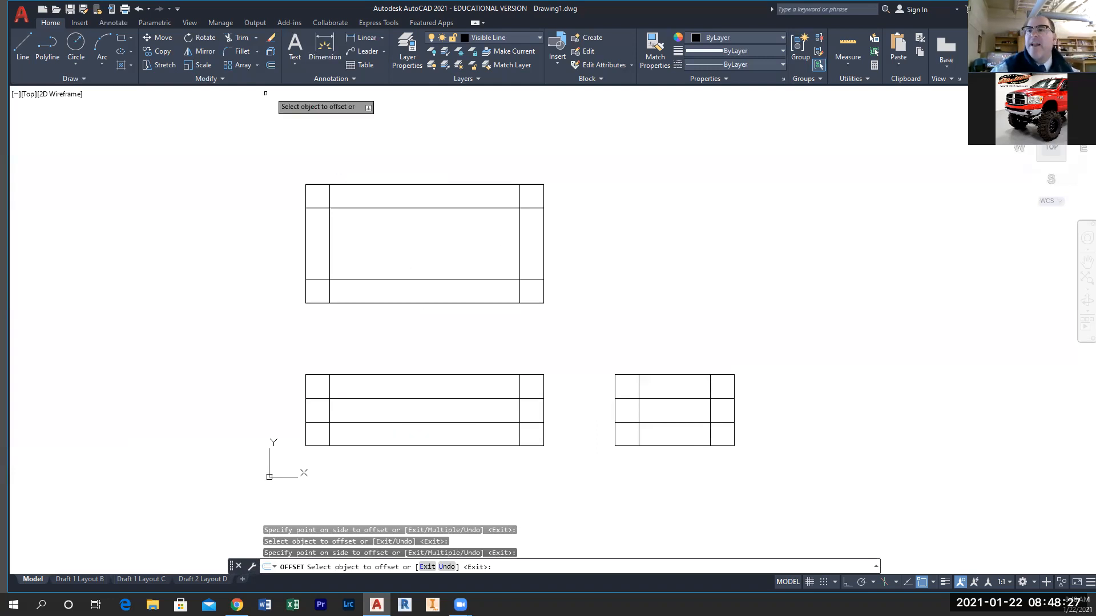
- Trim the front view's offset lines into a profile with an open rectangular notch in the upper edge, keeping the lower horizontal line
click(237, 37)
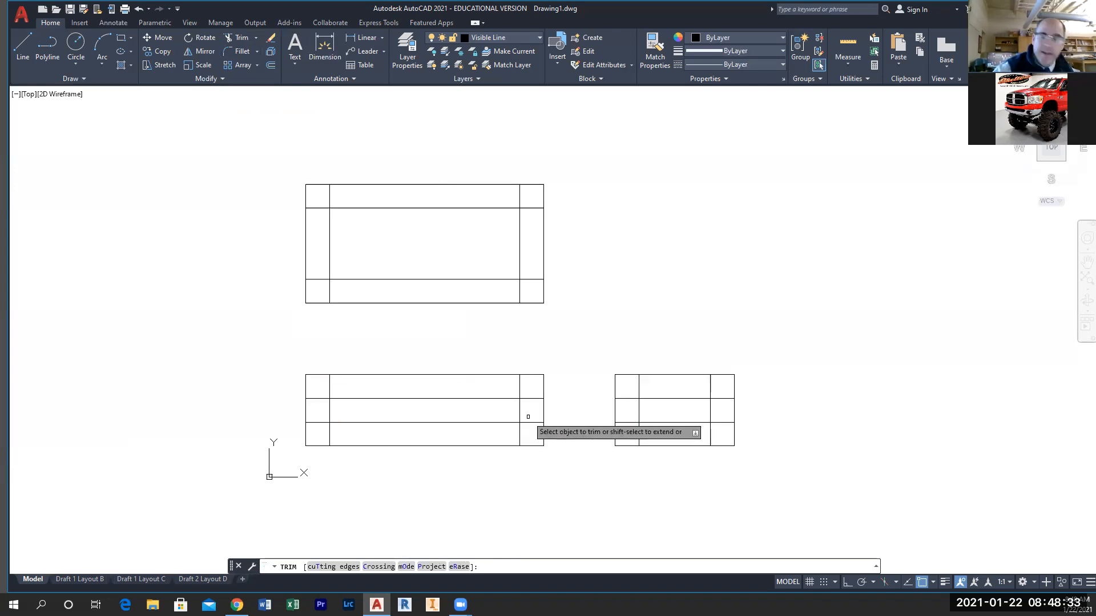
click(531, 398)
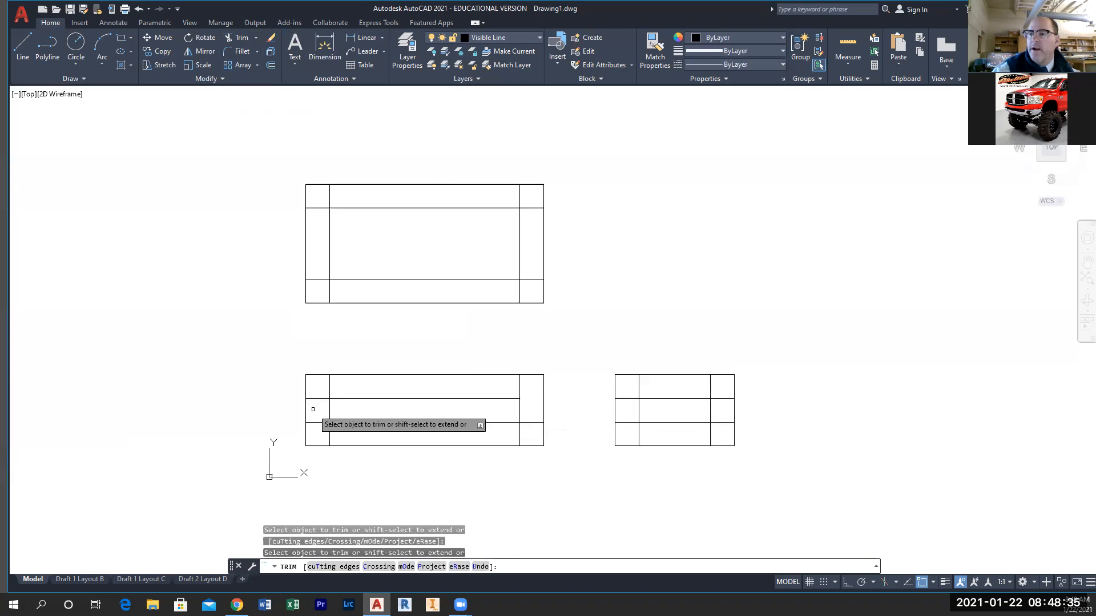
click(318, 398)
key(Return)
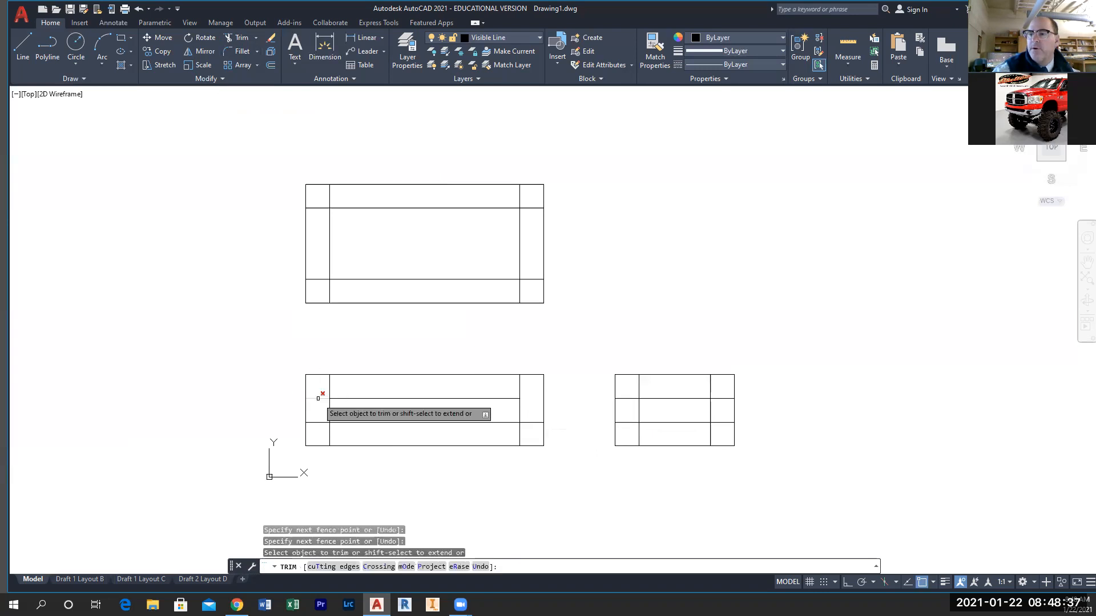
click(322, 399)
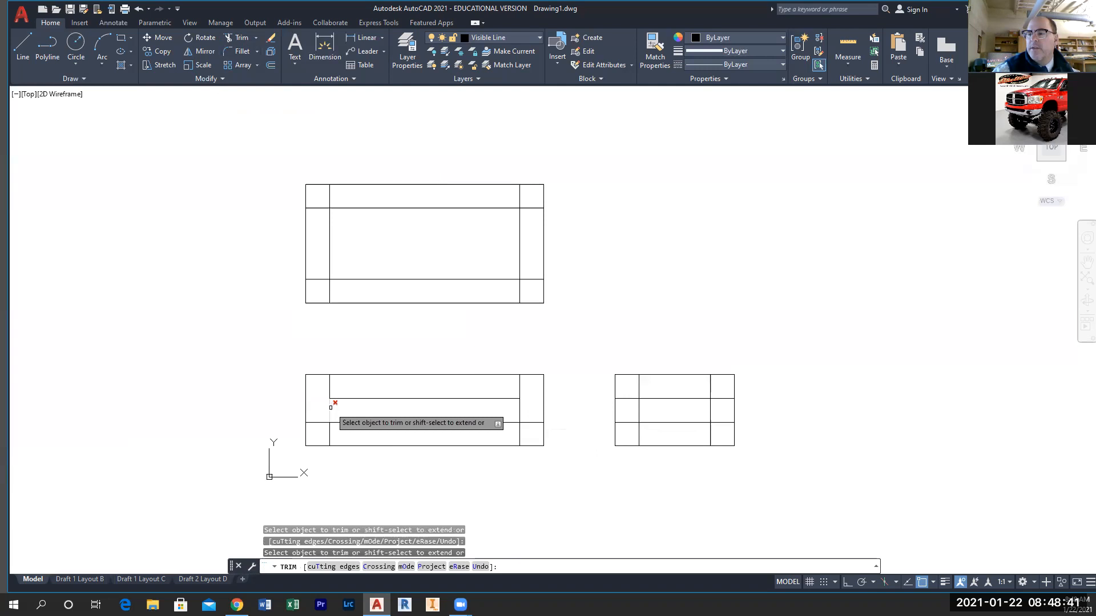
click(520, 411)
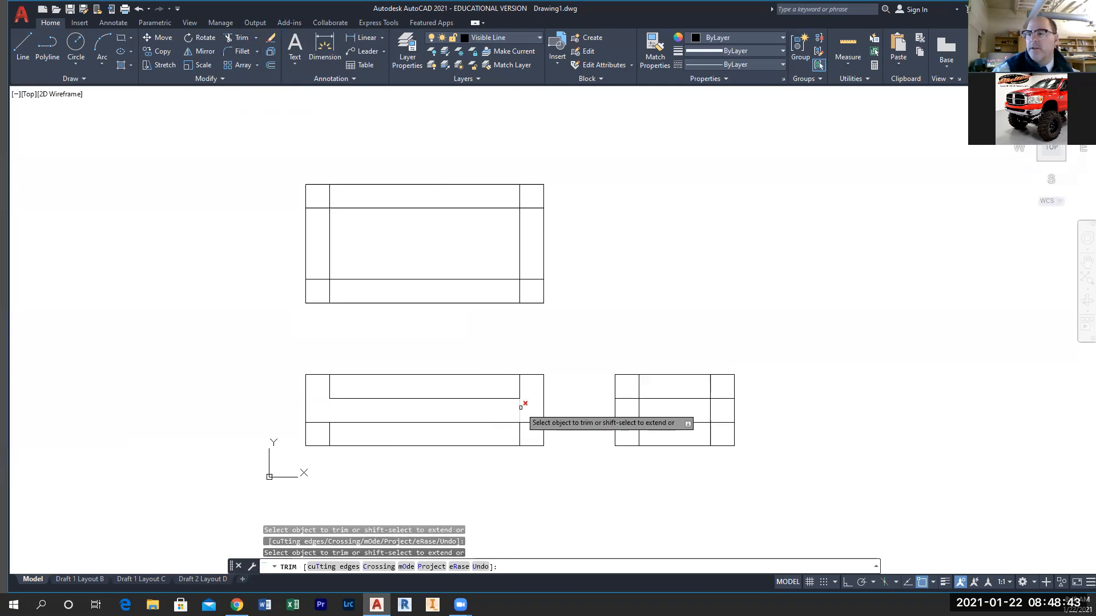
click(519, 435)
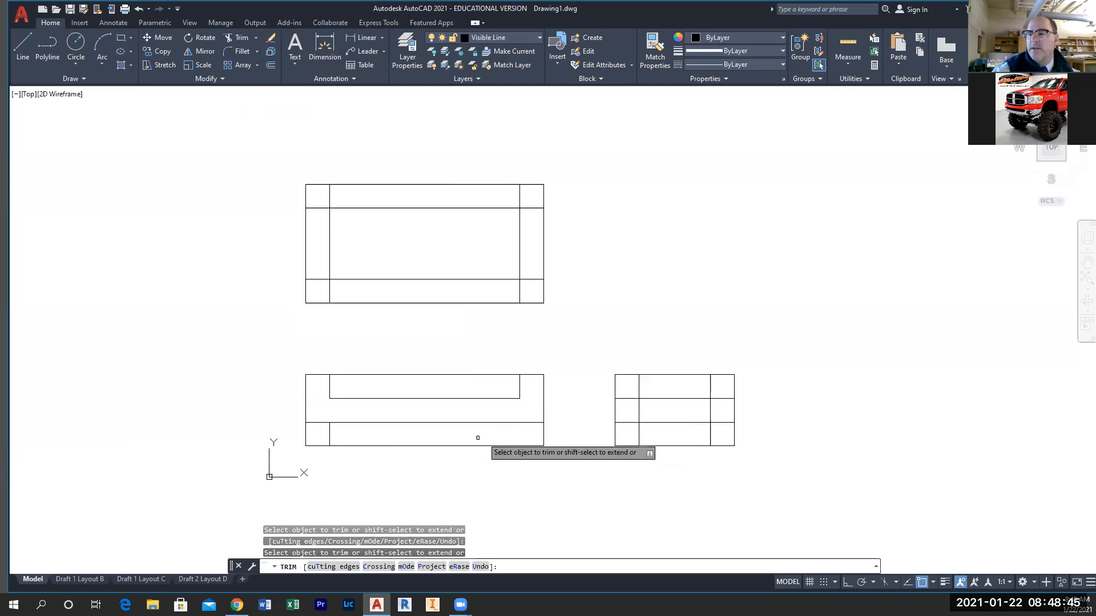
click(331, 435)
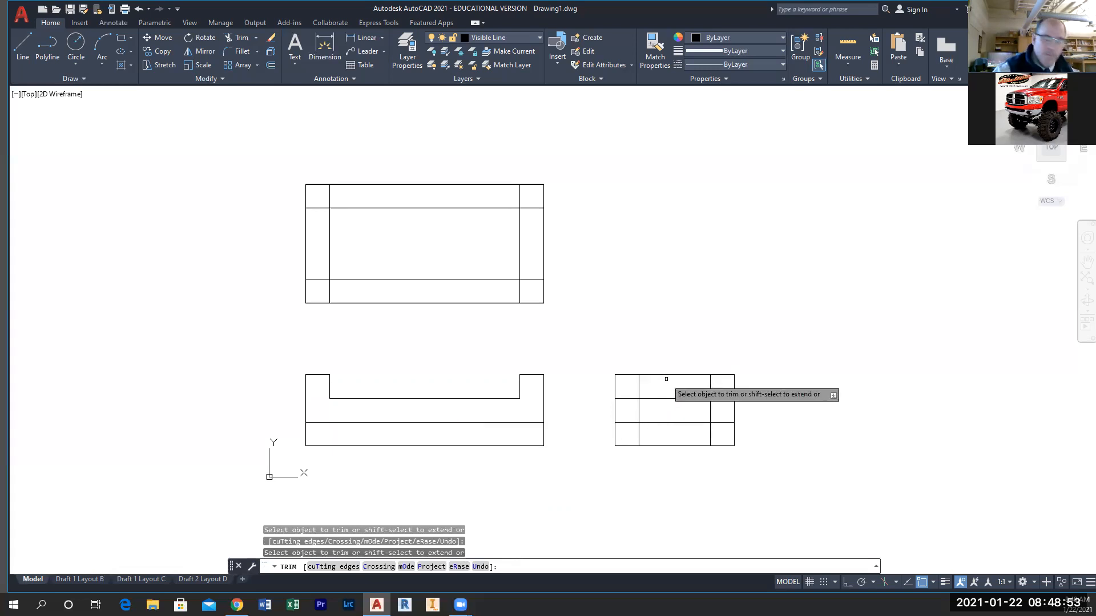
- Trim the side view's offset lines into a profile with an open rectangular slot at the base, keeping the full-width upper line
click(639, 391)
click(711, 383)
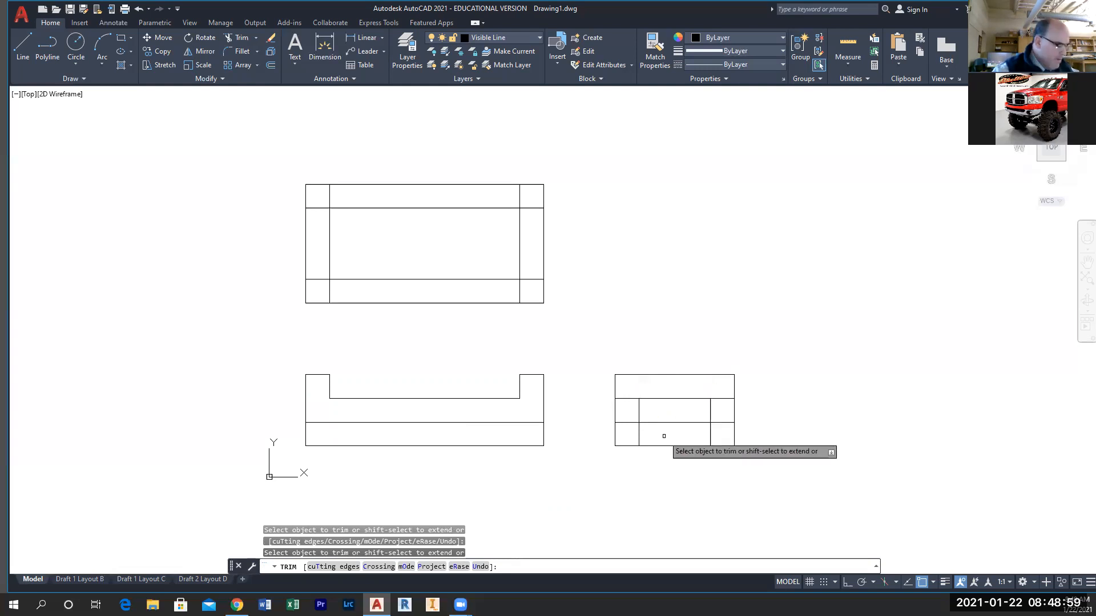
click(638, 410)
click(723, 423)
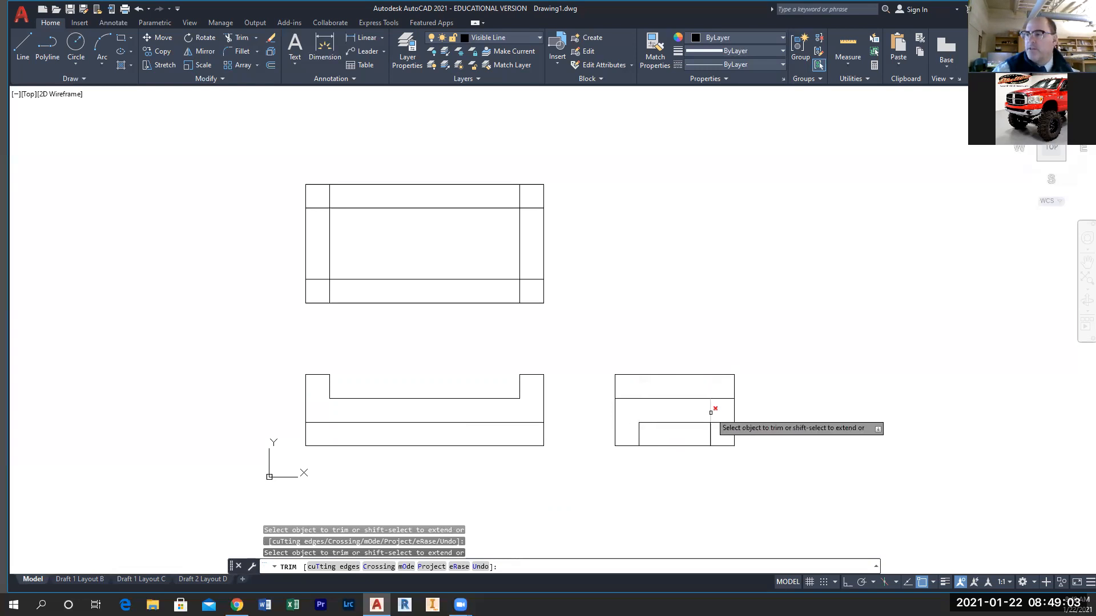
click(710, 412)
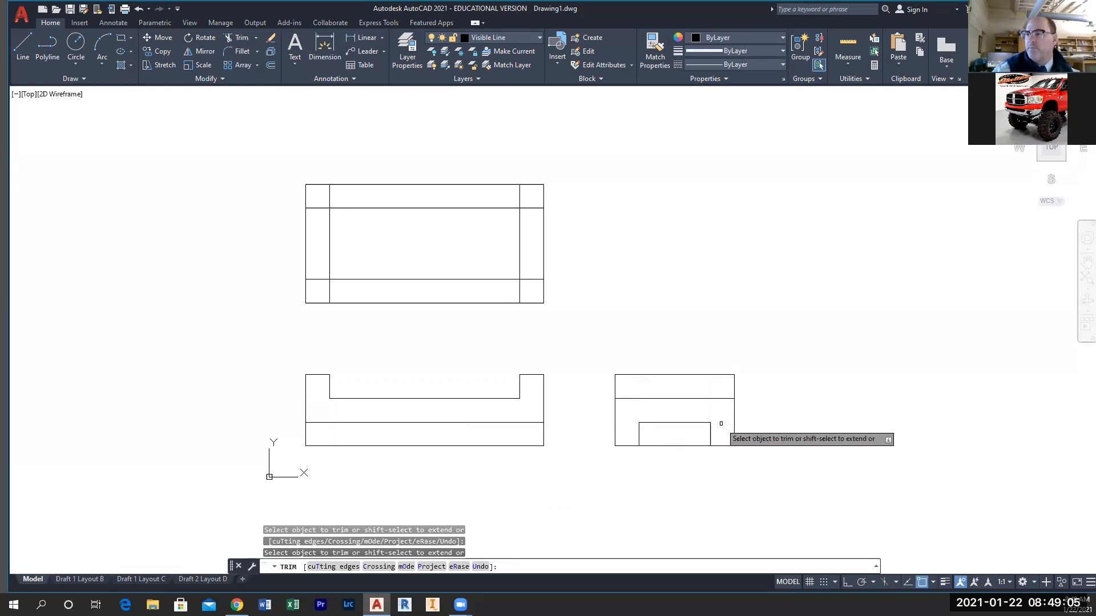
click(682, 443)
click(681, 446)
click(682, 446)
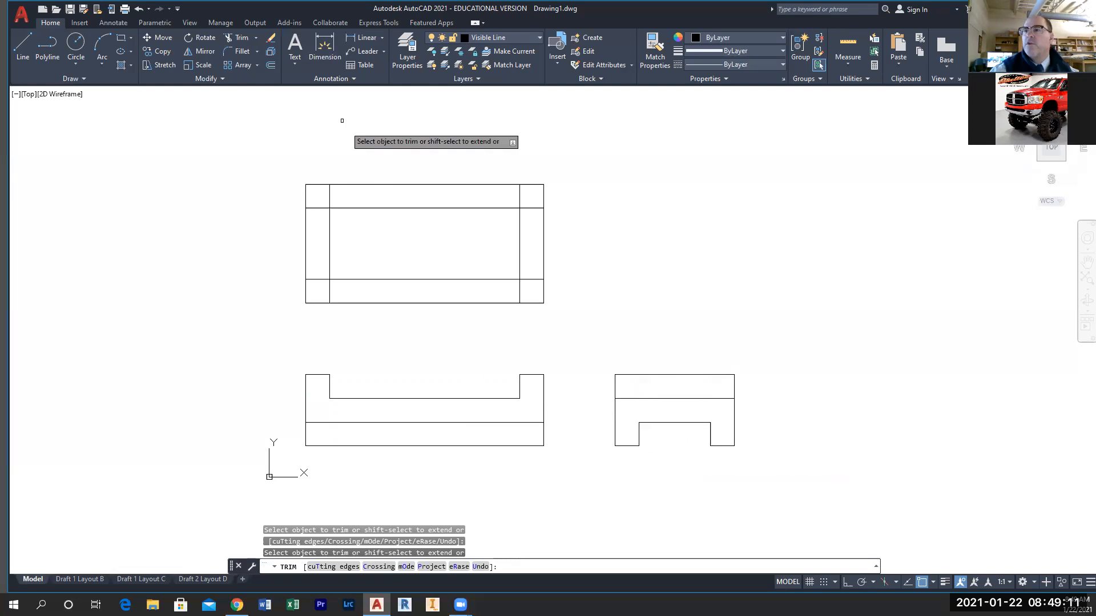
key(Escape)
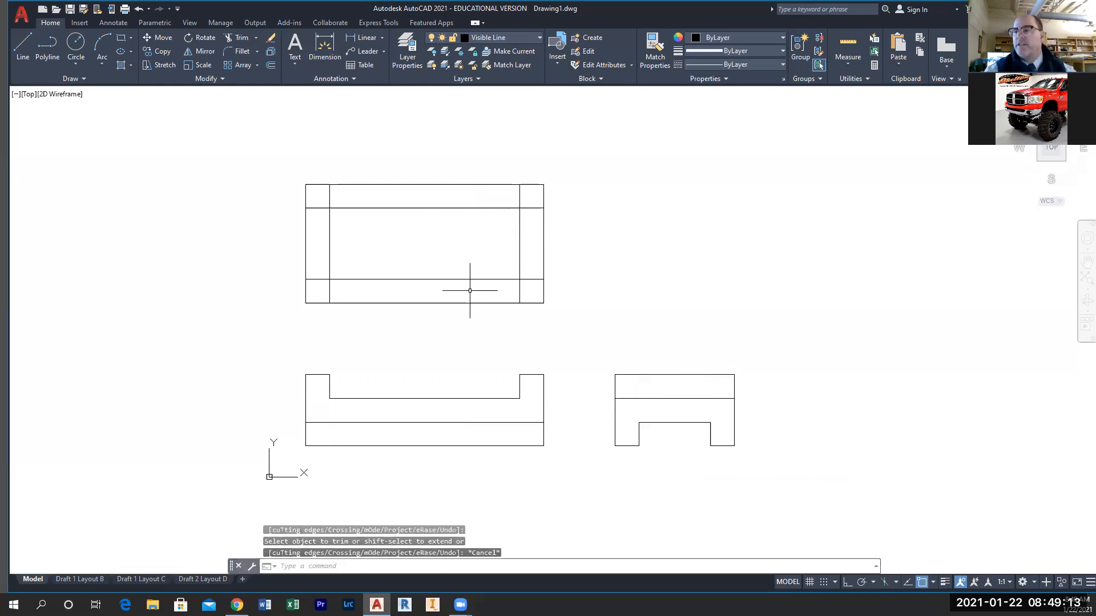
- Move the inner horizontal lines of the front and side views and both inner horizontals of the top view to the Hidden Line layer
click(481, 421)
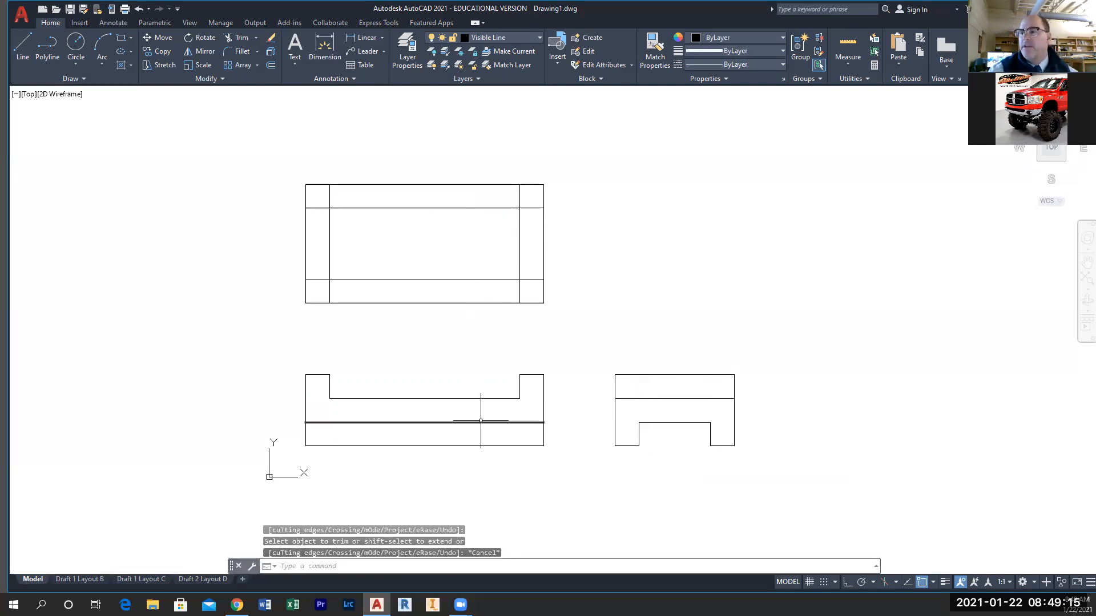
click(692, 399)
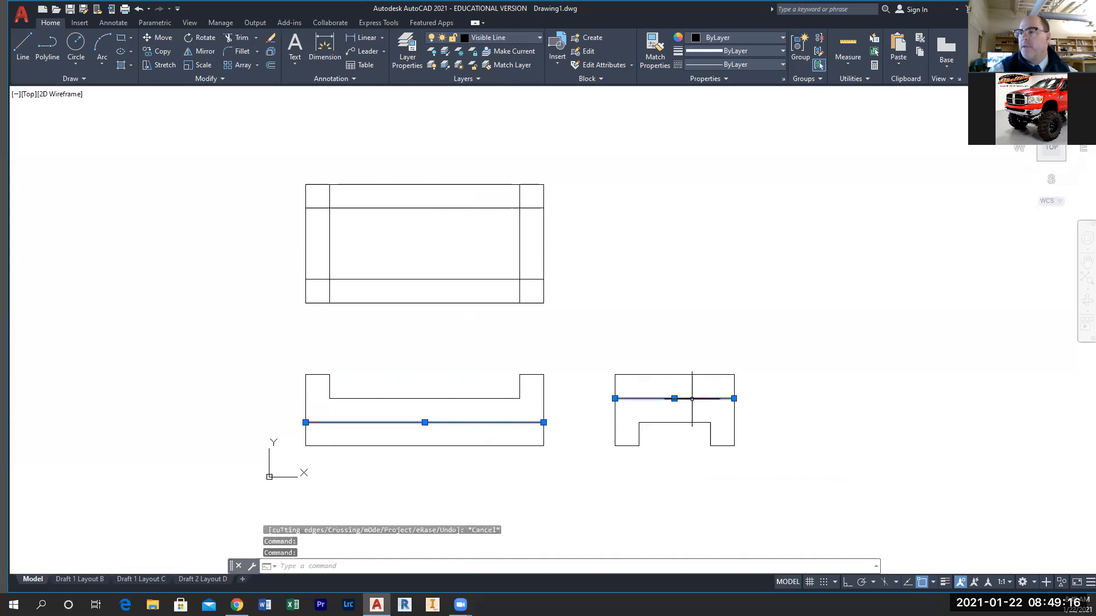
click(466, 276)
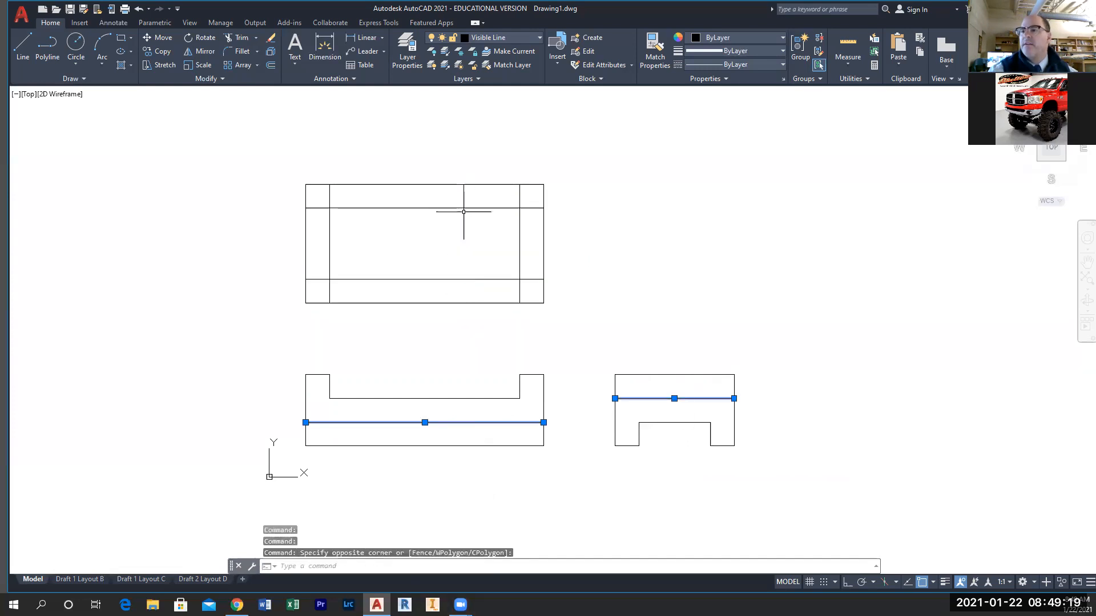
click(464, 280)
click(459, 208)
click(531, 37)
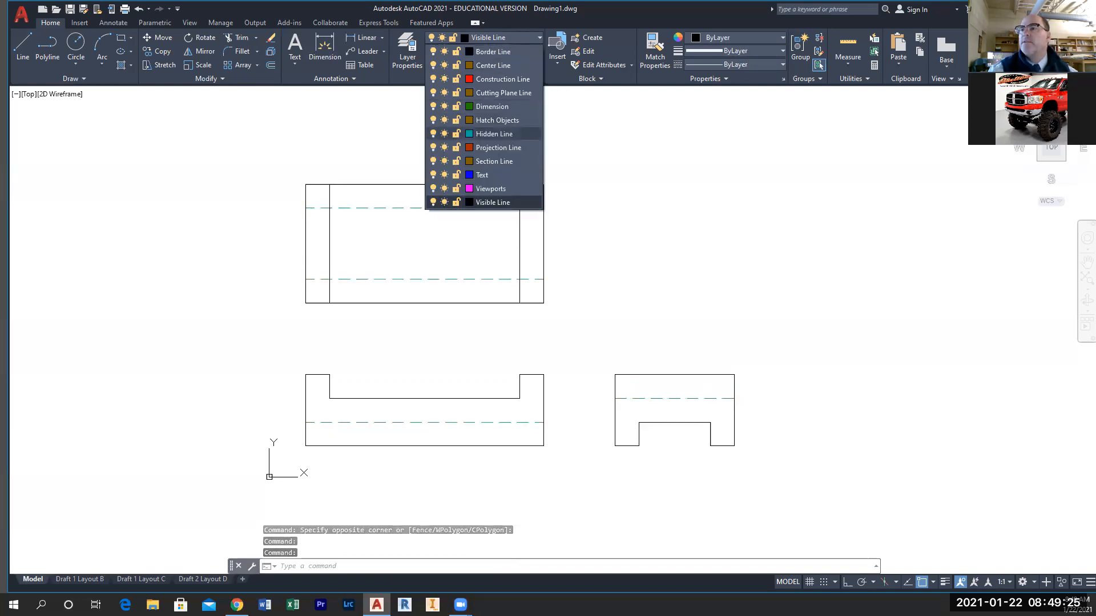
click(509, 133)
key(Escape)
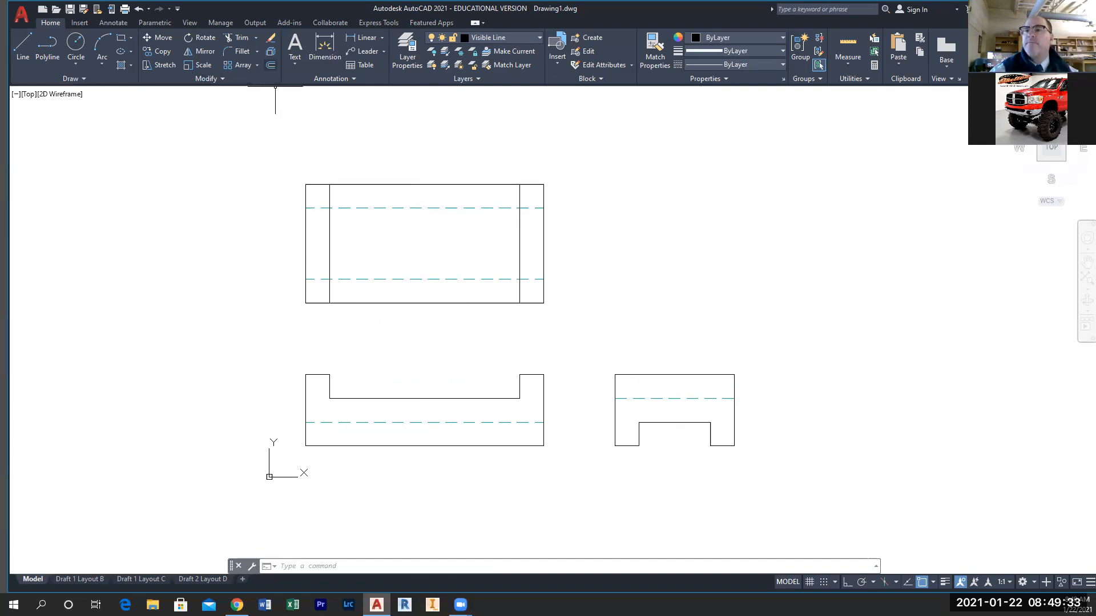
- Offset the top view's upper edge 1.25 inches downward to create a horizontal centre line
click(270, 65)
text(1)
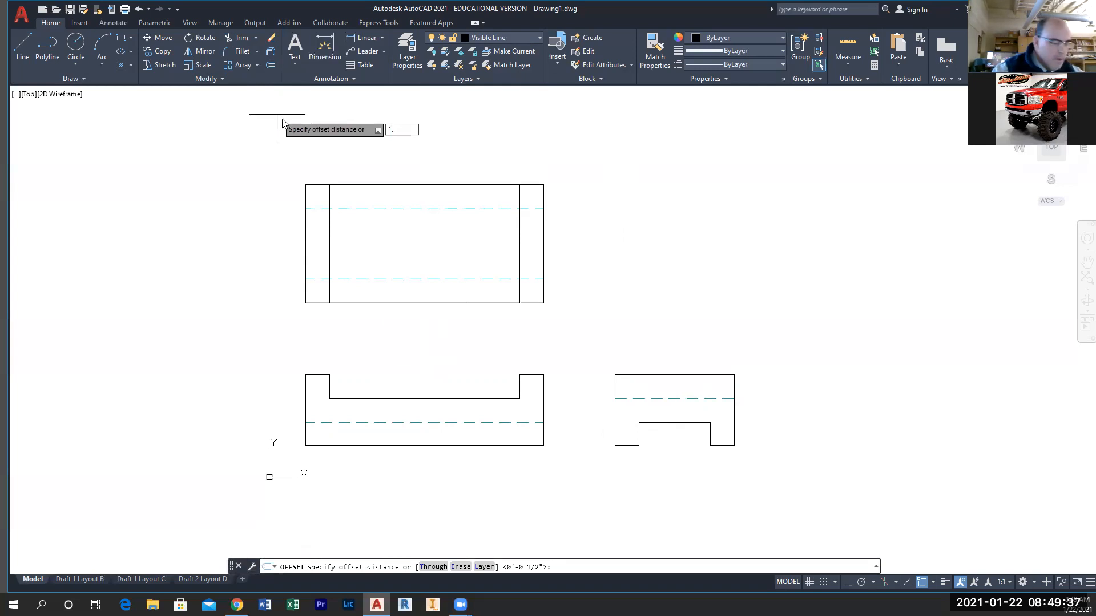
text(.25)
key(Return)
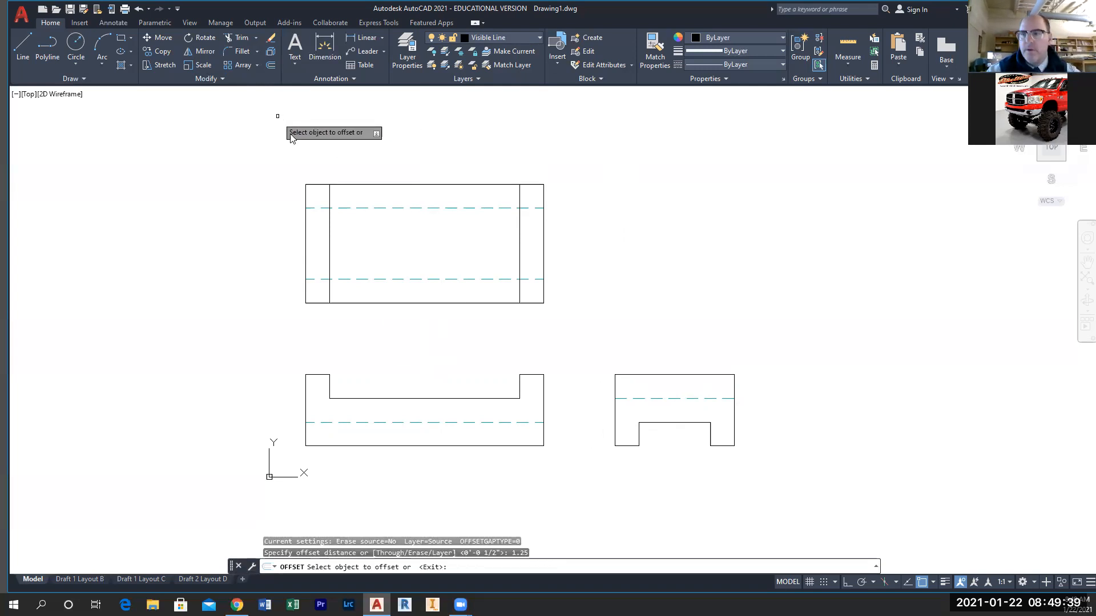
click(411, 187)
click(411, 197)
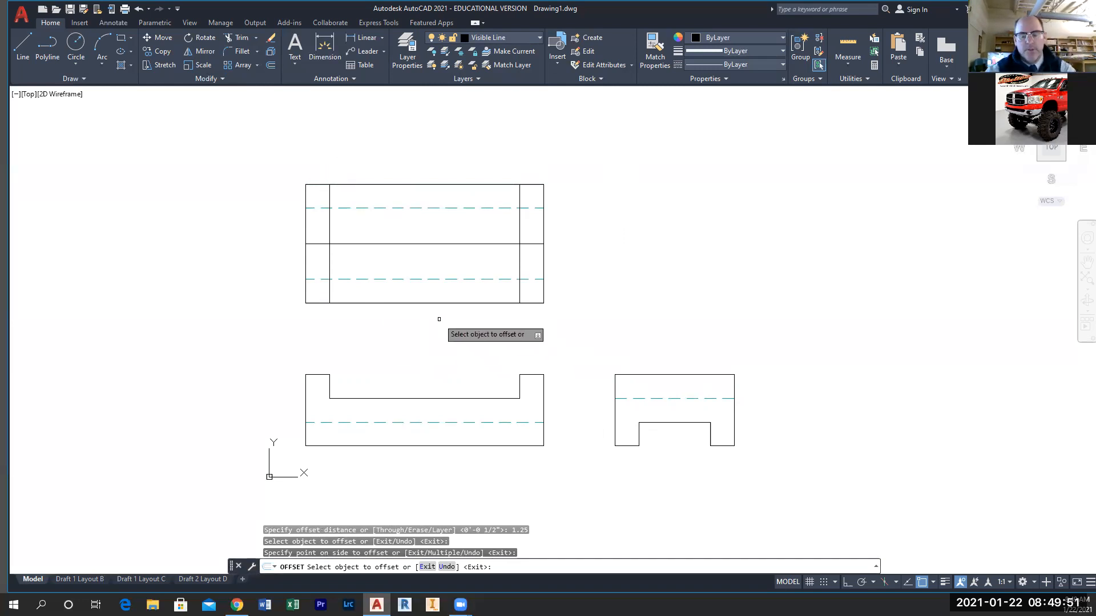
- Offset the top view's left inner vertical line 1.25 inches to the right
key(Return)
key(Return)
key(Return)
click(329, 231)
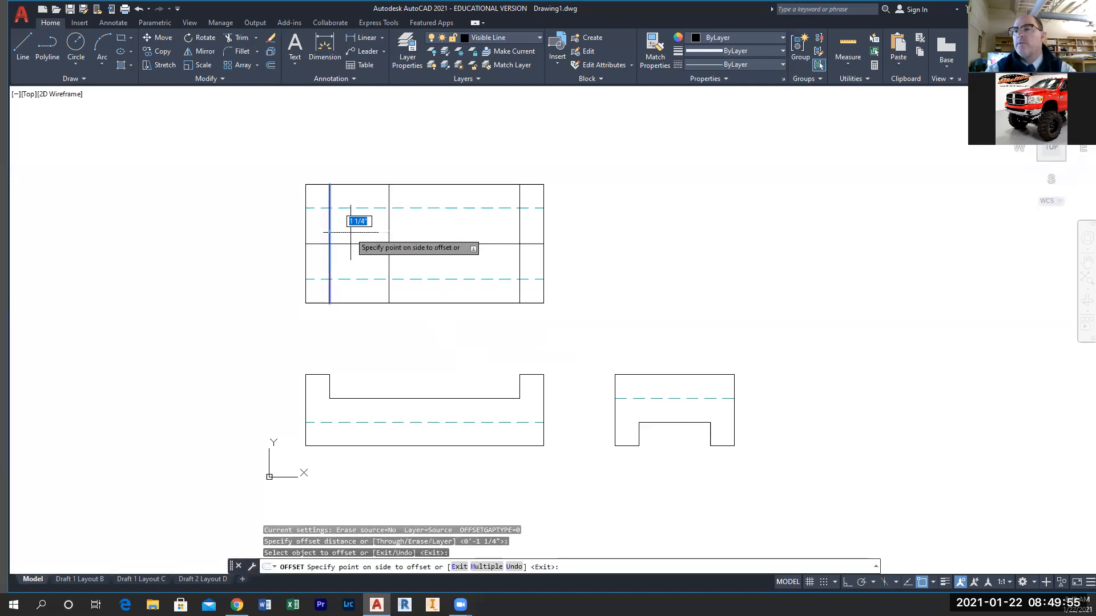
click(416, 237)
key(Return)
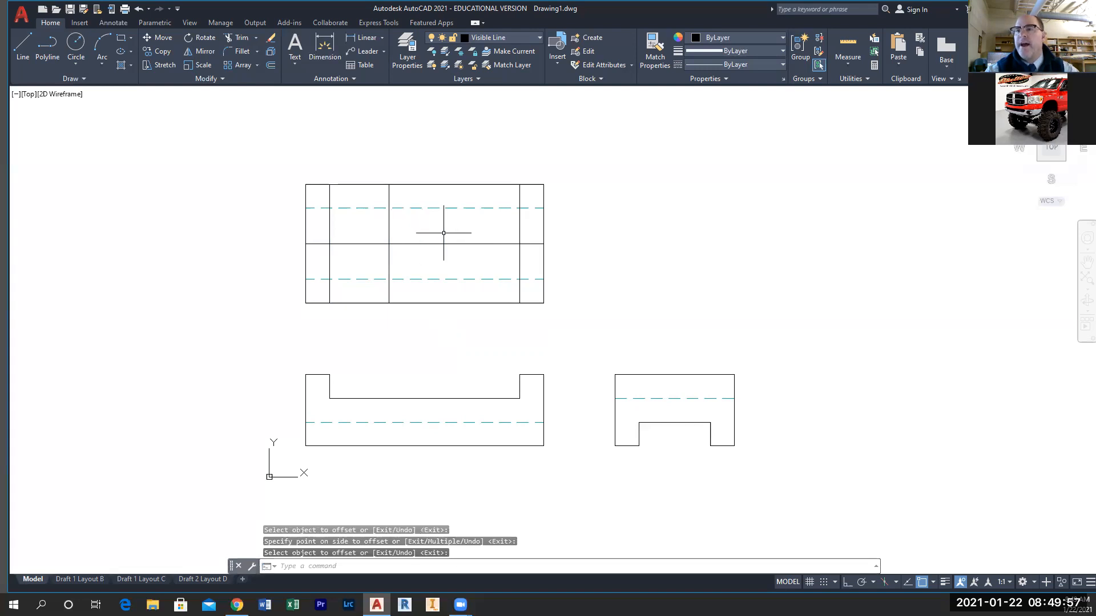
- Offset the new vertical line in the top view another 1.5 inches to the right
key(Return)
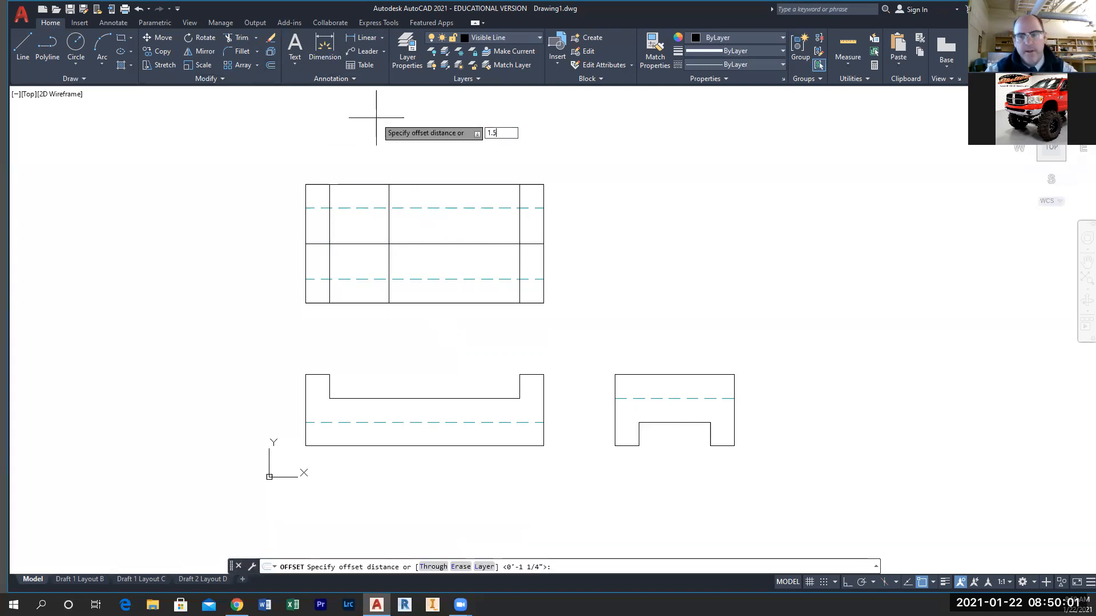
key(Return)
click(389, 222)
click(440, 237)
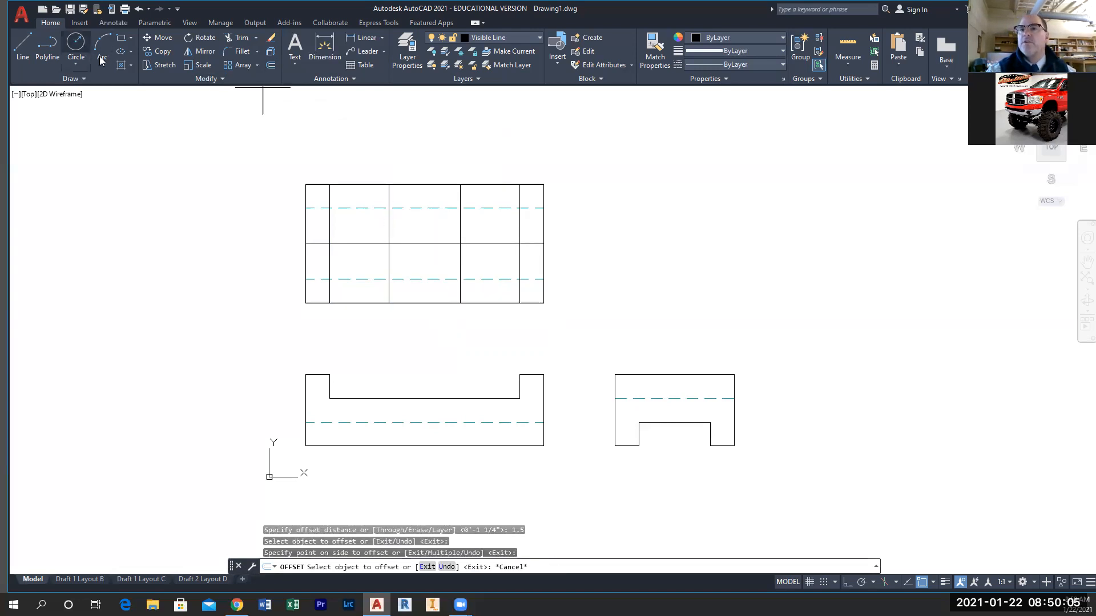
- Draw a 0.75-inch diameter circle centred where the horizontal centre line meets the left hole-location line in the top view, and select it
click(389, 244)
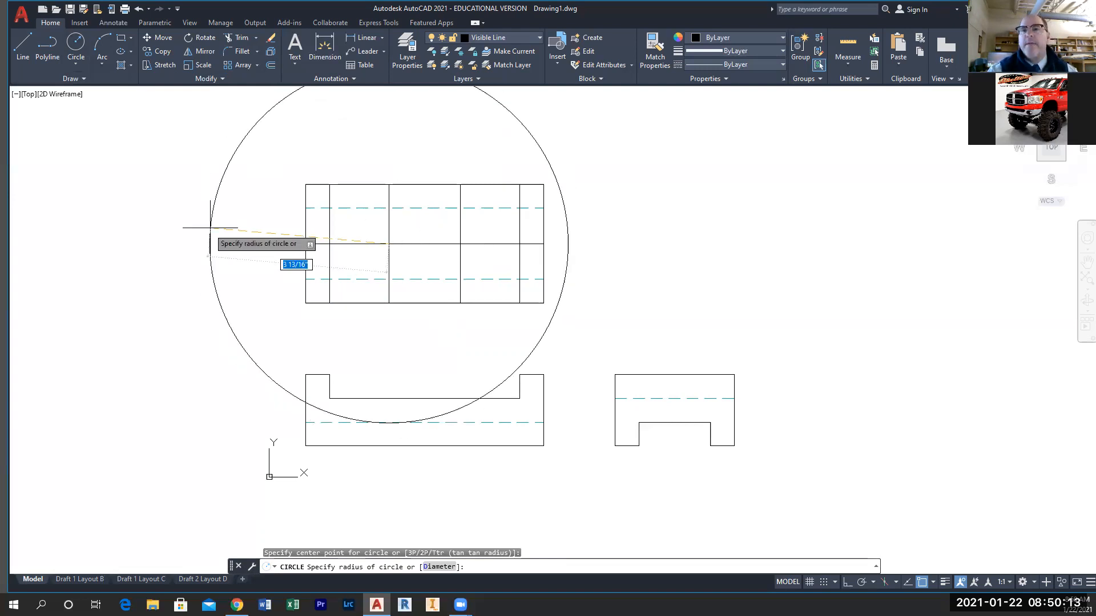
key(Escape)
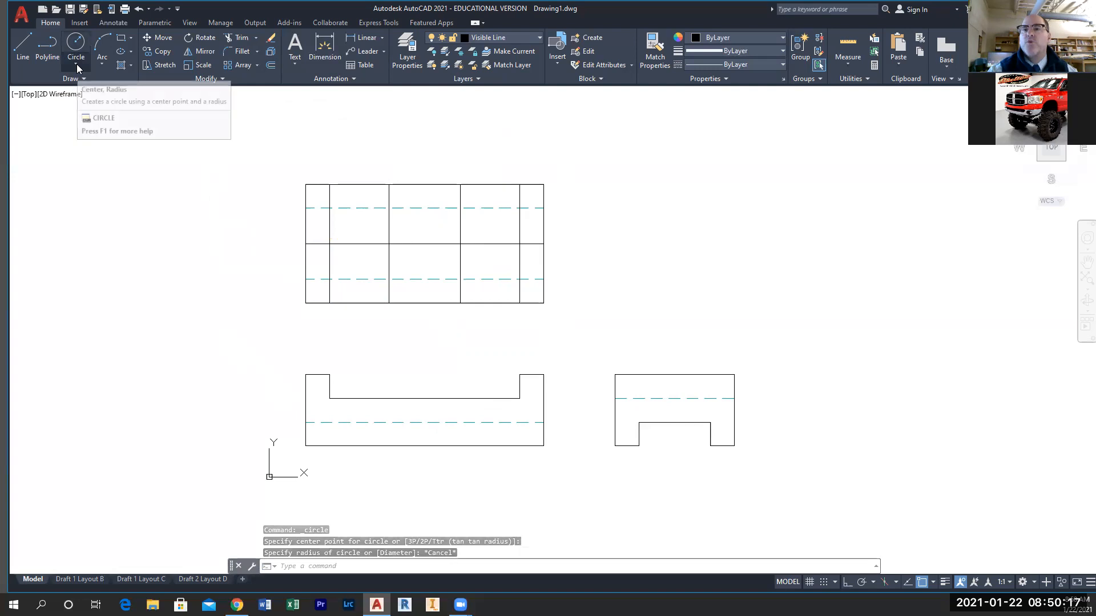
click(76, 64)
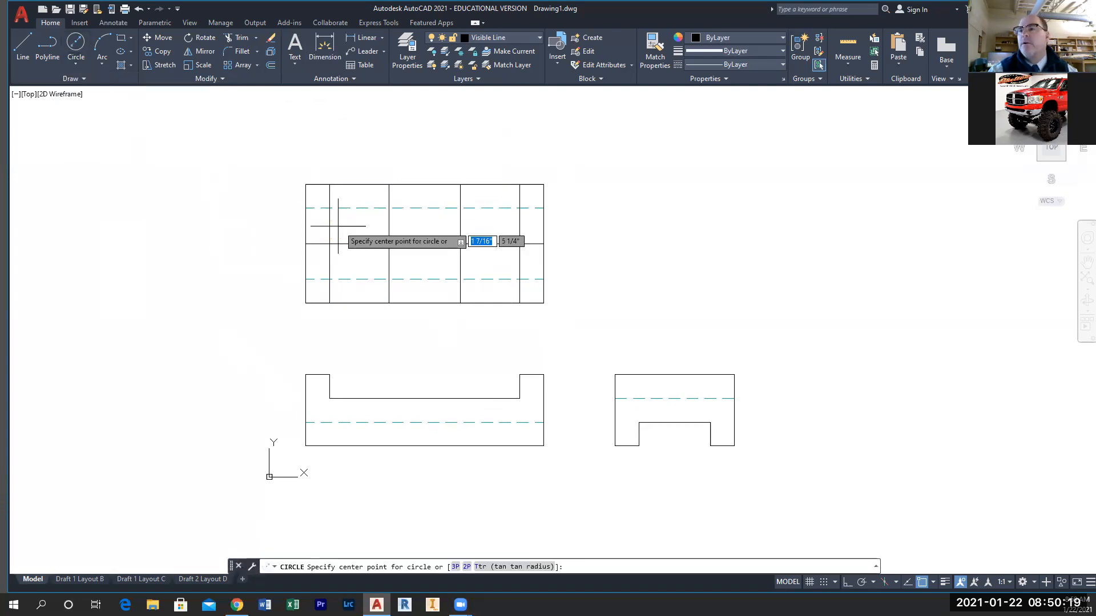
click(388, 244)
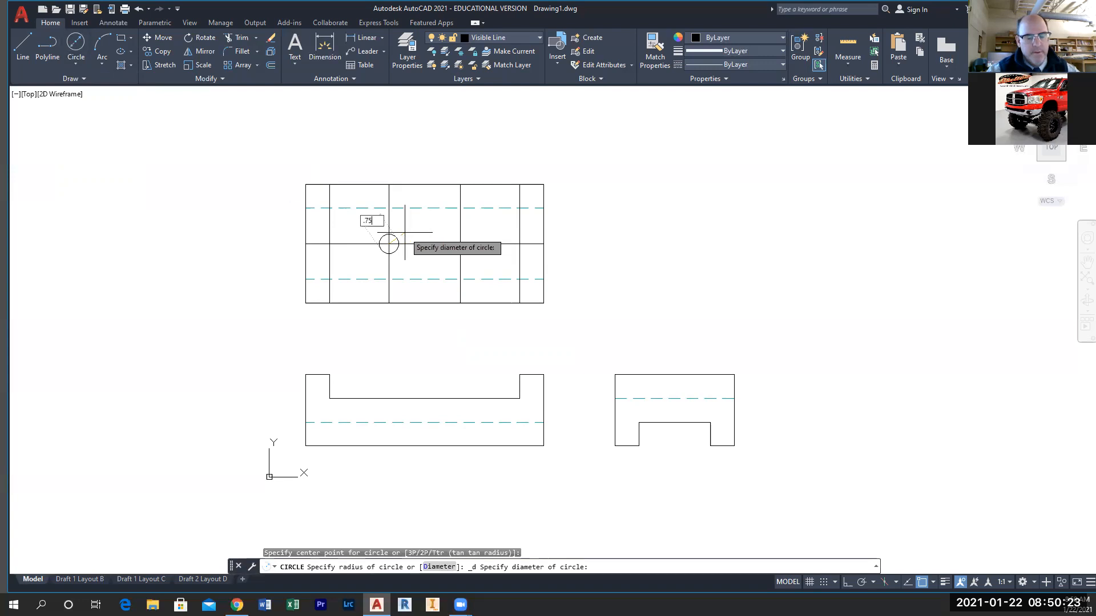
key(Return)
click(404, 233)
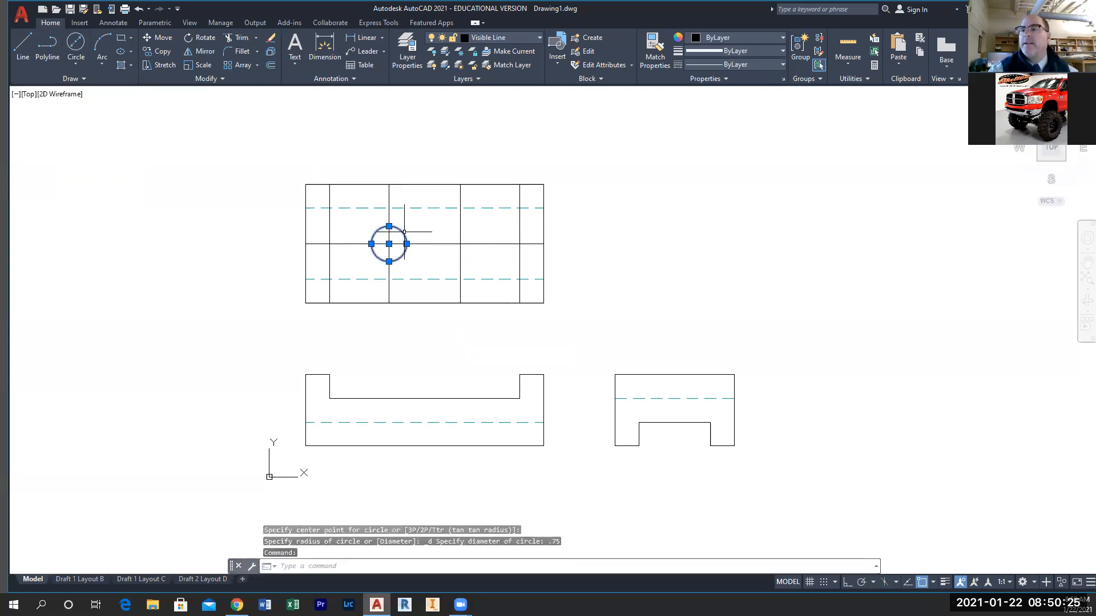
- Copy the circle from its centre to the intersection of the horizontal centre line and the right hole-location line in the top view
right_click(434, 232)
click(455, 326)
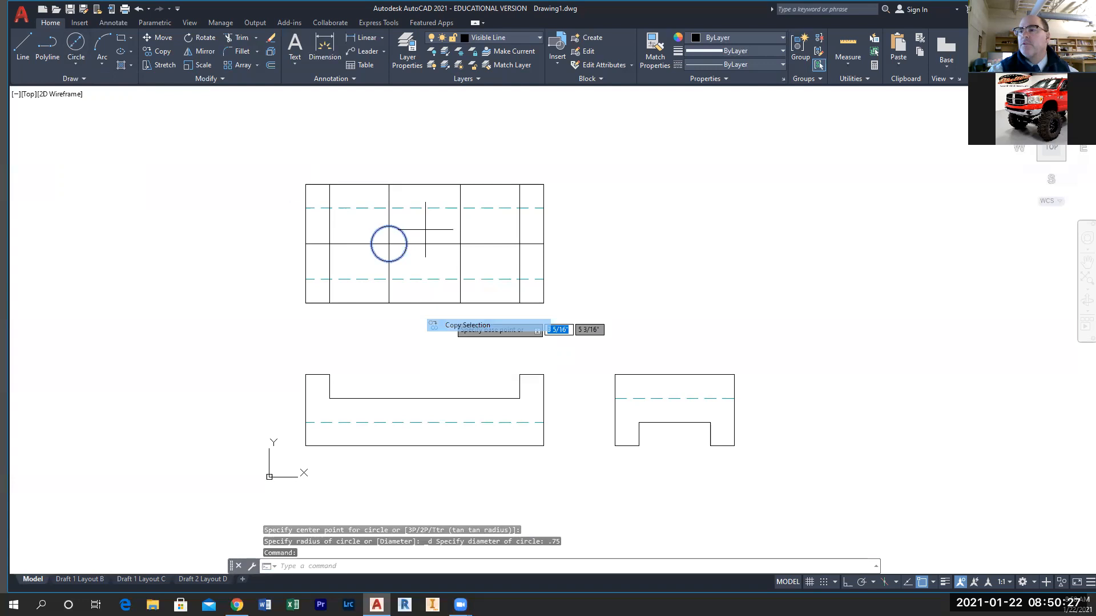
click(389, 243)
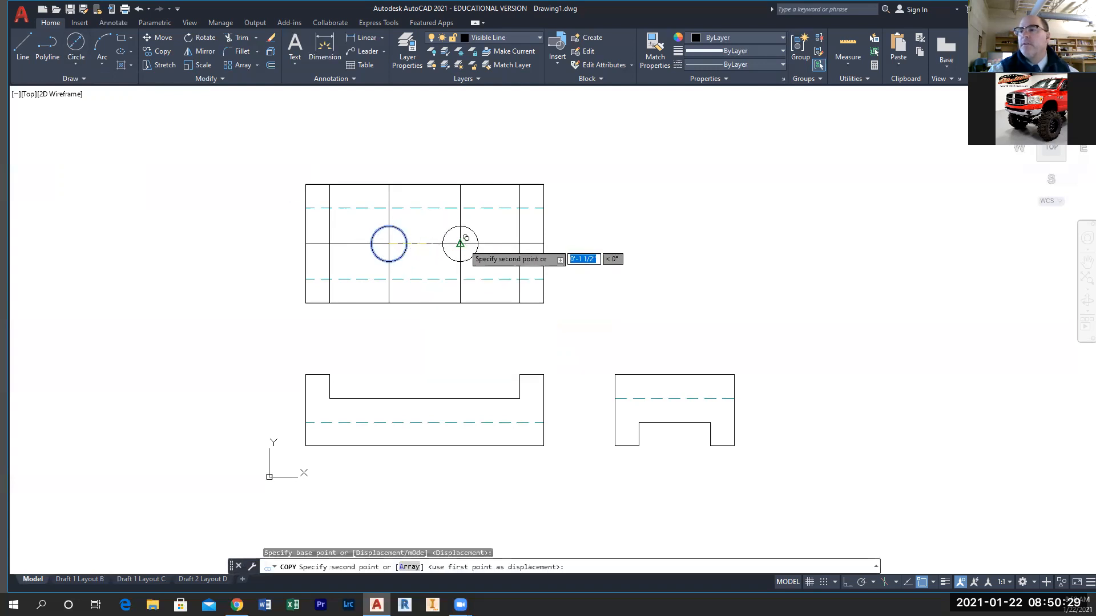
click(460, 244)
key(Escape)
- Delete the horizontal centre line and both vertical hole-location lines from the top view
click(501, 235)
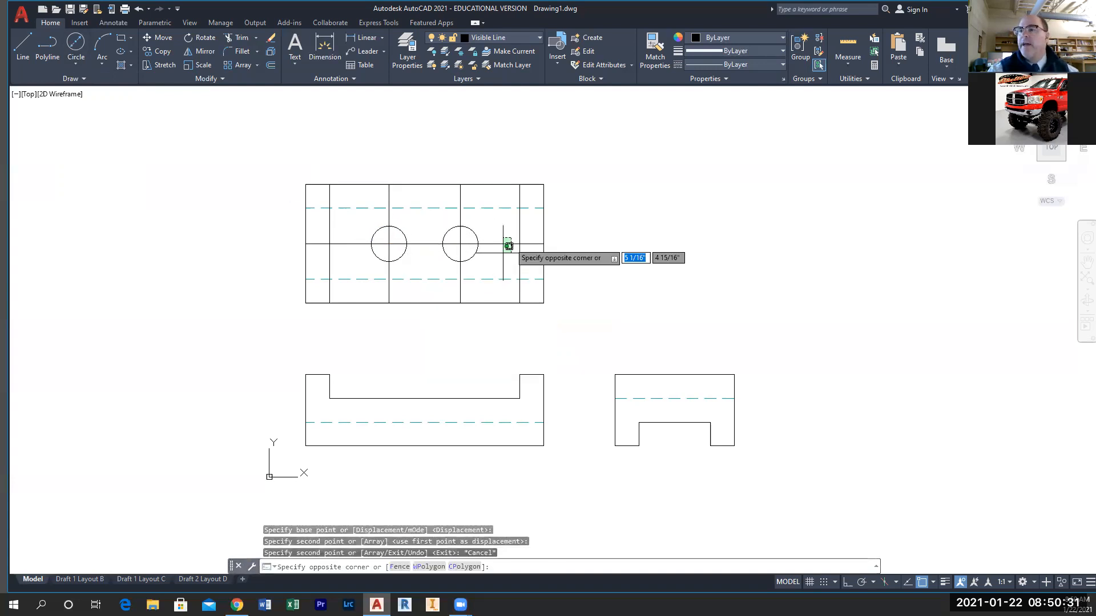
click(497, 264)
key(Delete)
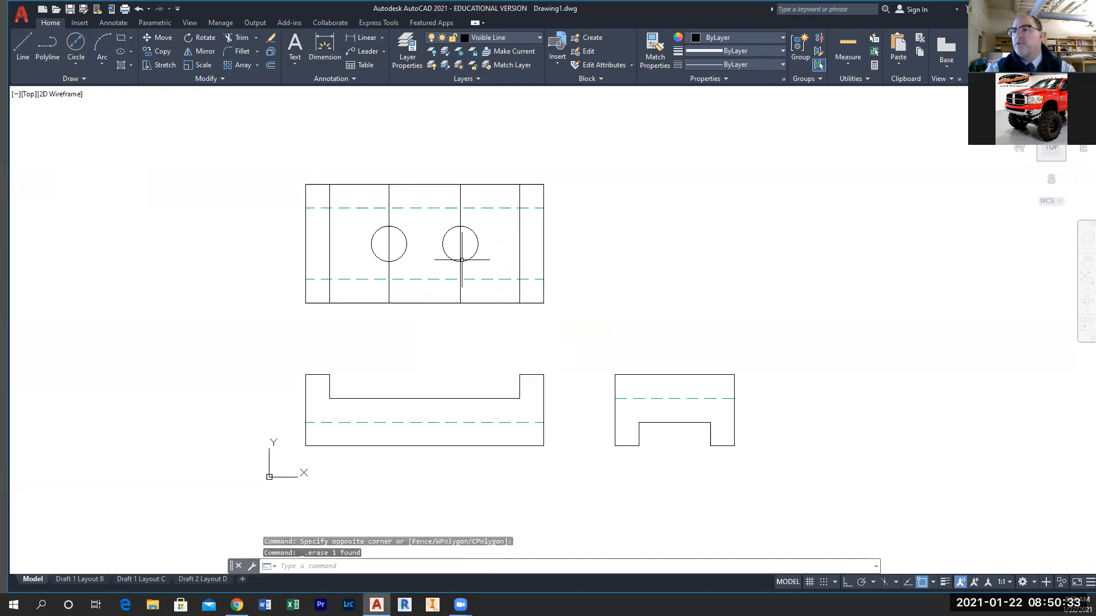
click(463, 263)
click(454, 270)
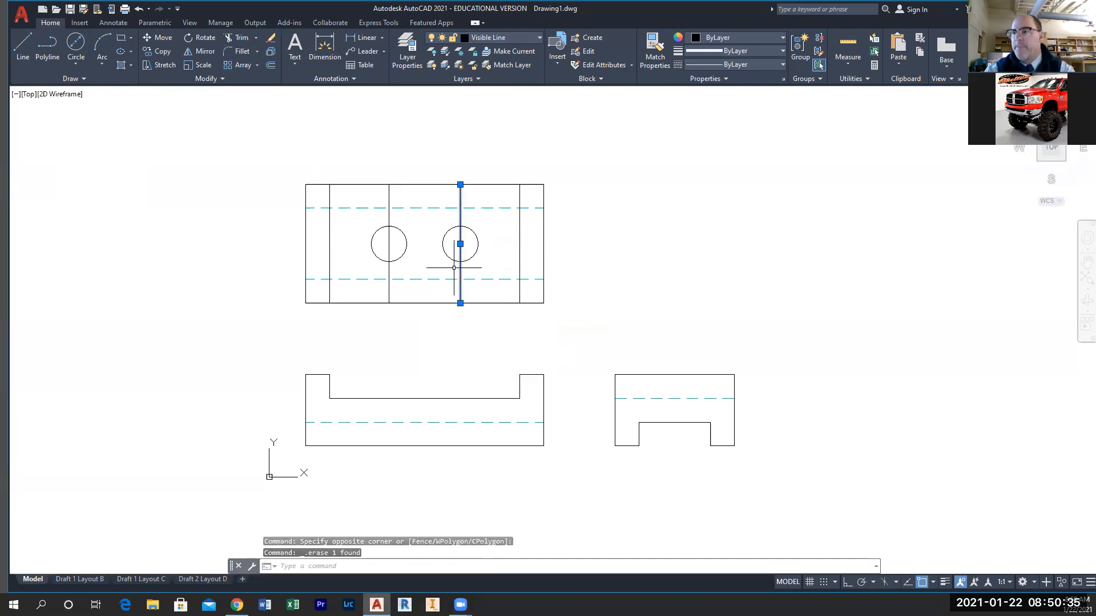
key(Delete)
click(396, 269)
click(385, 269)
key(Delete)
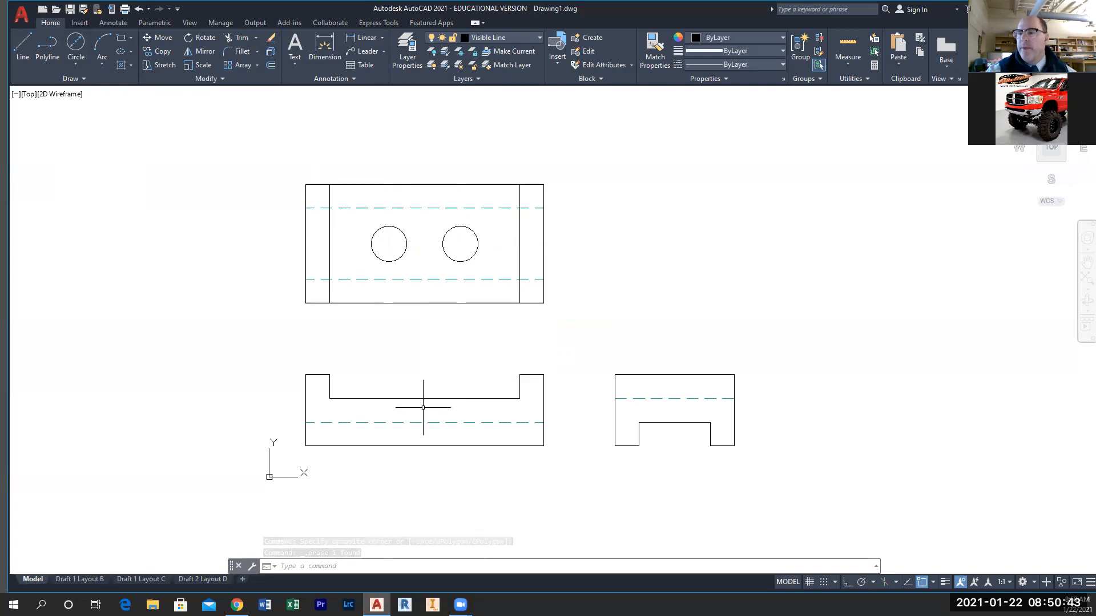
- With Ortho on, draw vertical projection lines from the left circle's left and right quadrants down past the front view's bottom edge
click(22, 48)
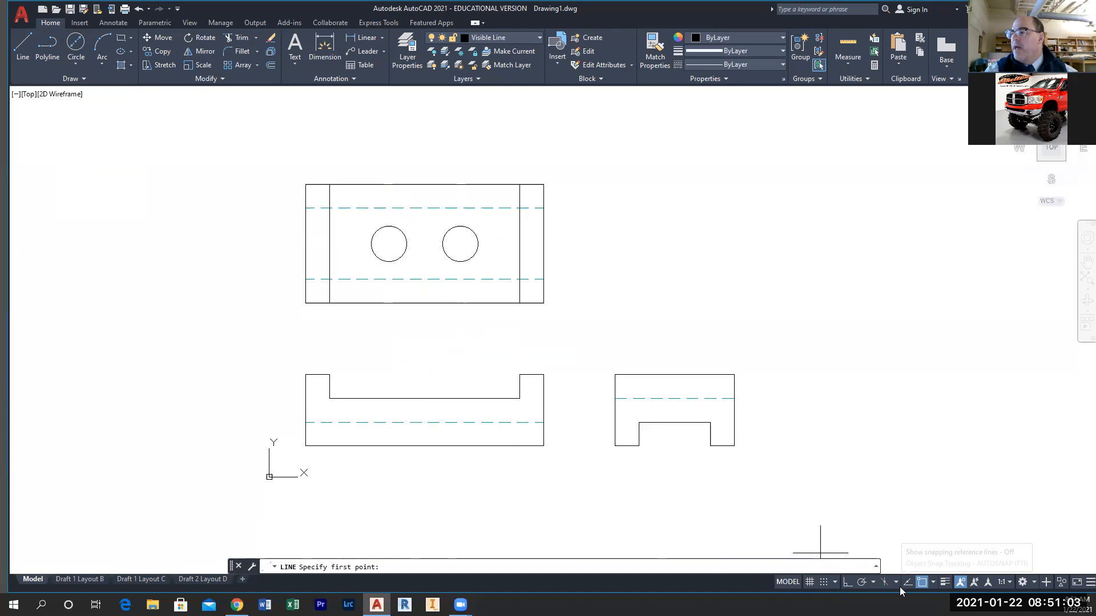
click(931, 583)
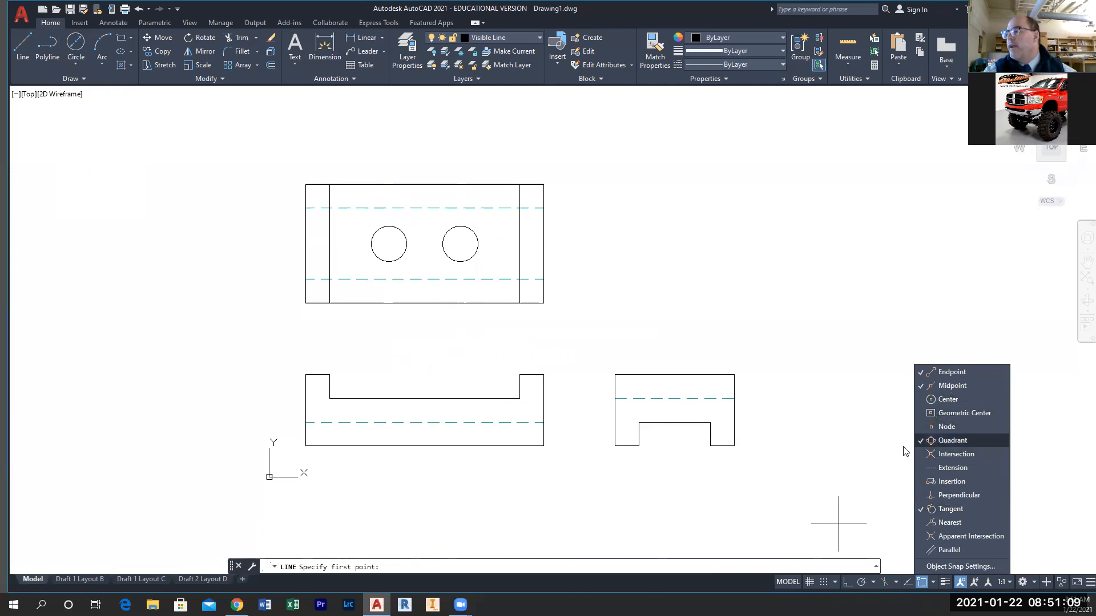
click(374, 247)
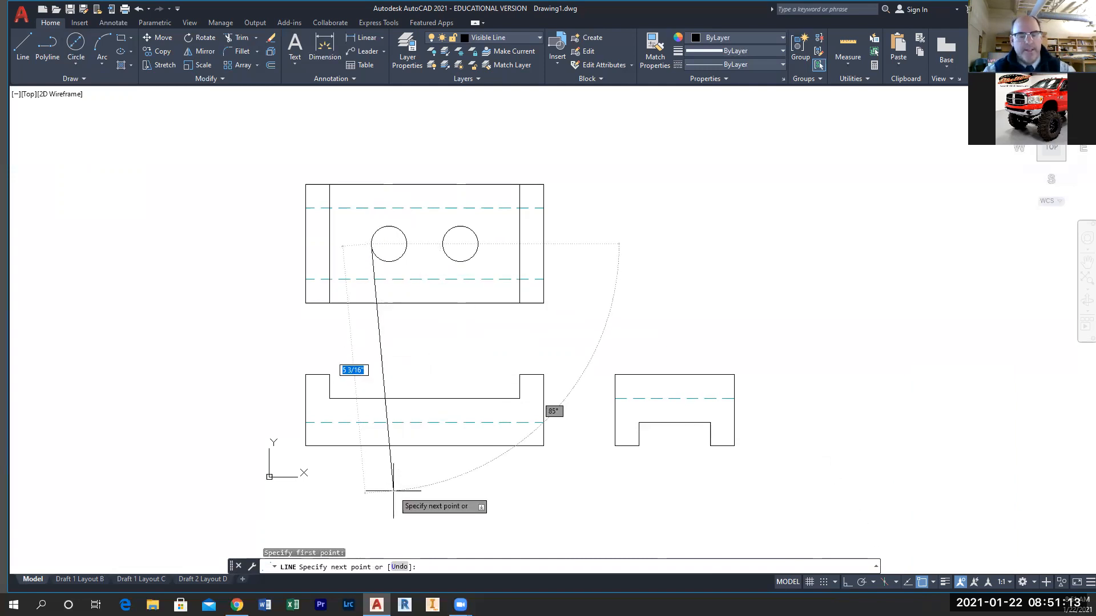
key(F8)
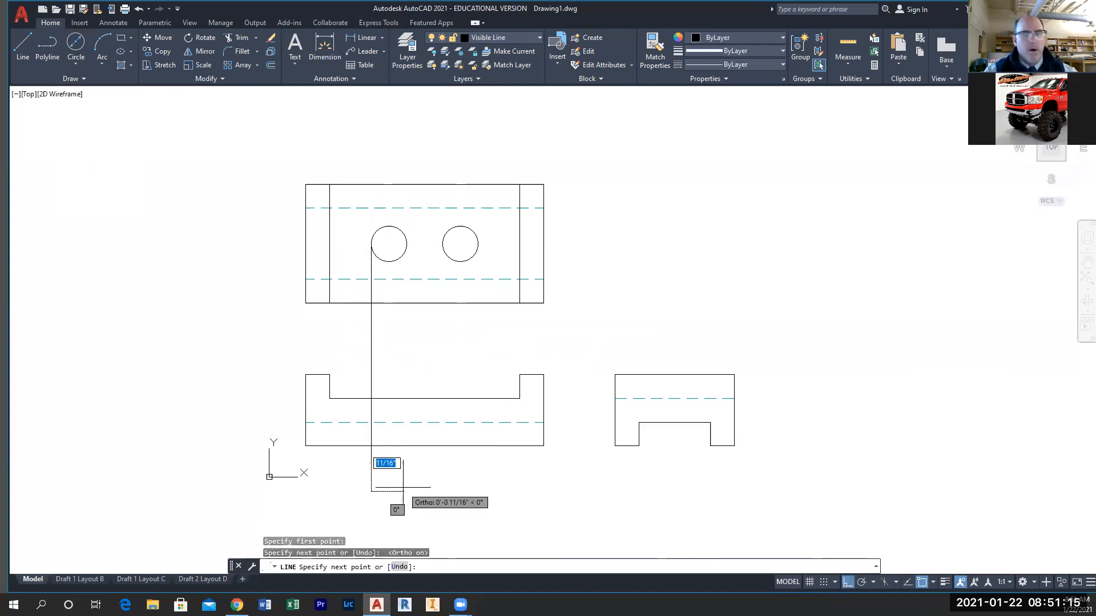
key(Escape)
click(22, 45)
click(406, 245)
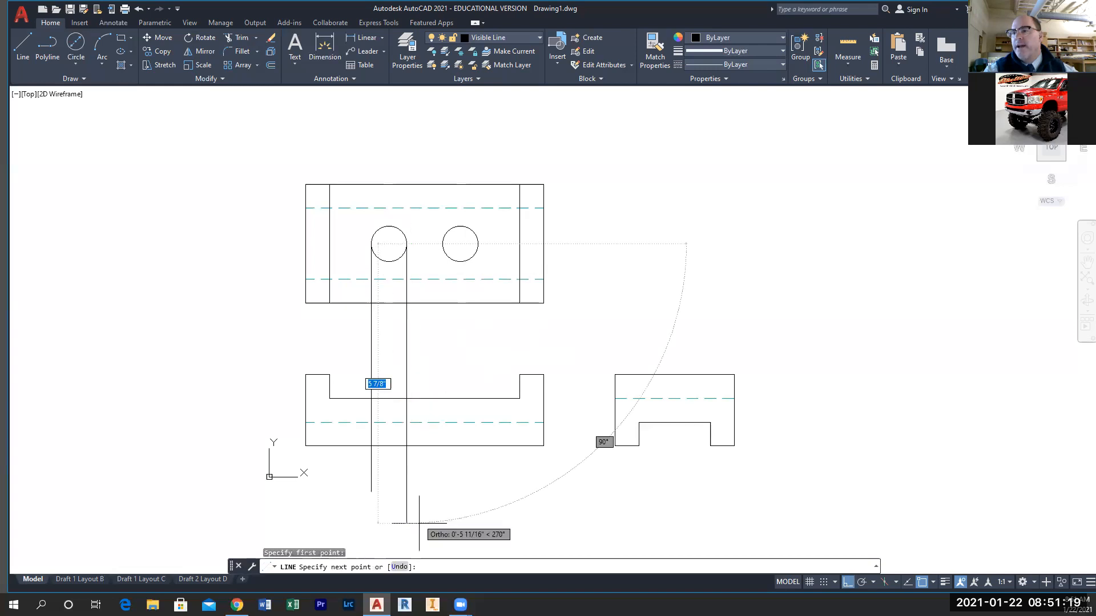
click(418, 484)
key(Escape)
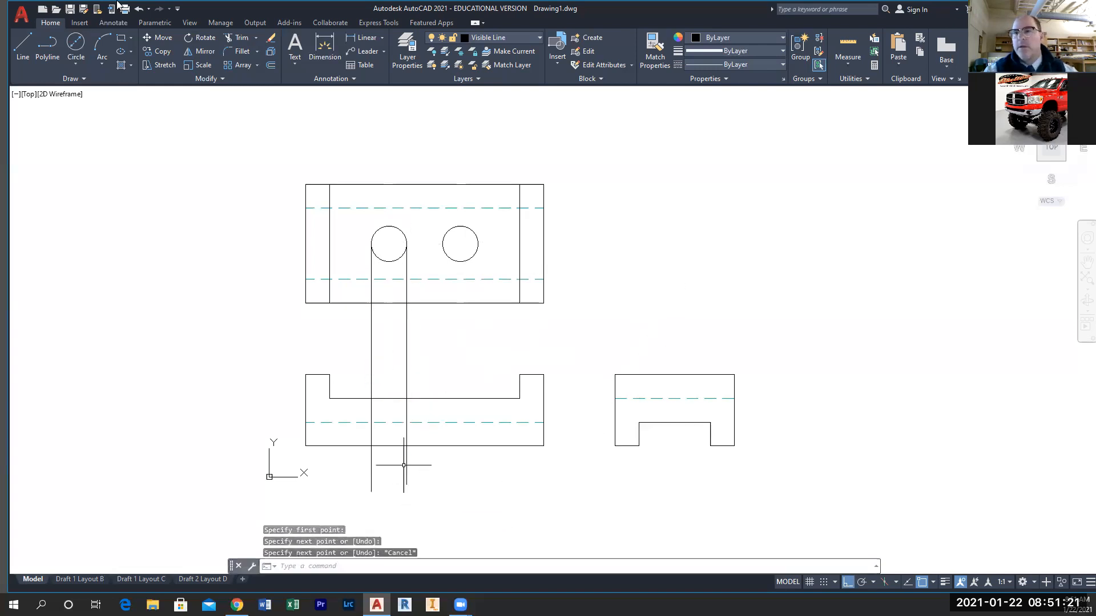
- Draw vertical projection lines from the right circle's left and right quadrants down past the front view's bottom edge
click(22, 44)
click(442, 244)
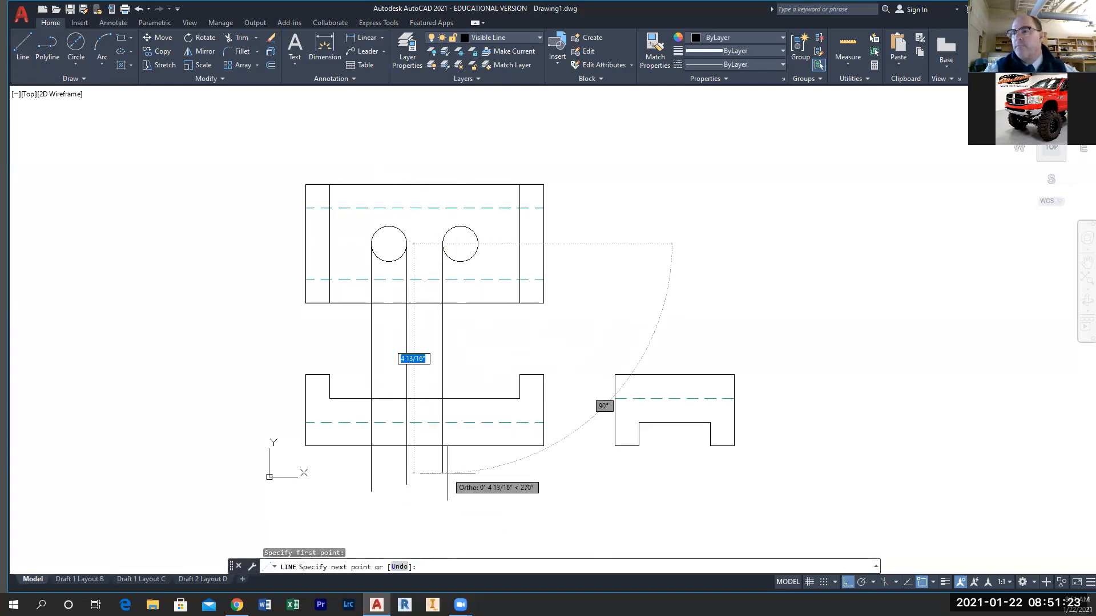
click(448, 464)
key(Escape)
click(21, 46)
click(478, 244)
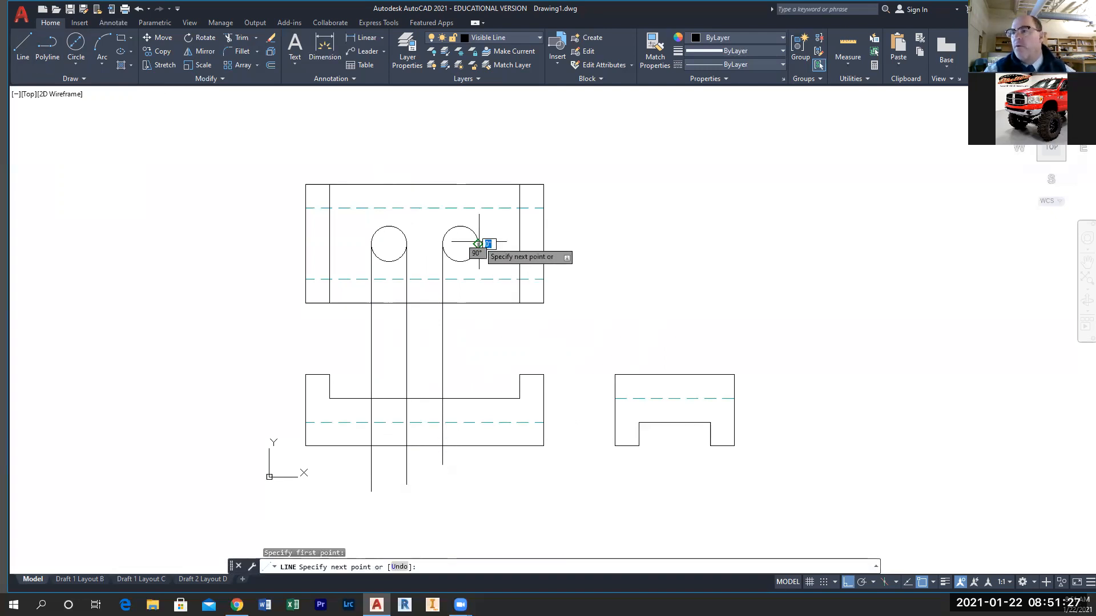
click(479, 476)
key(Escape)
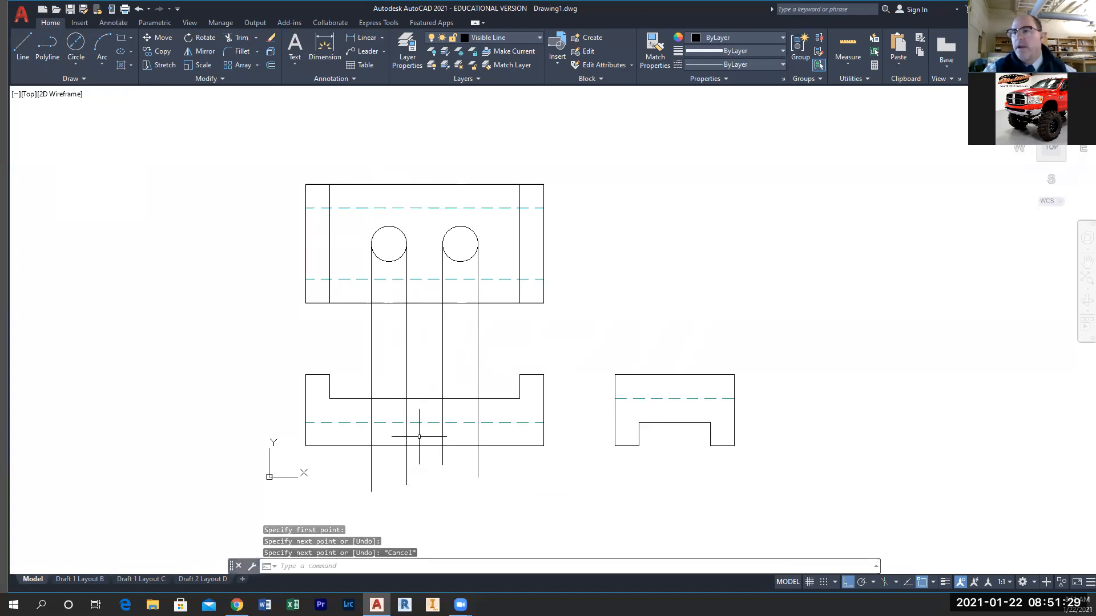
- Trim the four projection lines between the views and below the hidden line inside the front view, keeping the segments under the recess
click(236, 37)
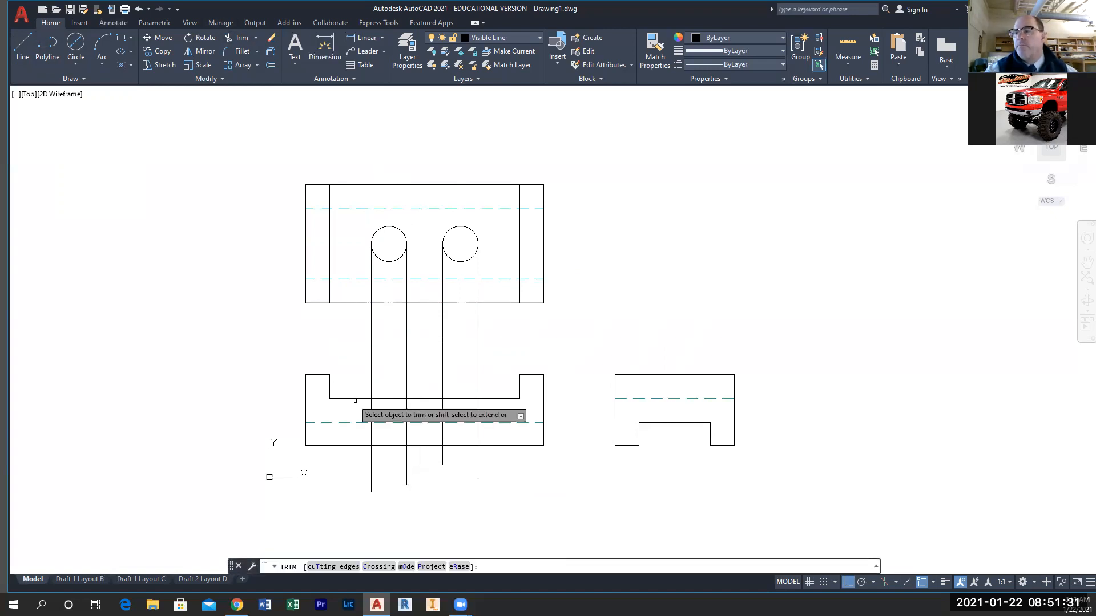
click(371, 394)
click(371, 433)
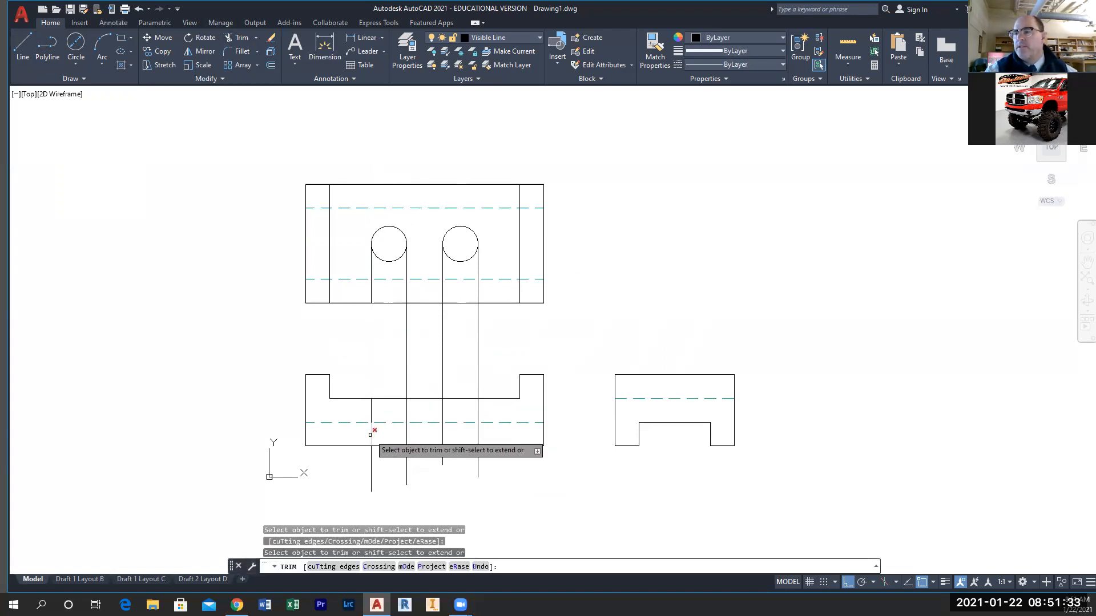
click(406, 378)
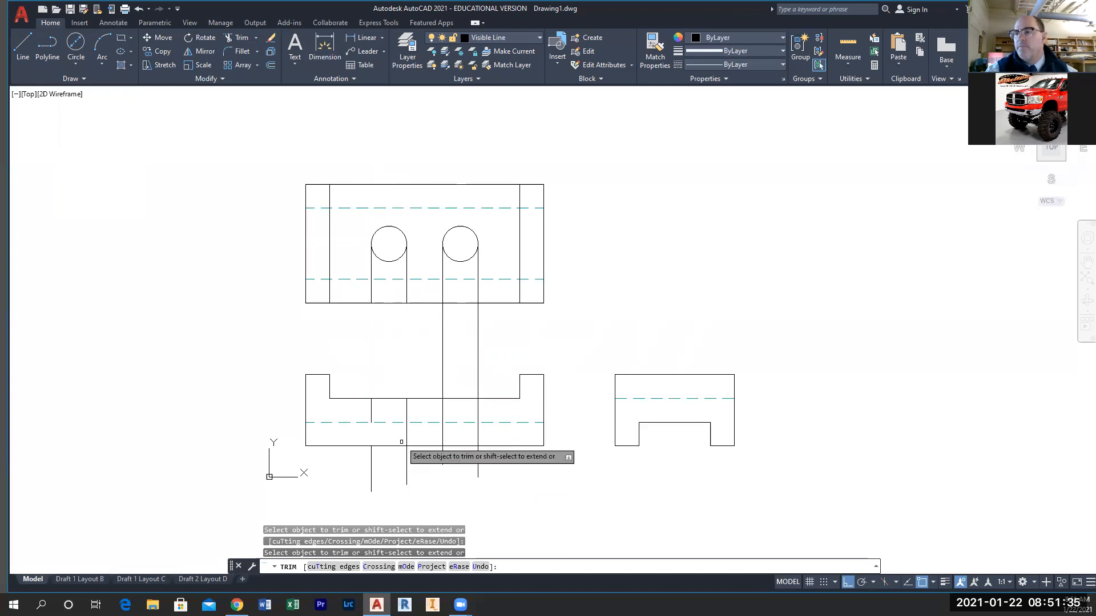
click(445, 385)
click(443, 437)
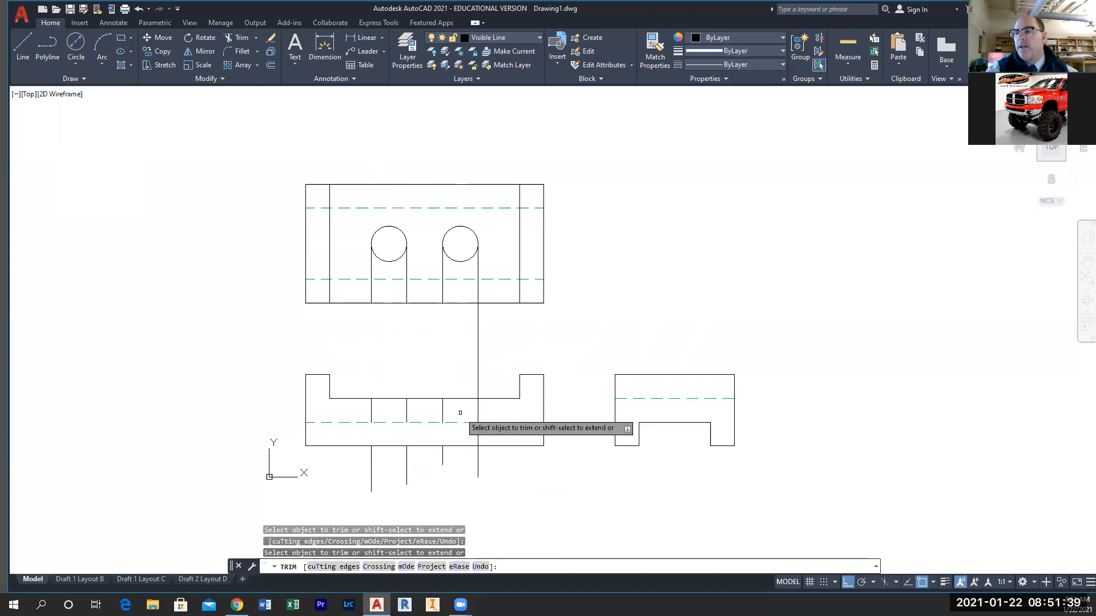
click(477, 432)
key(Escape)
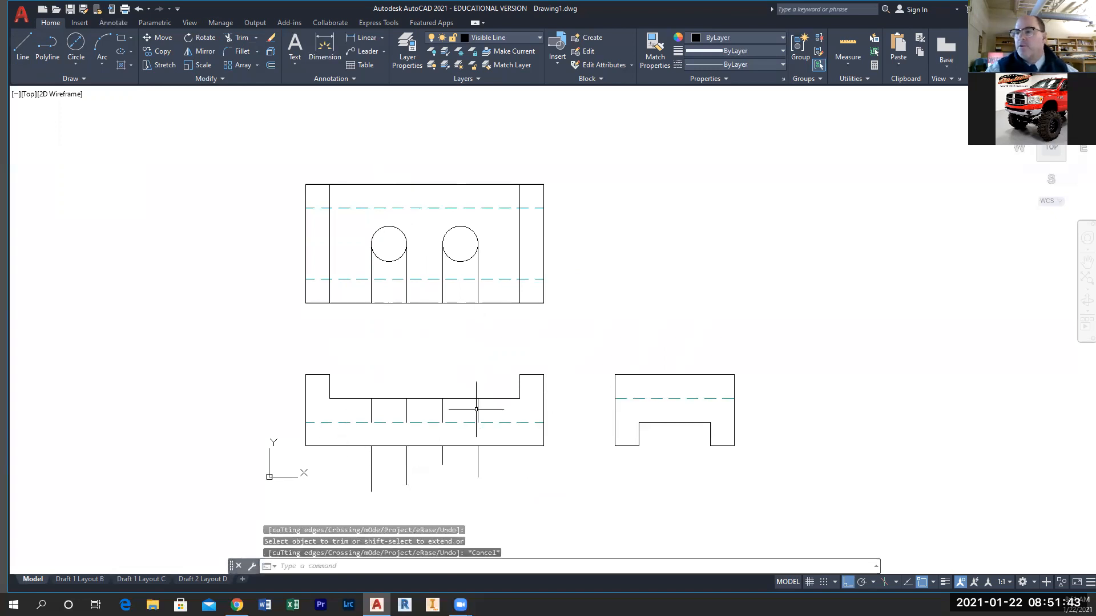
- Move the four short vertical hole-edge lines in the front view to the Hidden Line layer
click(495, 410)
click(356, 407)
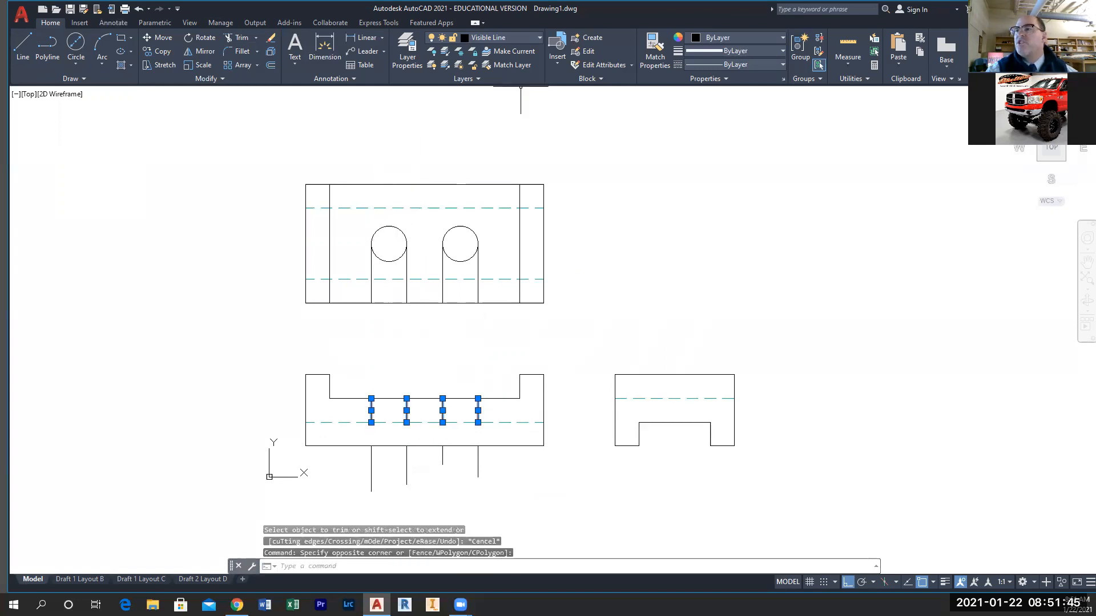
click(503, 37)
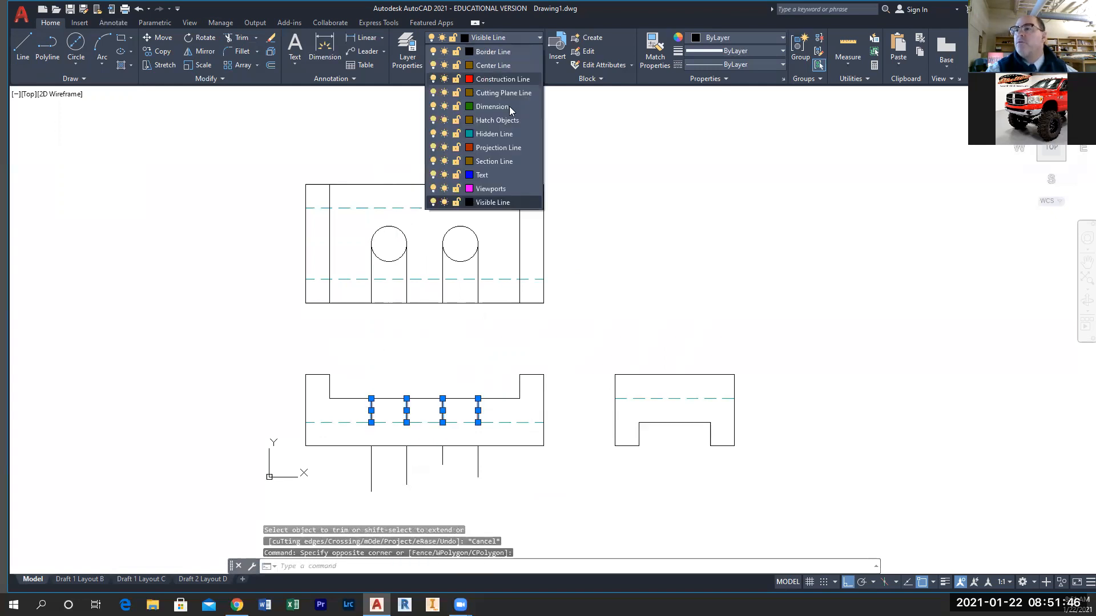
click(499, 134)
key(Escape)
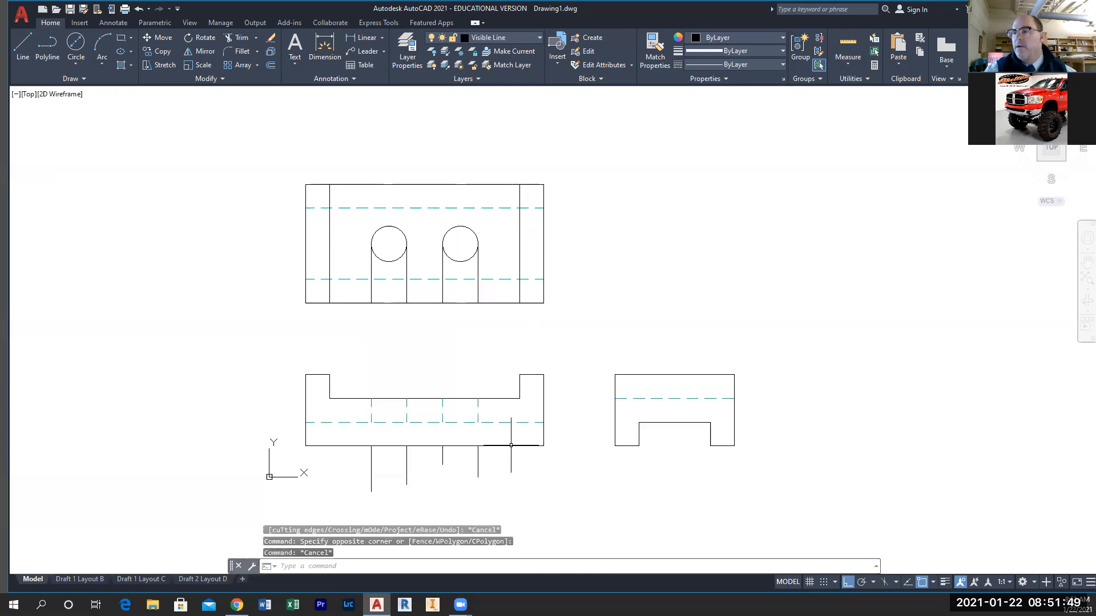
- Delete the leftover projection line pieces below the front view and under the circles in the top view
click(512, 443)
click(354, 486)
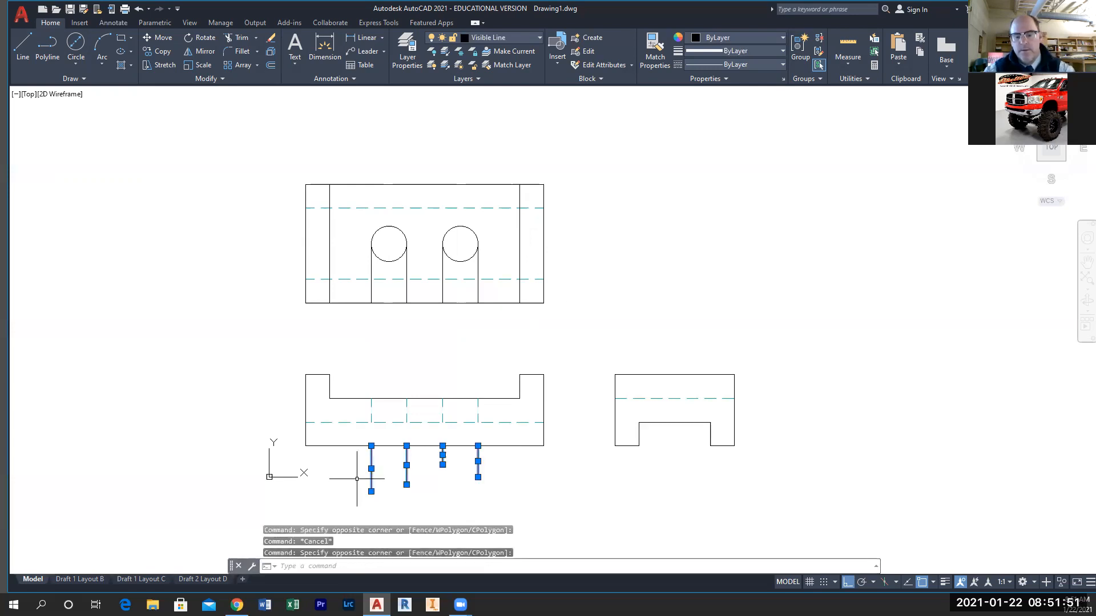
key(Delete)
click(485, 268)
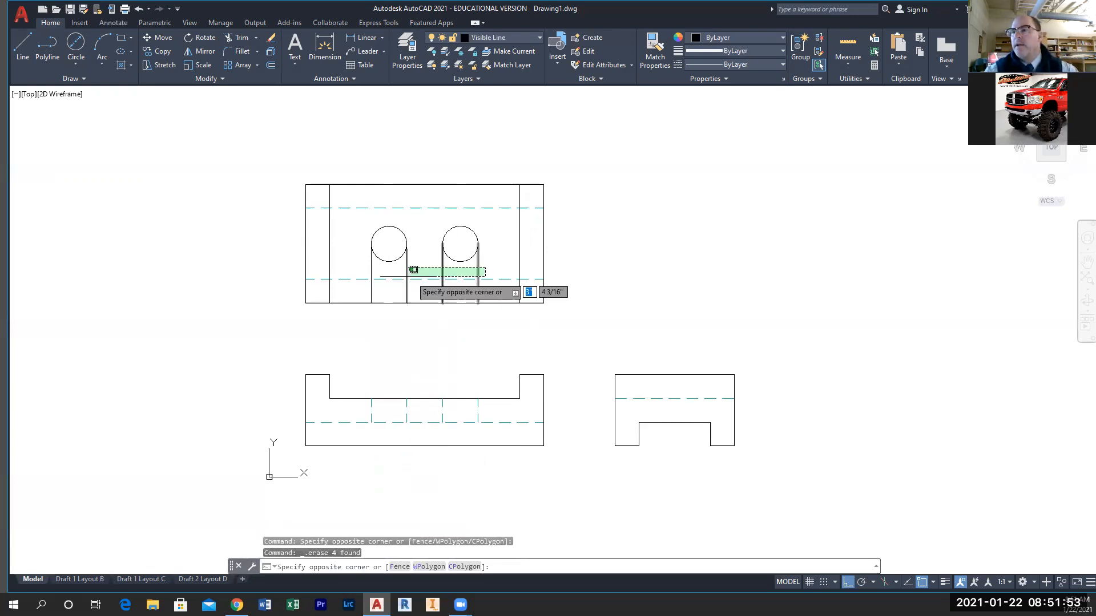
click(362, 270)
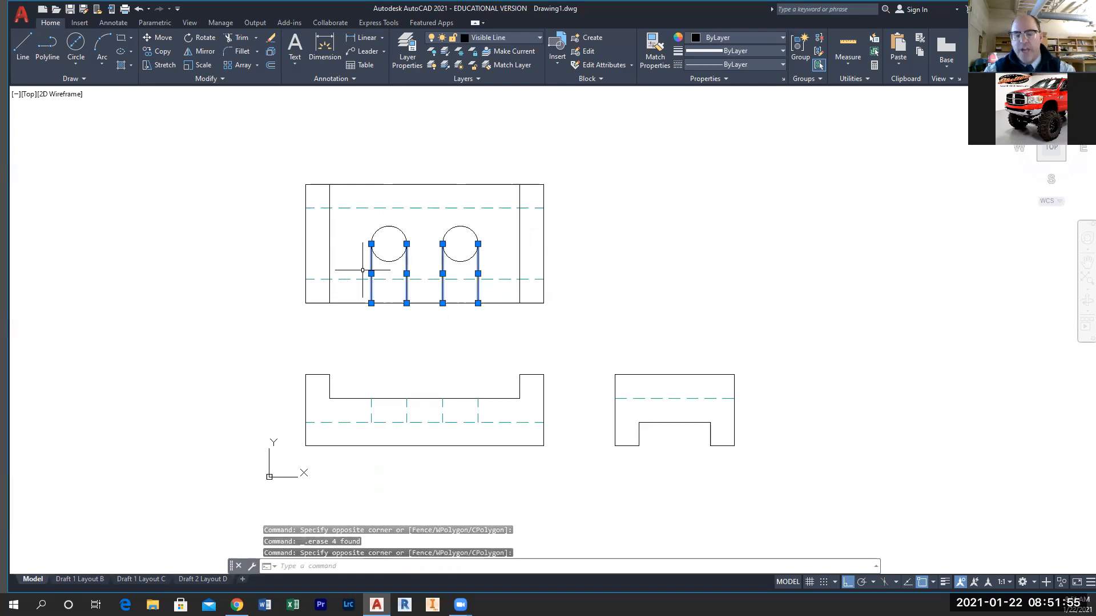
key(Delete)
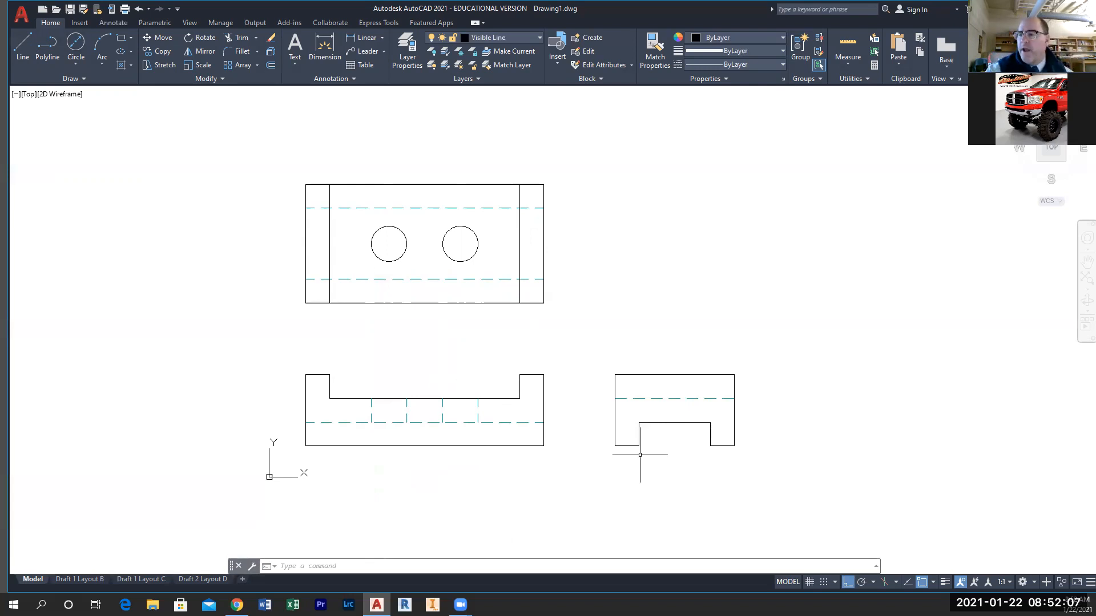
- Draw a vertical line in the side view from the top edge's midpoint down to the midpoint of the notch's upper edge
click(26, 43)
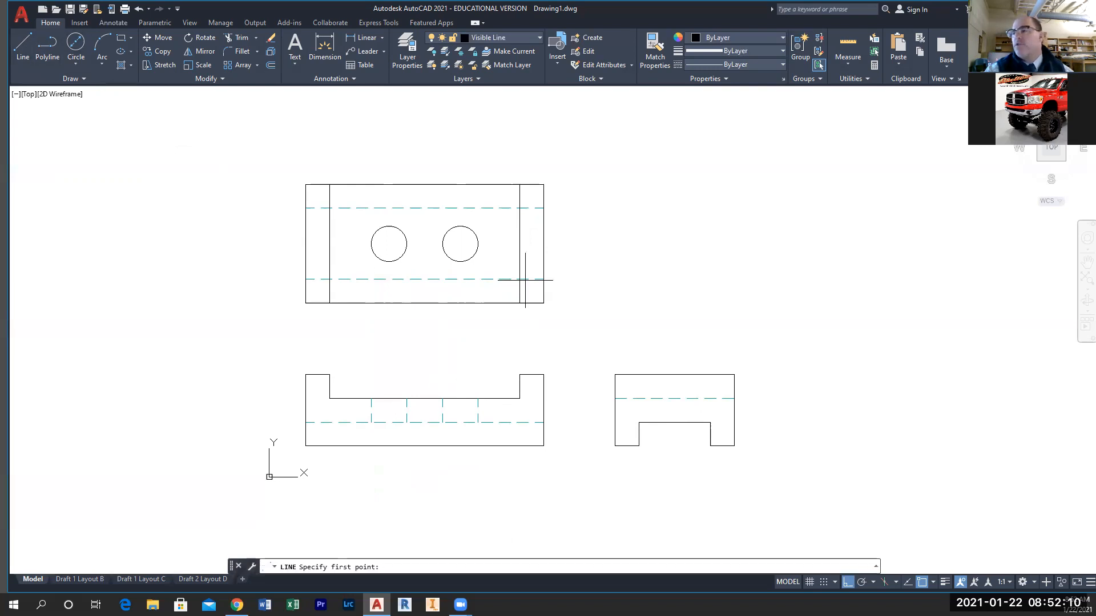
click(674, 375)
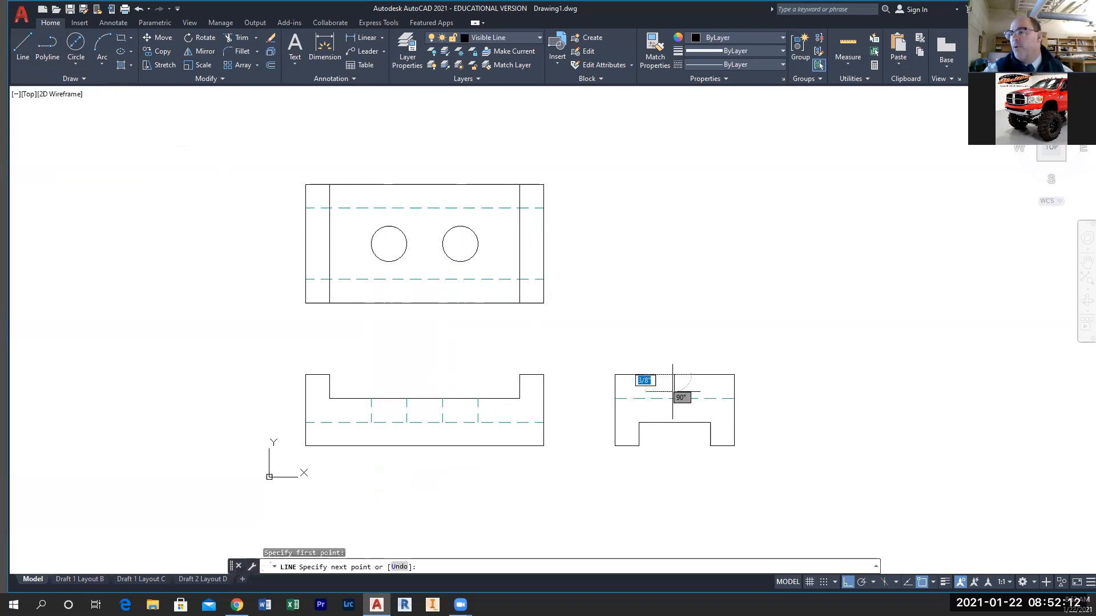
click(674, 422)
key(Escape)
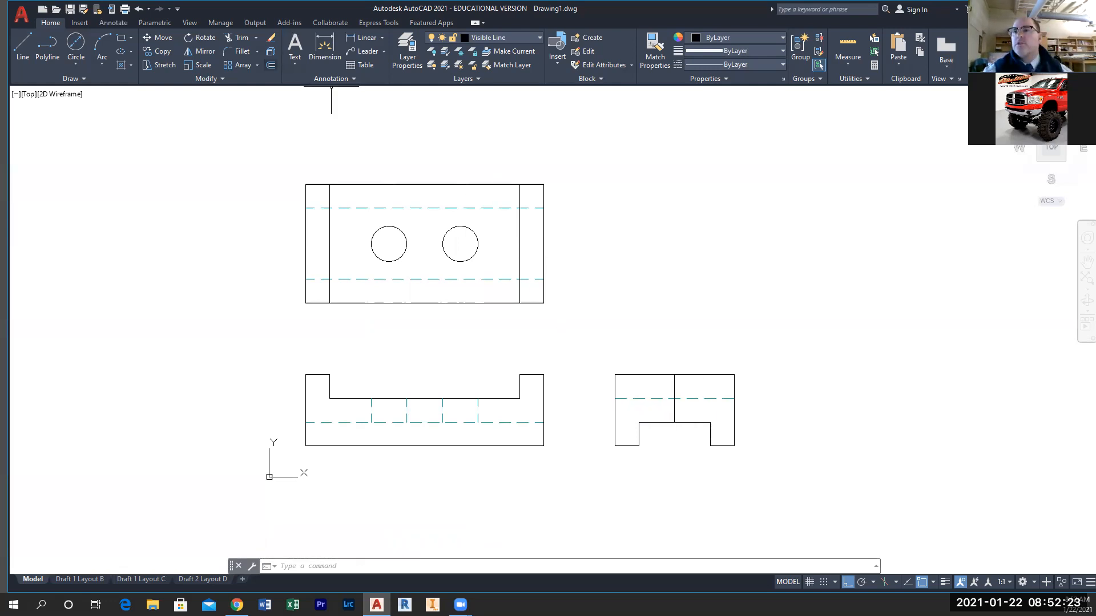
- Offset the side view's vertical centre line 3/8 inch to both sides
text(o)
key(Return)
text(3)
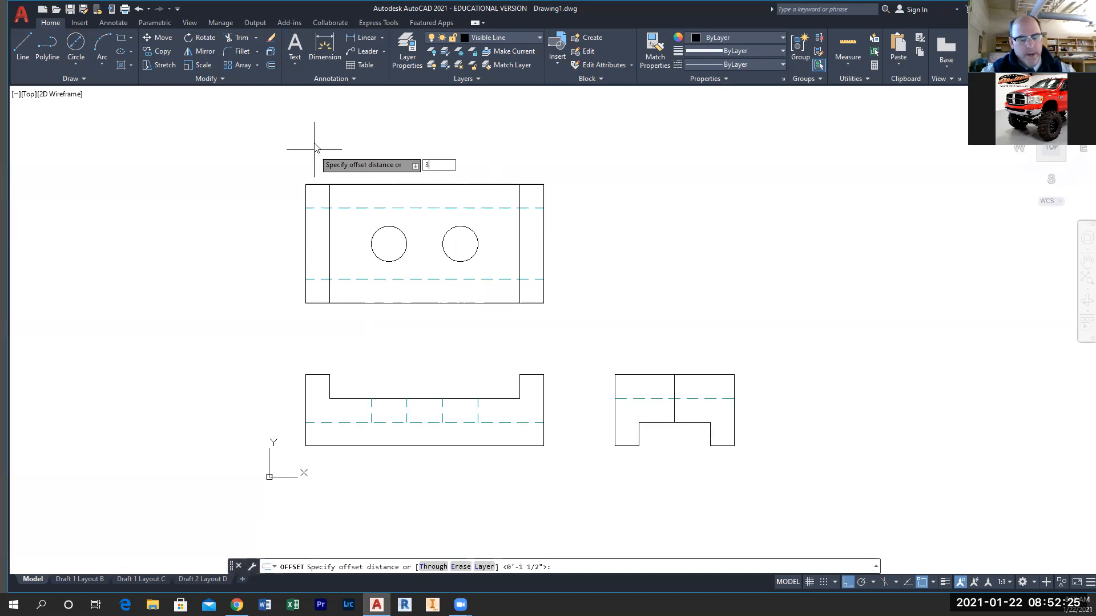
text(/8)
key(Return)
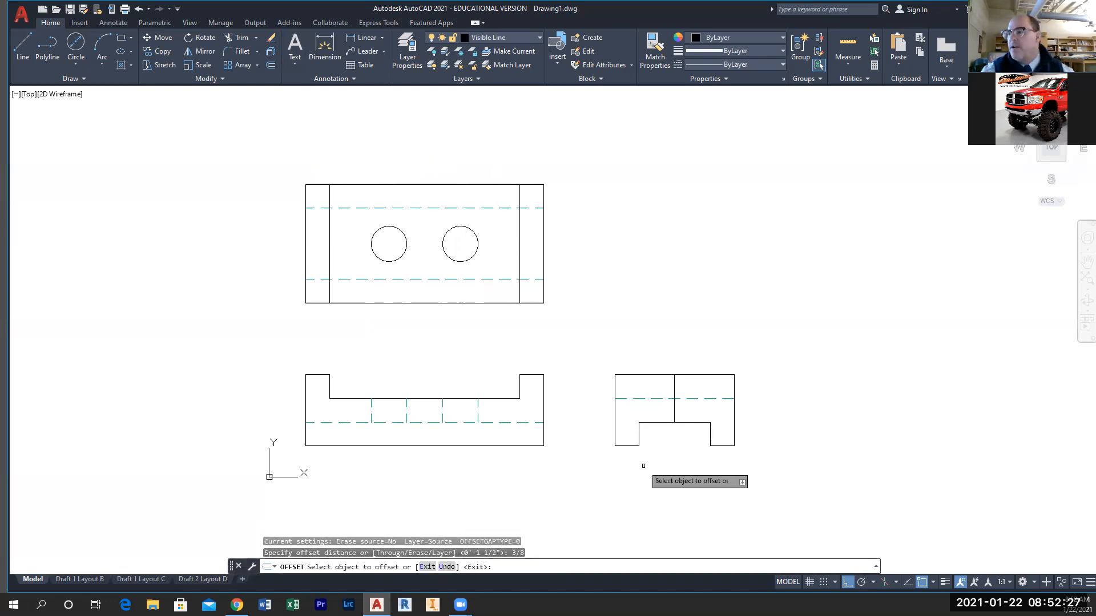
click(674, 412)
click(679, 410)
click(675, 413)
click(651, 417)
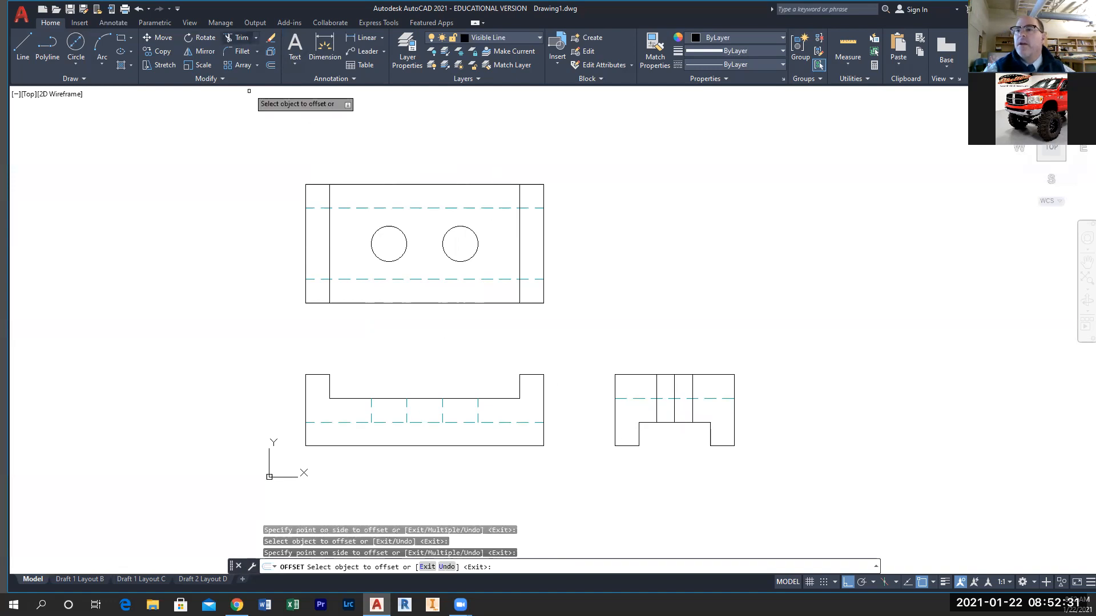
- Try trimming the side view's horizontal hidden line between the centre line and an offset line, and undo the trim
click(241, 38)
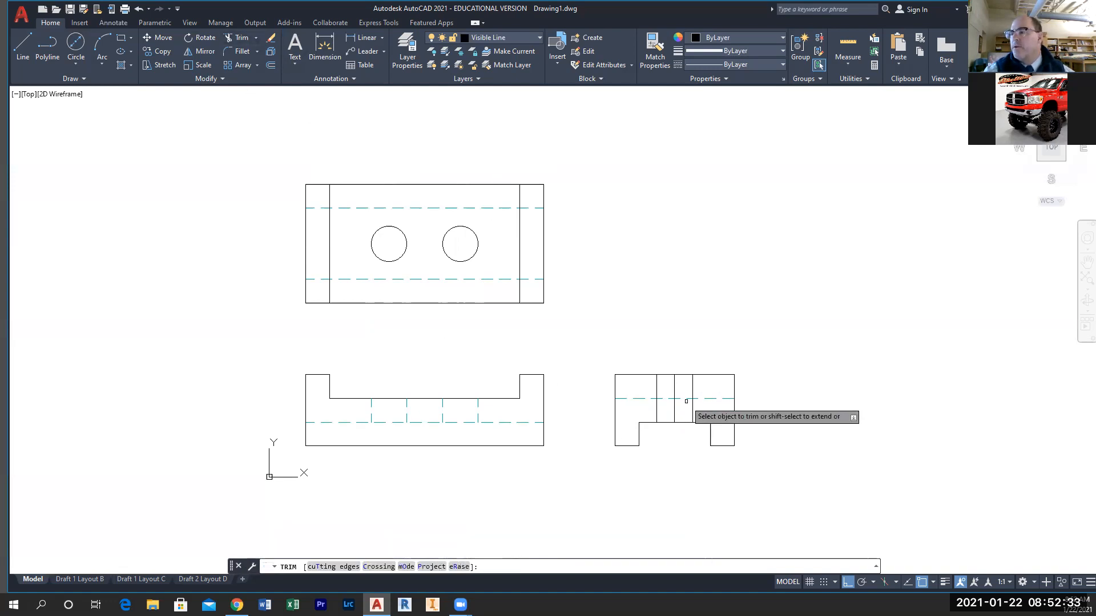
click(687, 399)
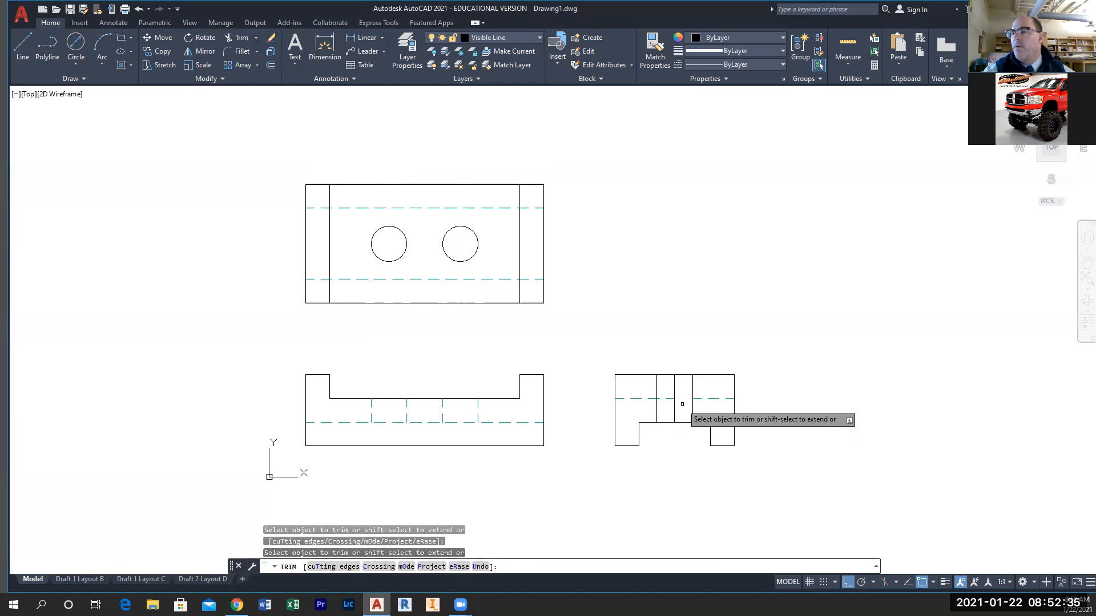
click(139, 9)
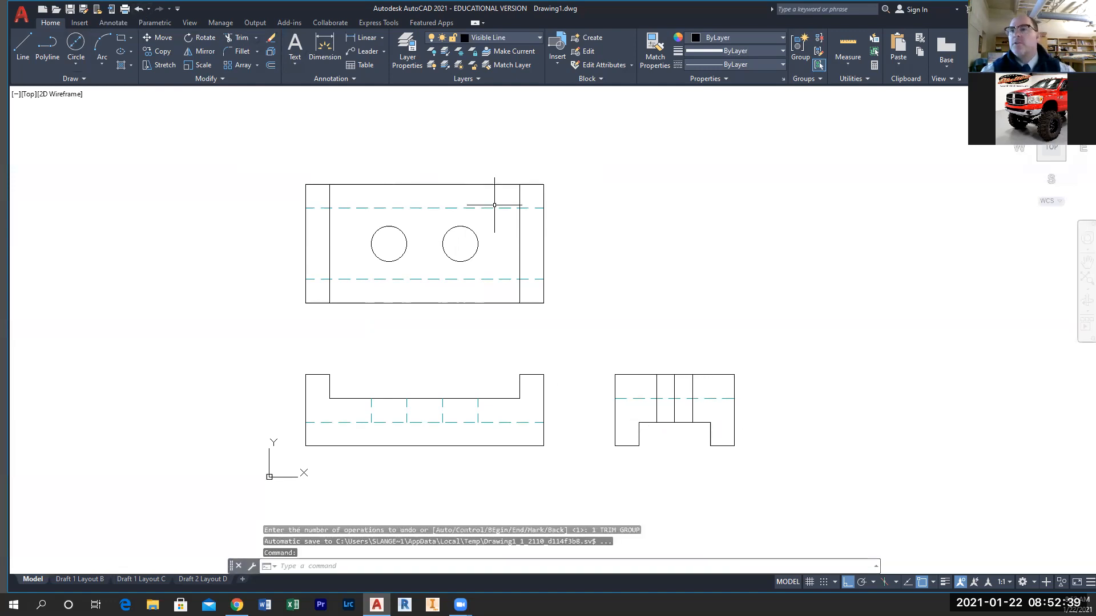
- Trim the side view's two offset vertical lines above the horizontal hidden line and delete the centre line between them
click(241, 38)
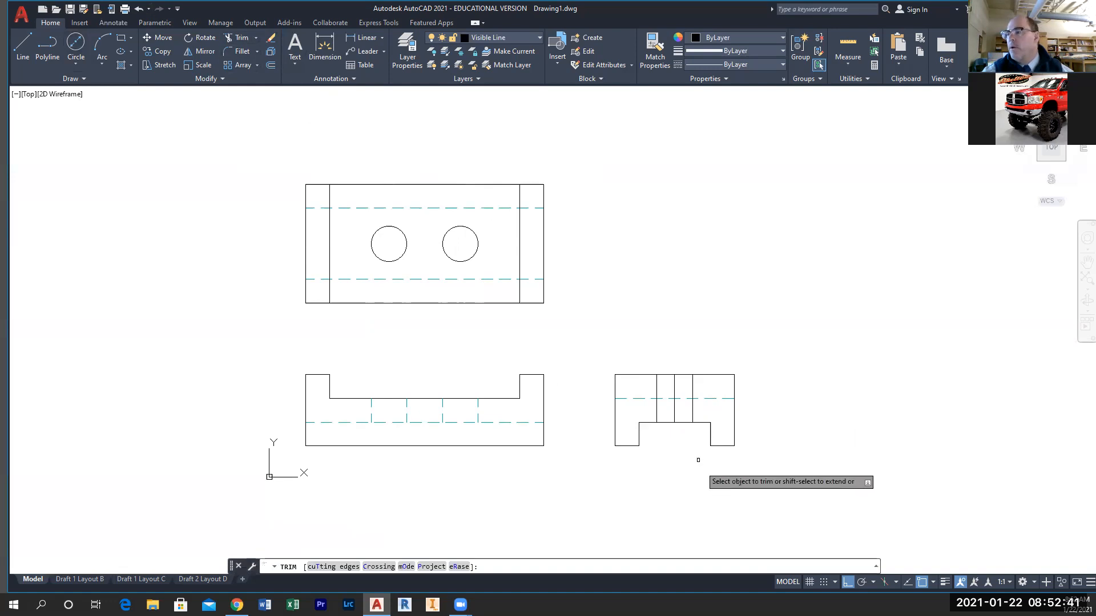
drag(694, 392, 685, 392)
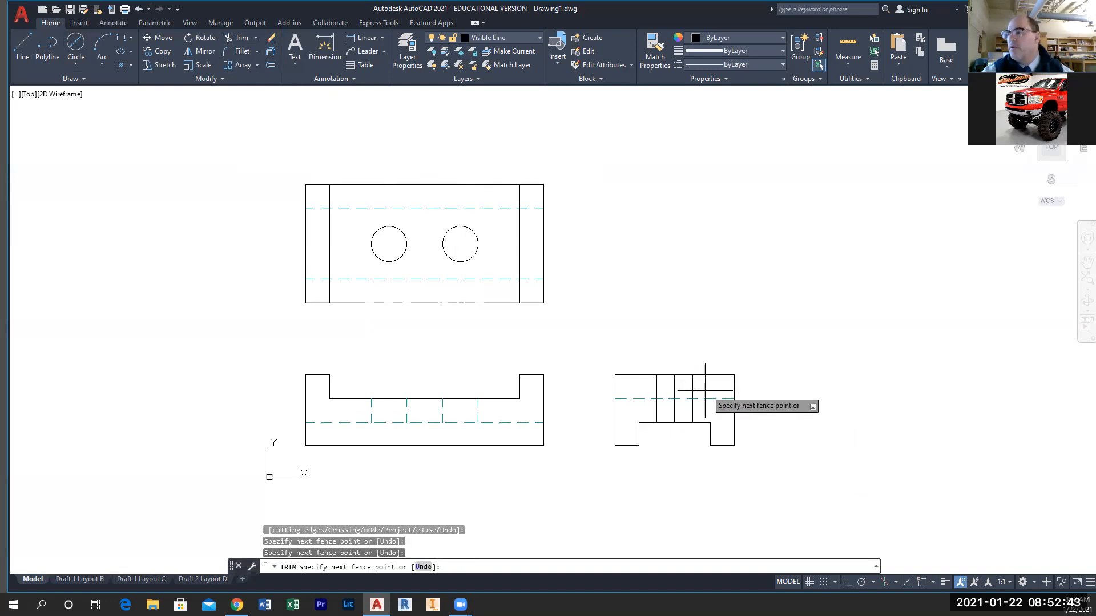
click(656, 385)
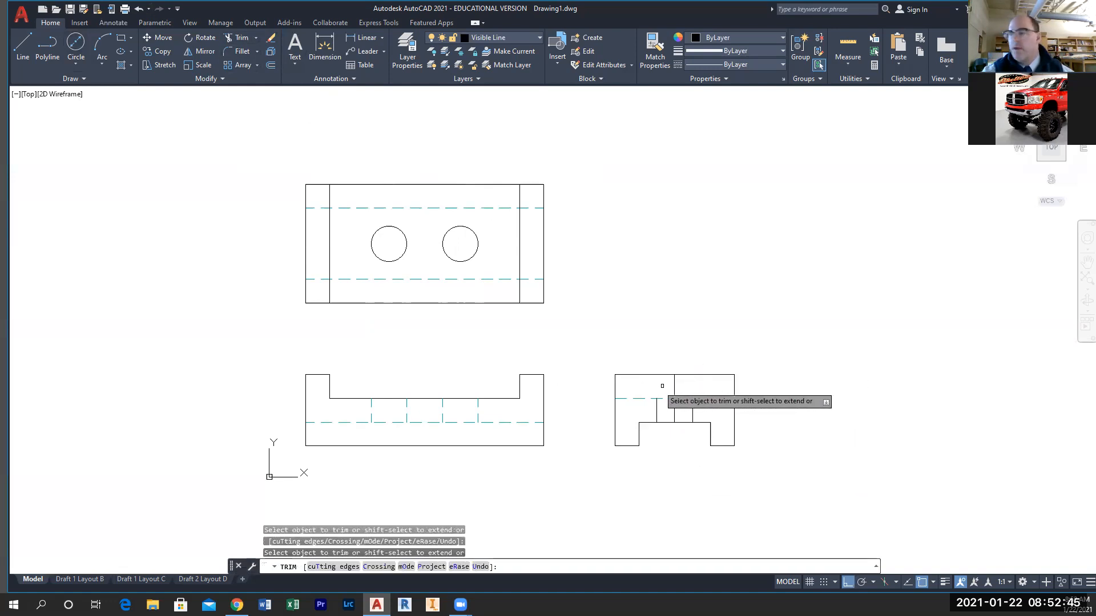
key(Escape)
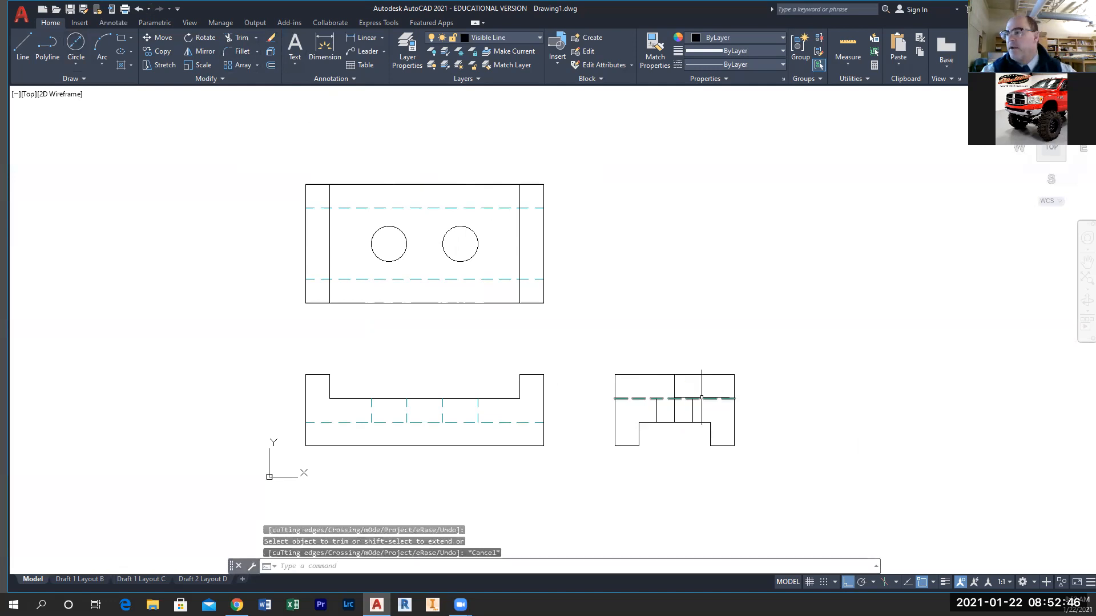
click(675, 388)
key(Delete)
- Move the two short vertical hole-edge lines in the side view to the Hidden Line layer
click(709, 427)
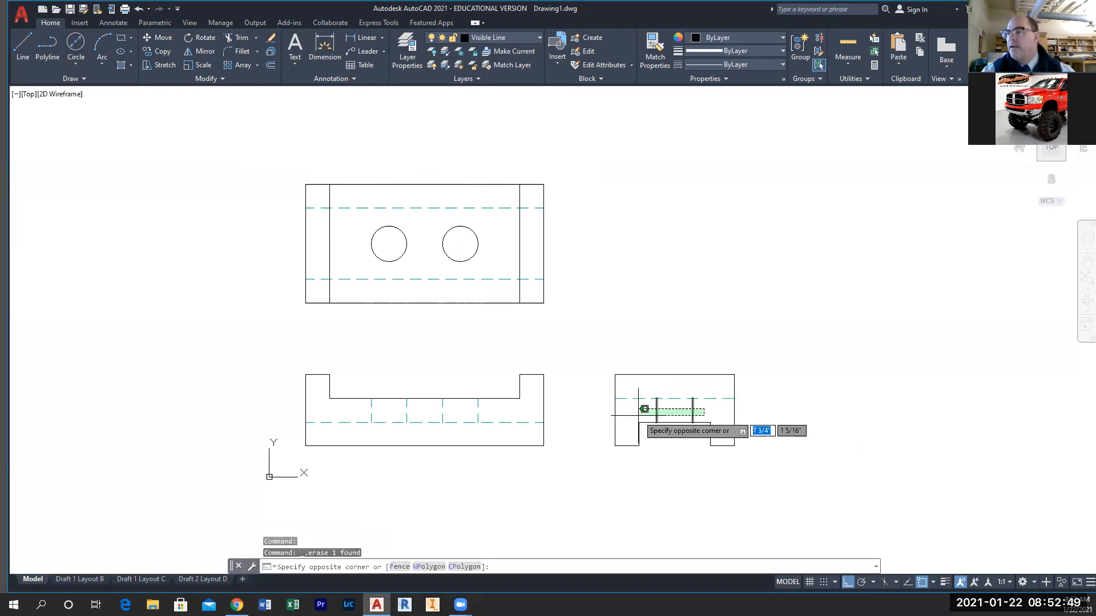
click(642, 392)
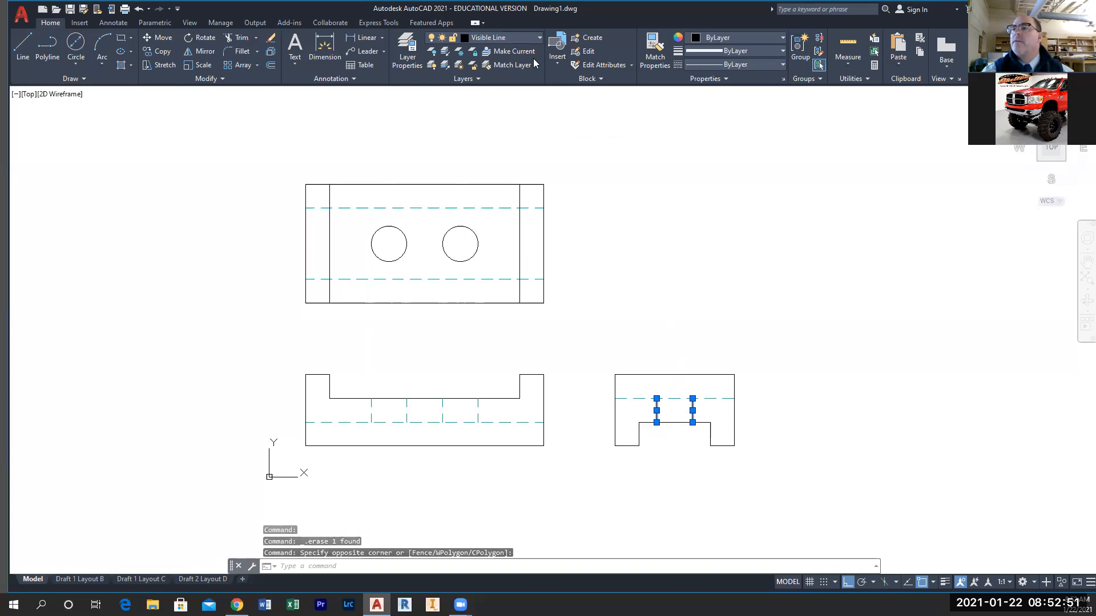
click(502, 37)
click(505, 137)
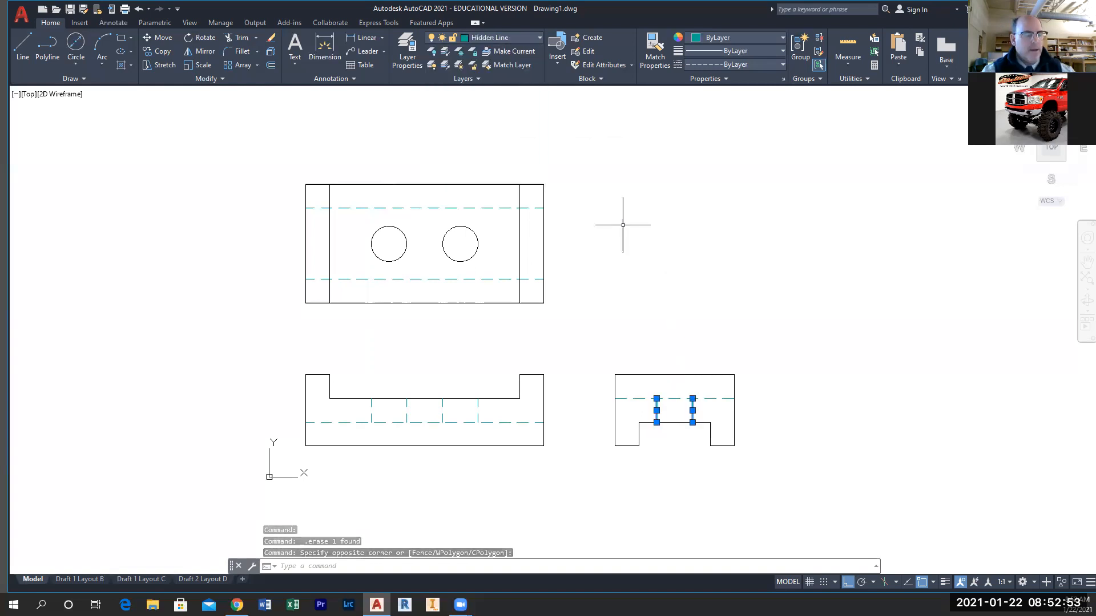
key(Escape)
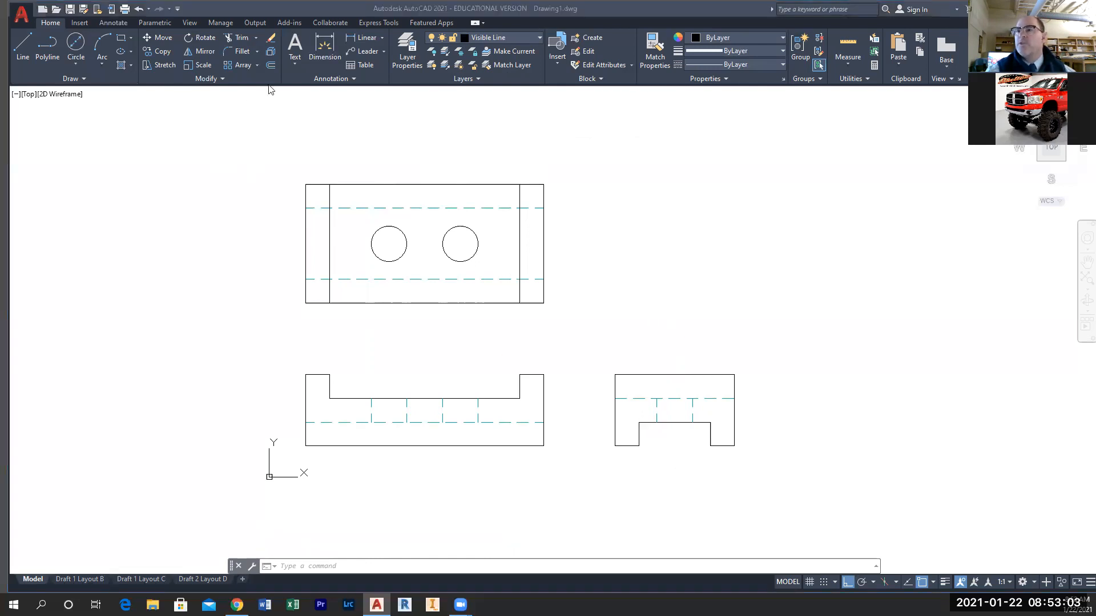
- Add center marks to both circles in the top view
click(113, 22)
click(392, 52)
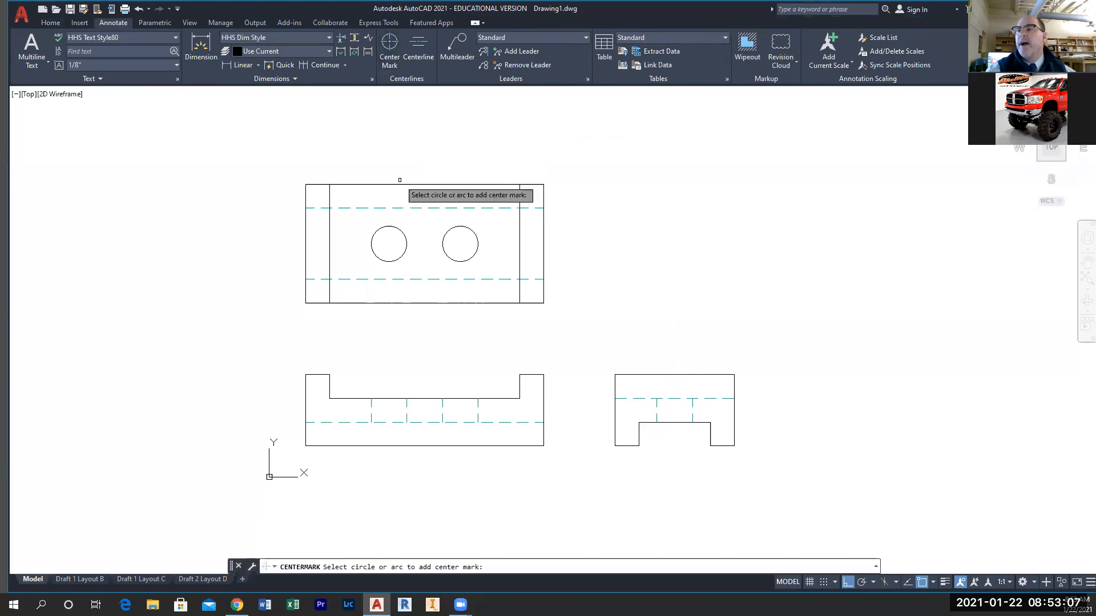
click(399, 229)
click(465, 228)
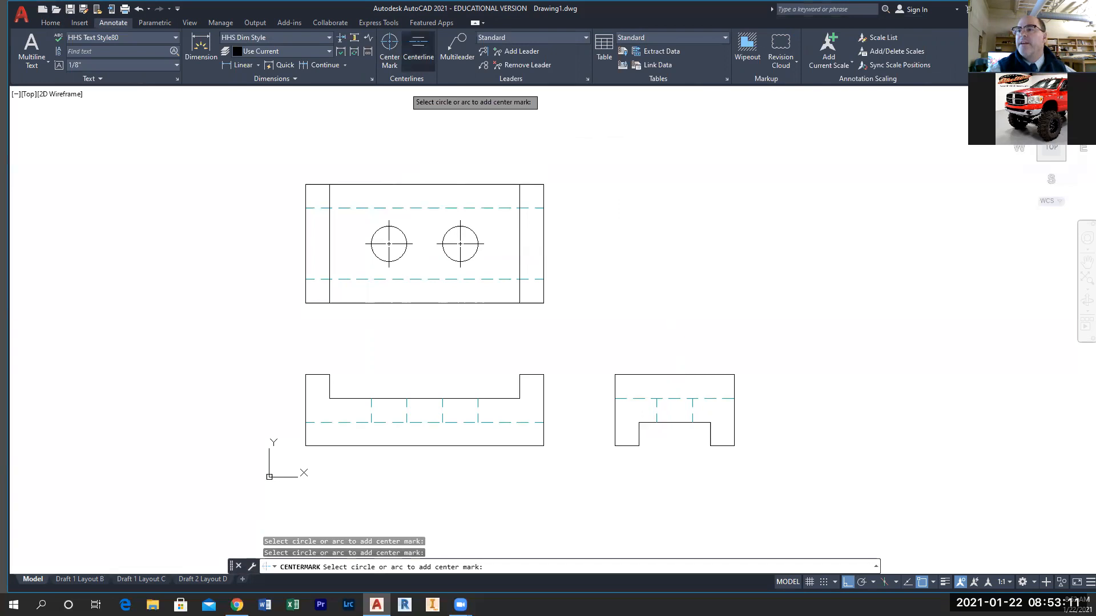
- Add a centerline between each pair of hidden hole-edge lines in the front view
click(419, 51)
click(372, 404)
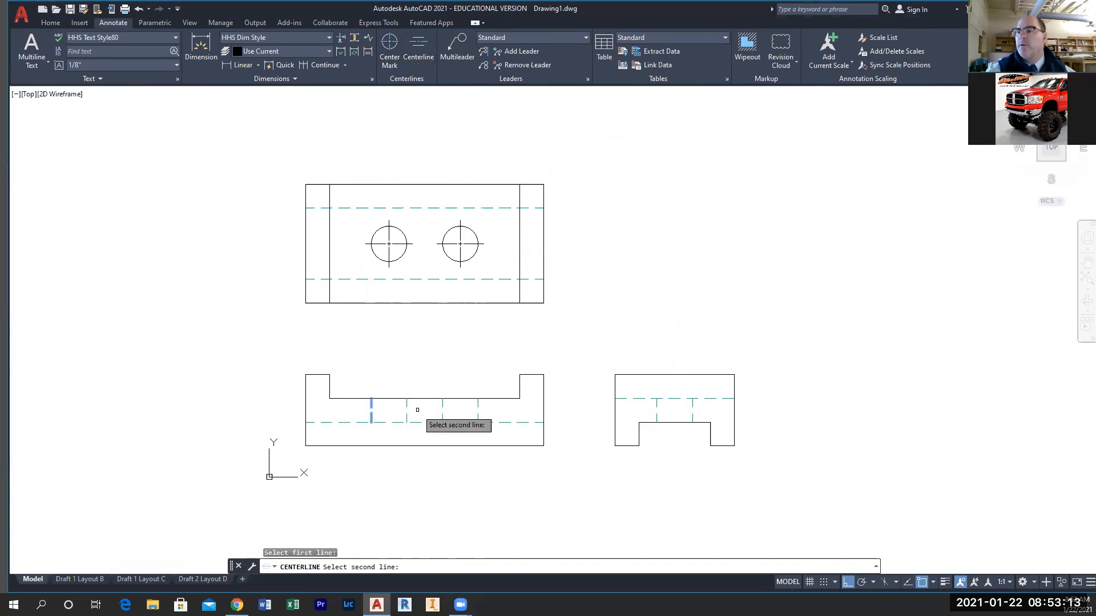
click(406, 404)
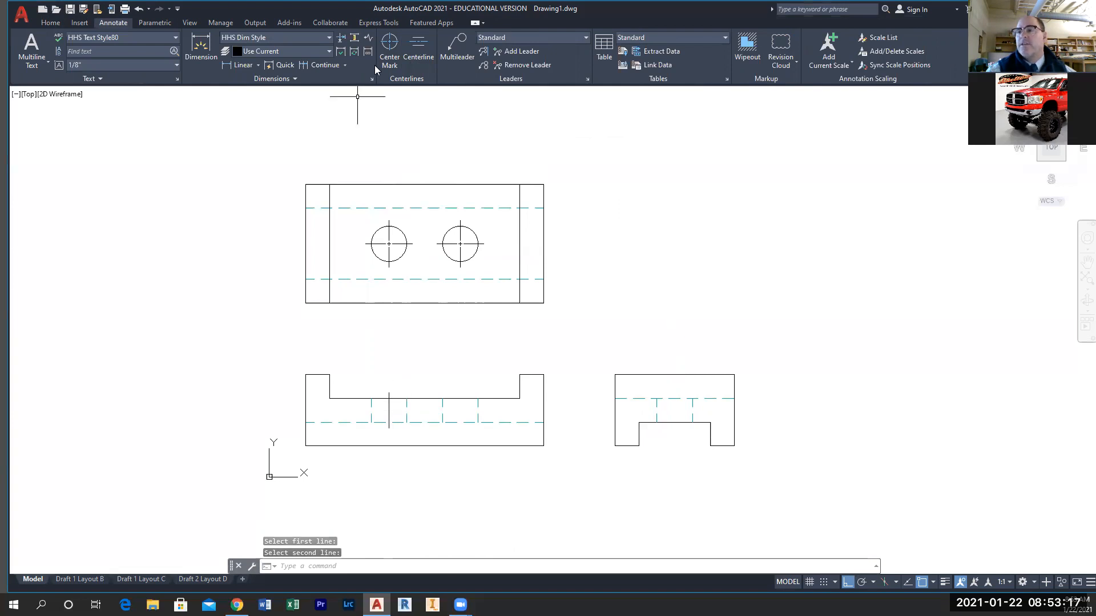
click(419, 52)
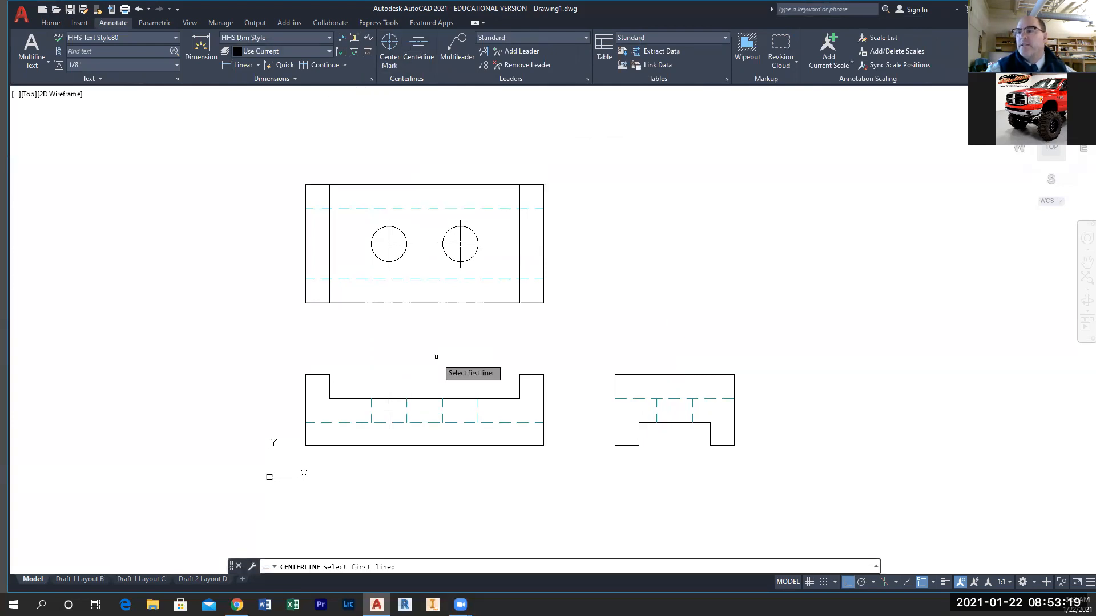
click(443, 404)
click(477, 405)
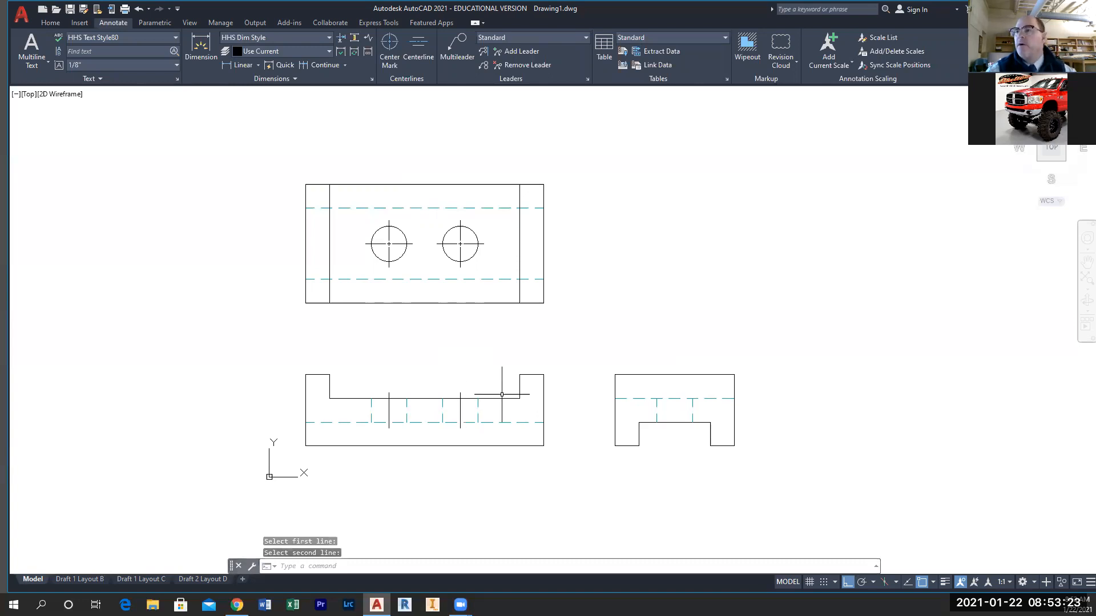
- Add a centerline between the two hidden hole-edge lines in the side view
click(418, 52)
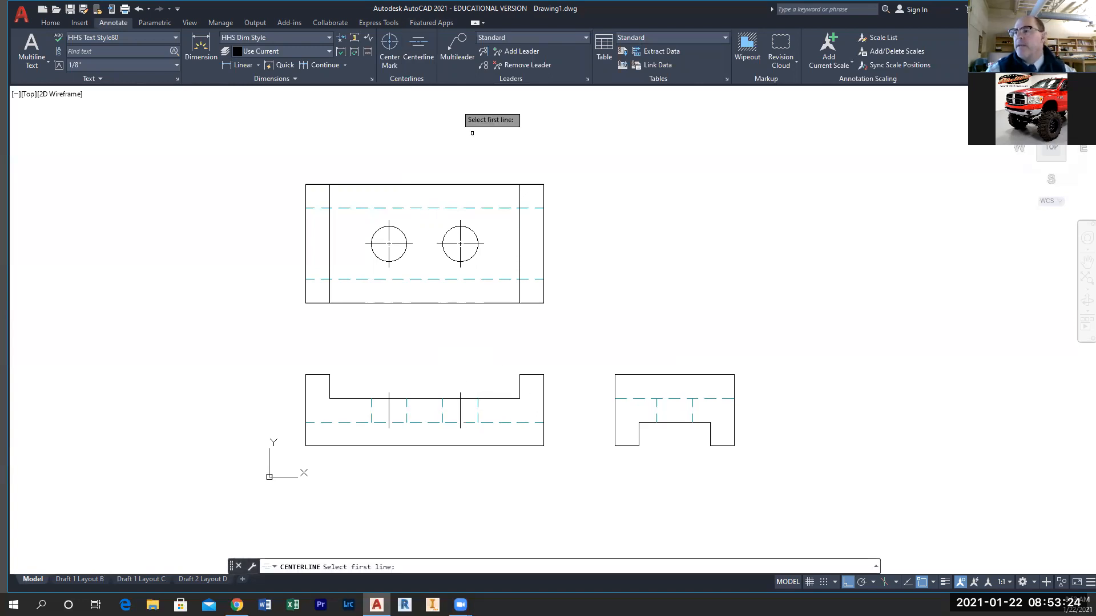
click(658, 406)
click(692, 406)
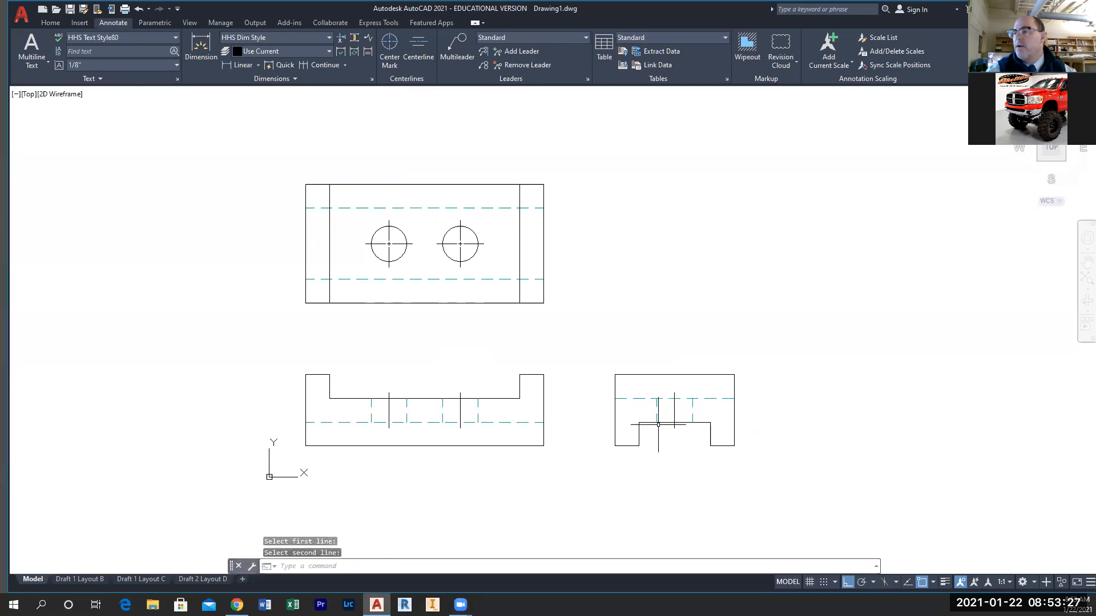
key(Escape)
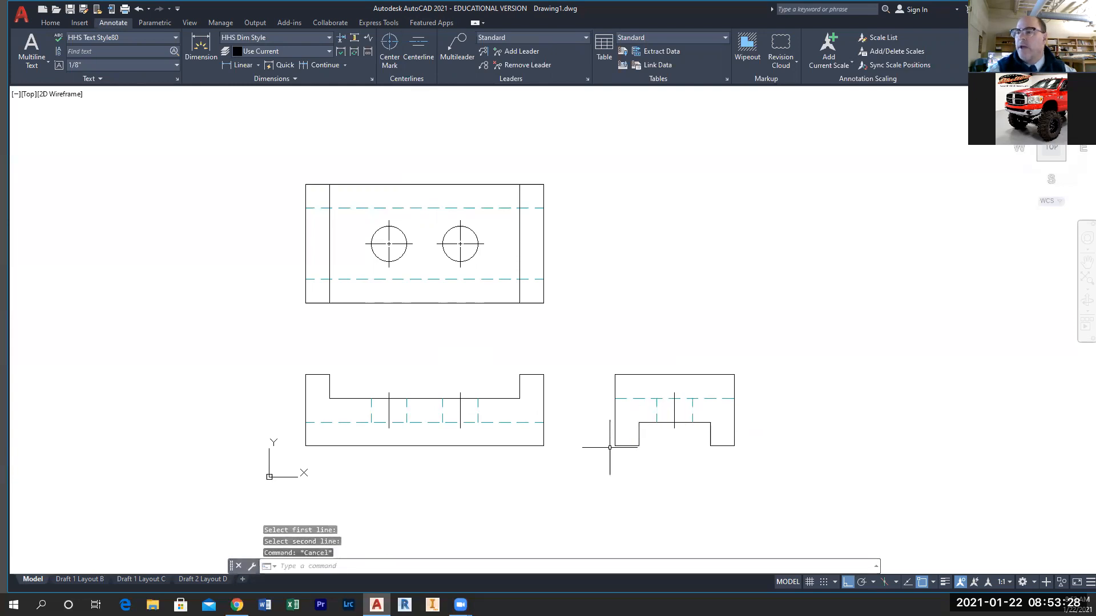
- Set the linetype scale of the three centerlines in the front and side views to 0.5
click(388, 409)
click(461, 409)
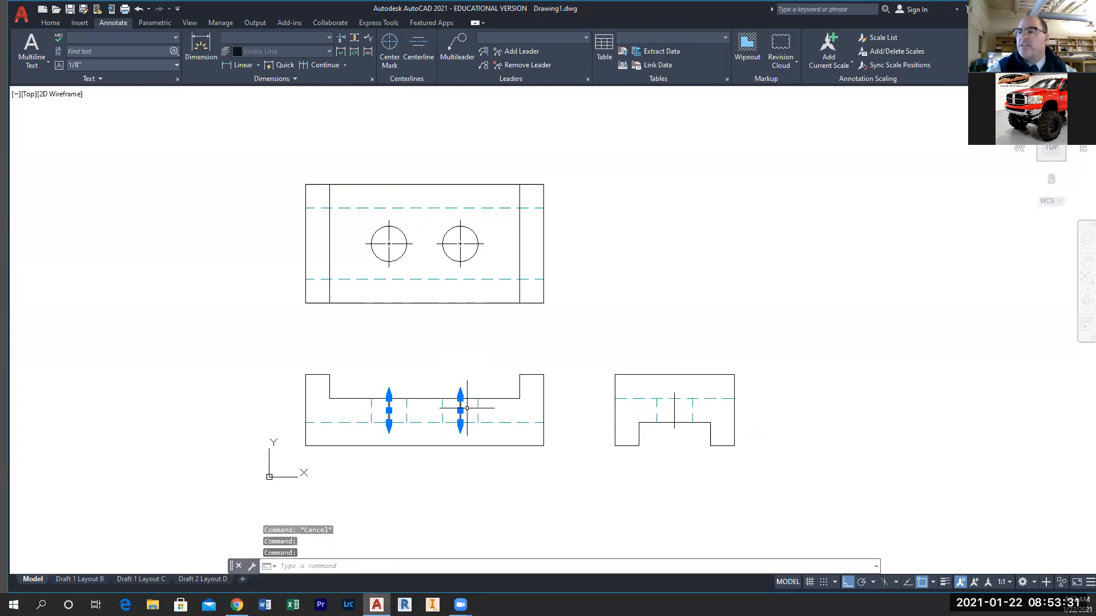
click(675, 407)
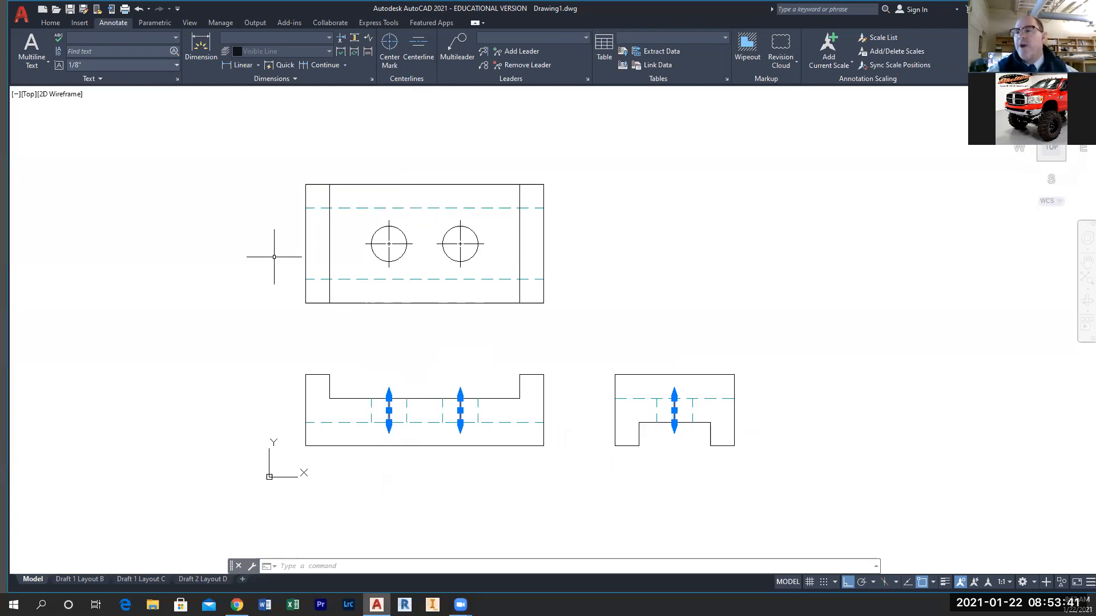
right_click(398, 409)
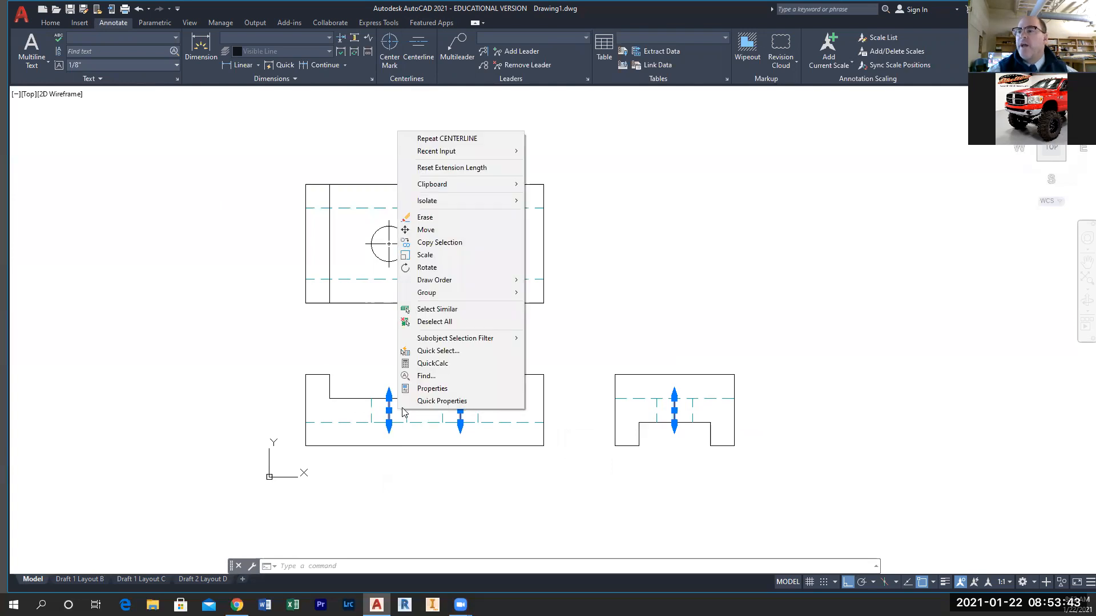
click(432, 389)
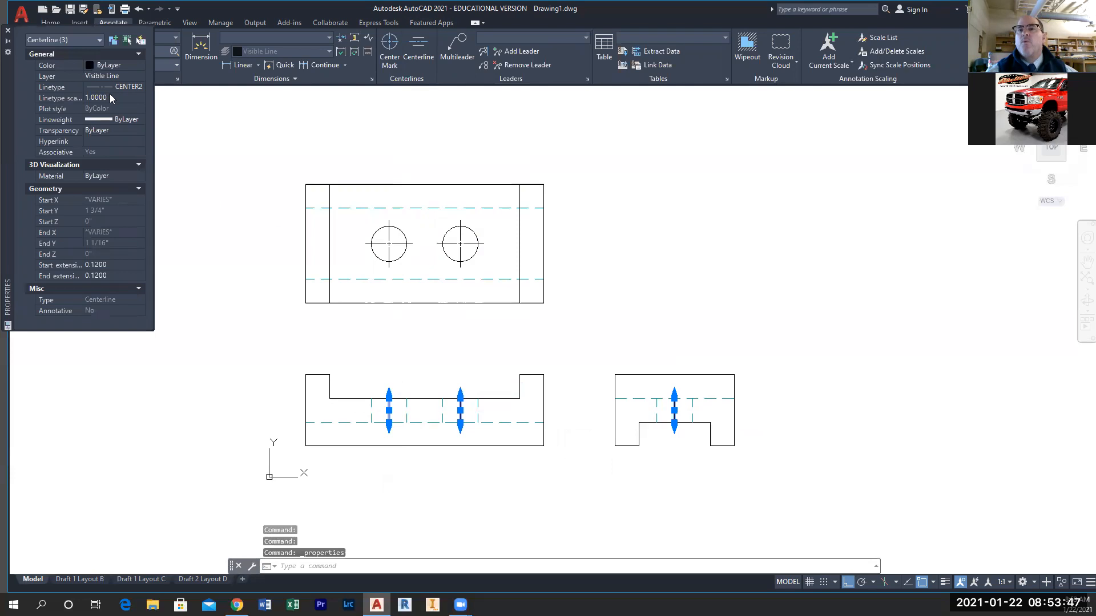
click(108, 97)
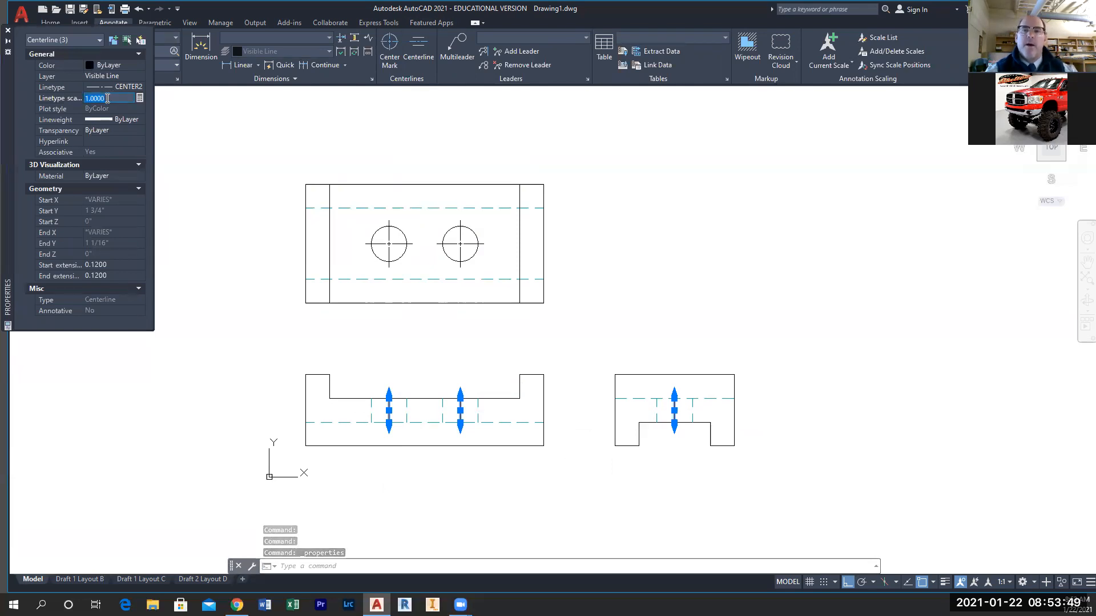
text(.)
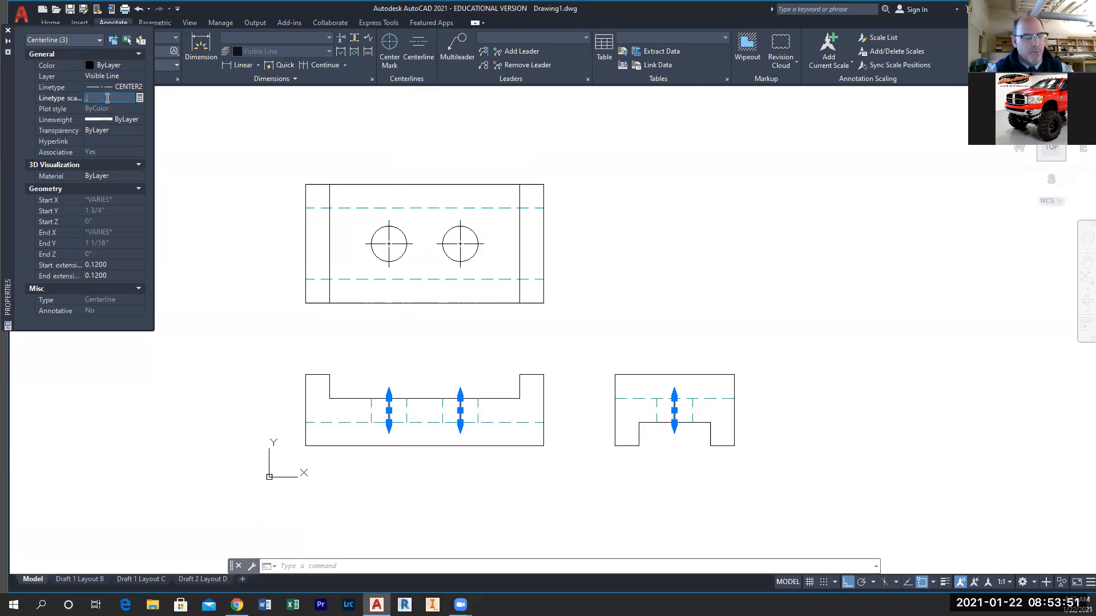
text(5)
key(Return)
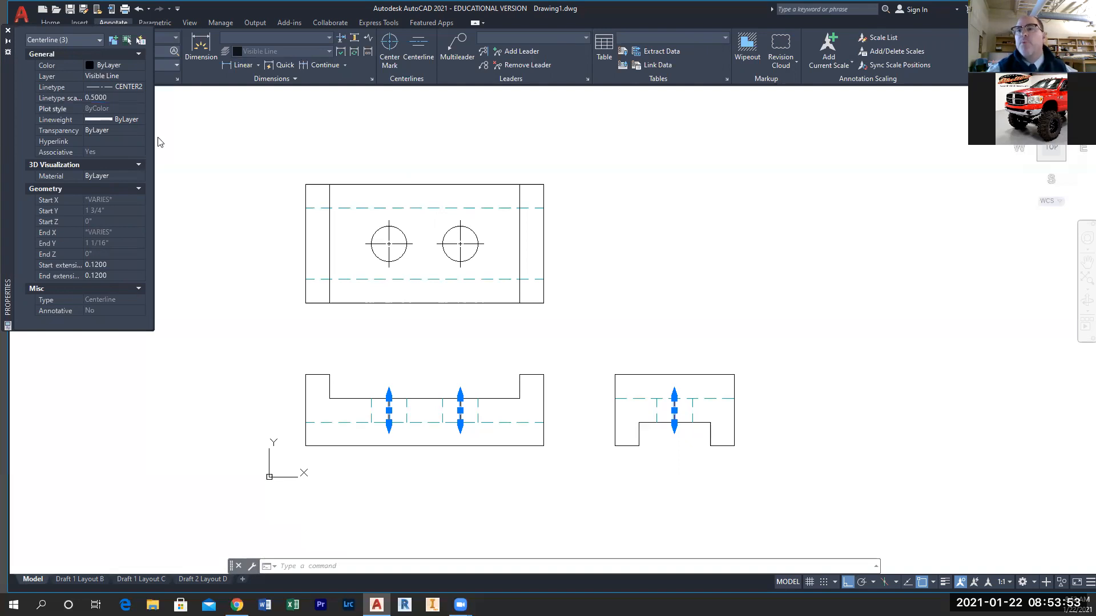
click(188, 163)
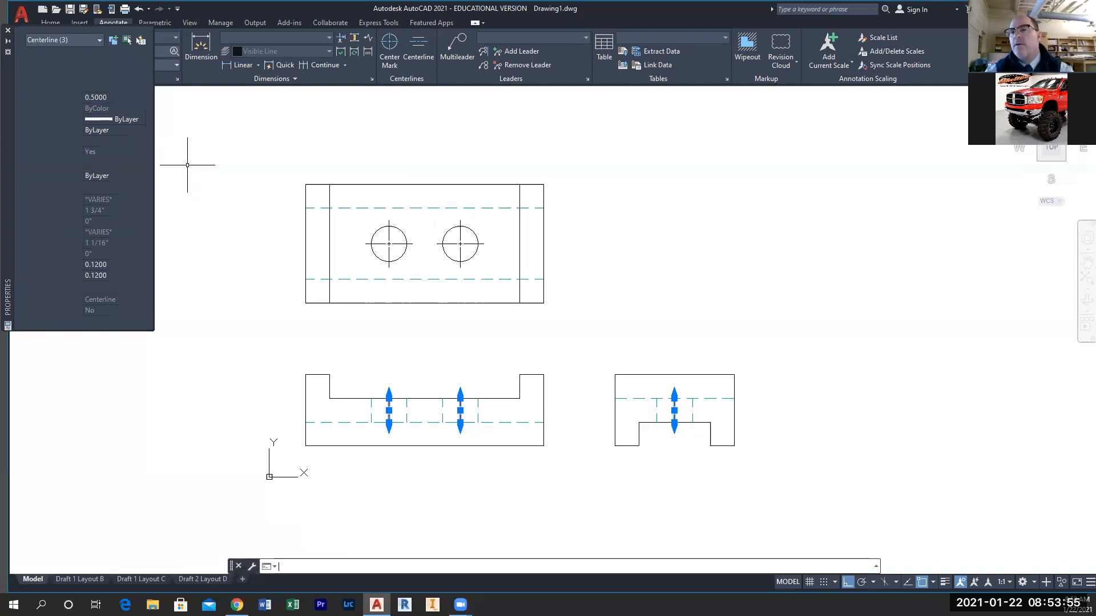
key(Escape)
key(Escape)
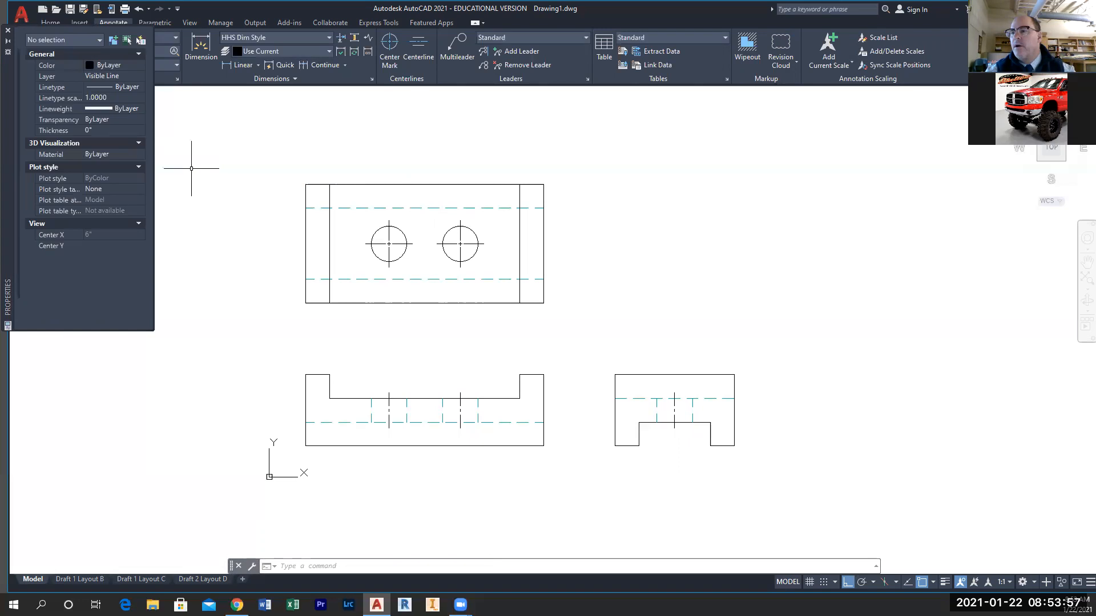
scroll(394, 413, up, 5)
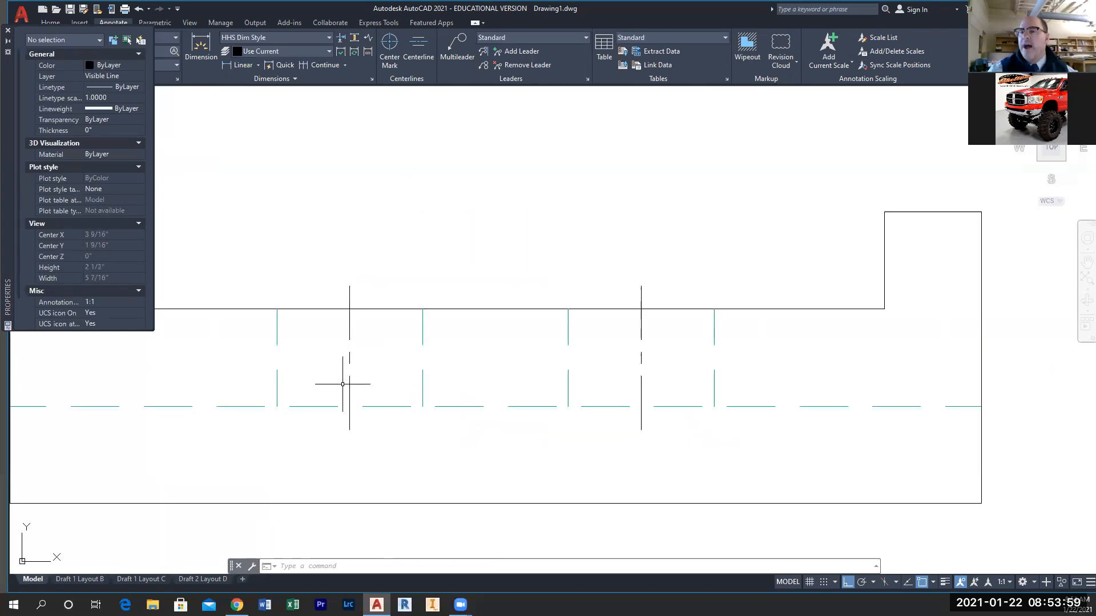
scroll(359, 393, down, 6)
middle_drag(371, 413, 431, 435)
middle_drag(416, 376, 377, 393)
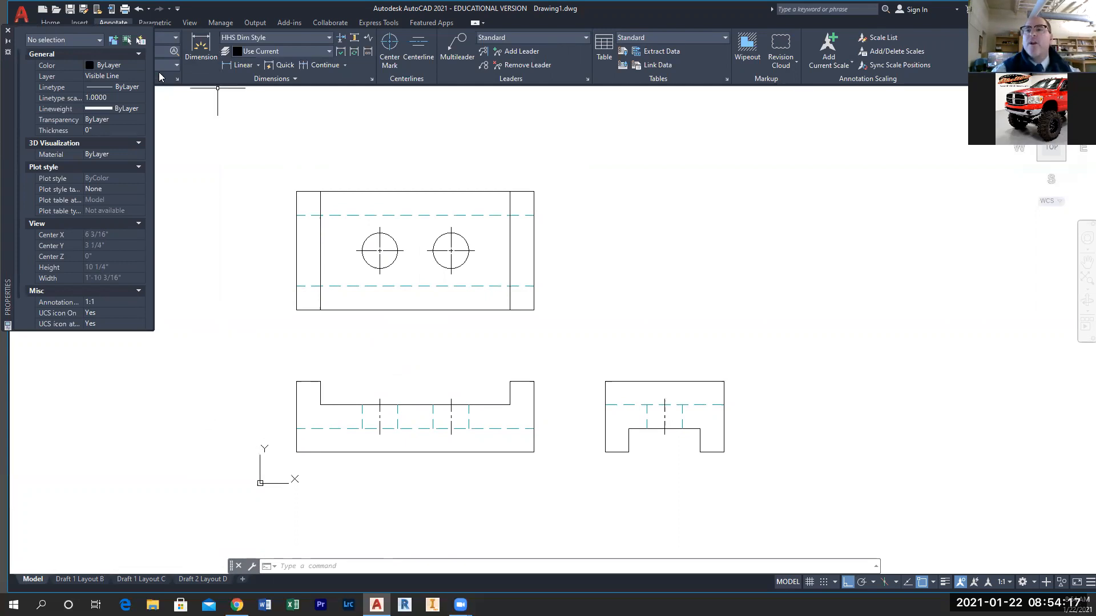
click(236, 64)
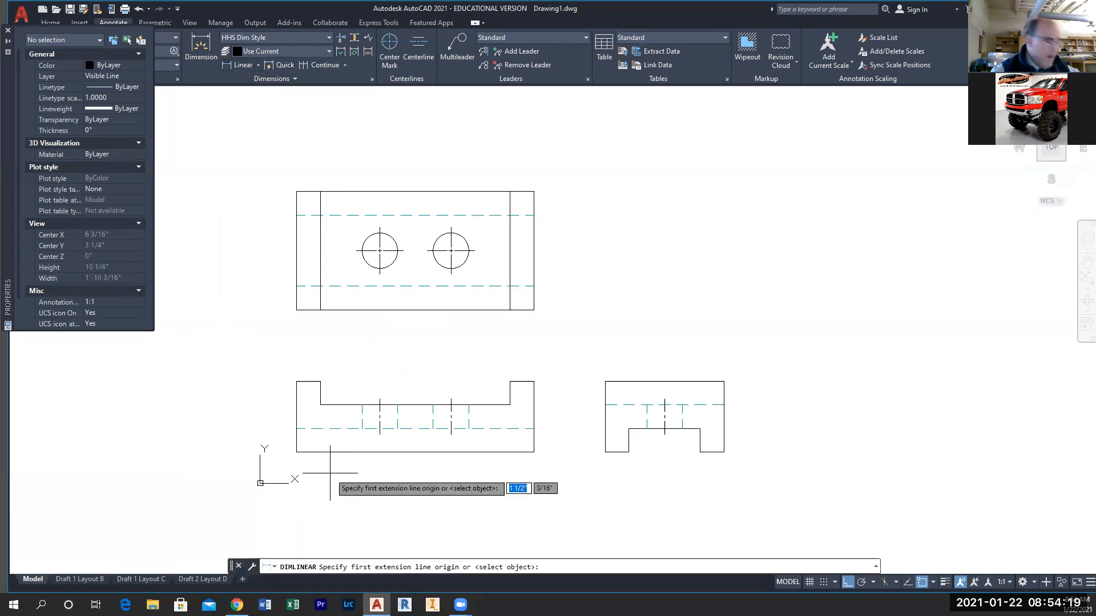
click(296, 452)
click(533, 452)
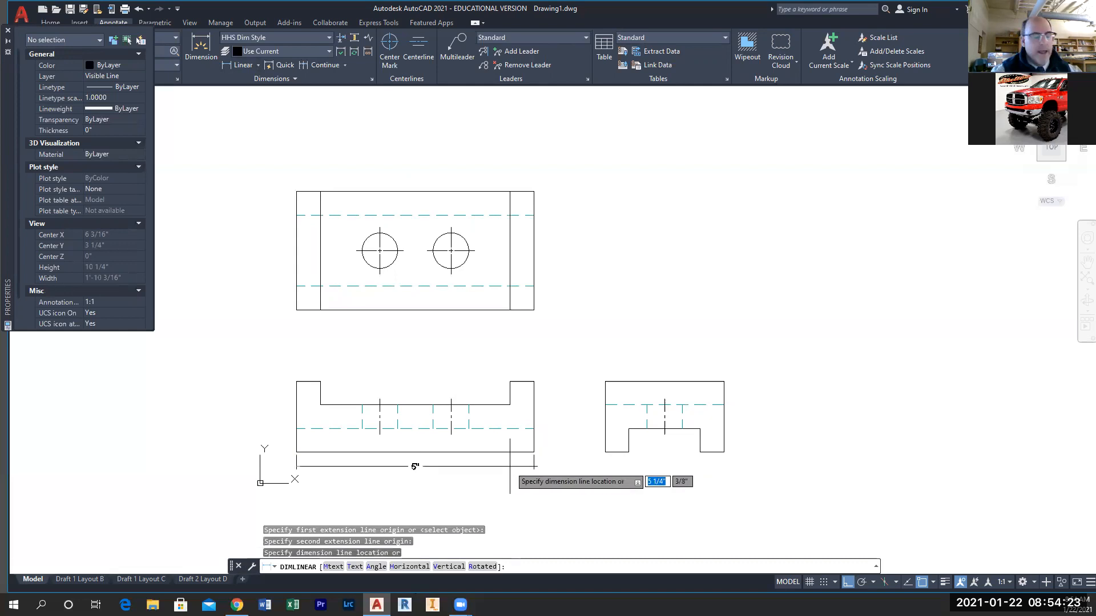
key(Escape)
key(Escape)
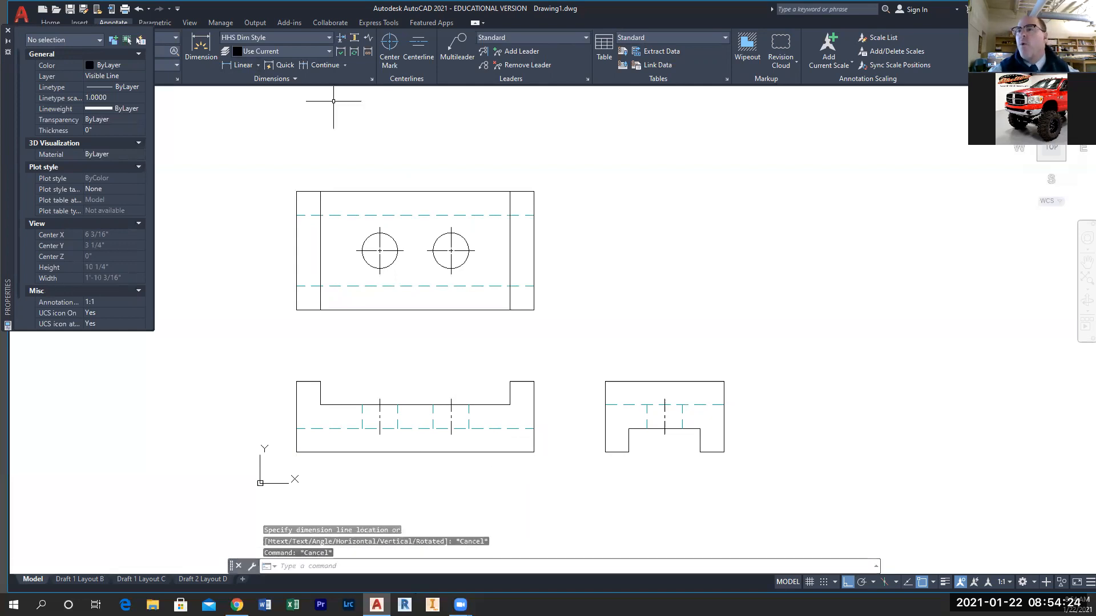
- Close the Properties palette and make Dimension the current layer
click(51, 23)
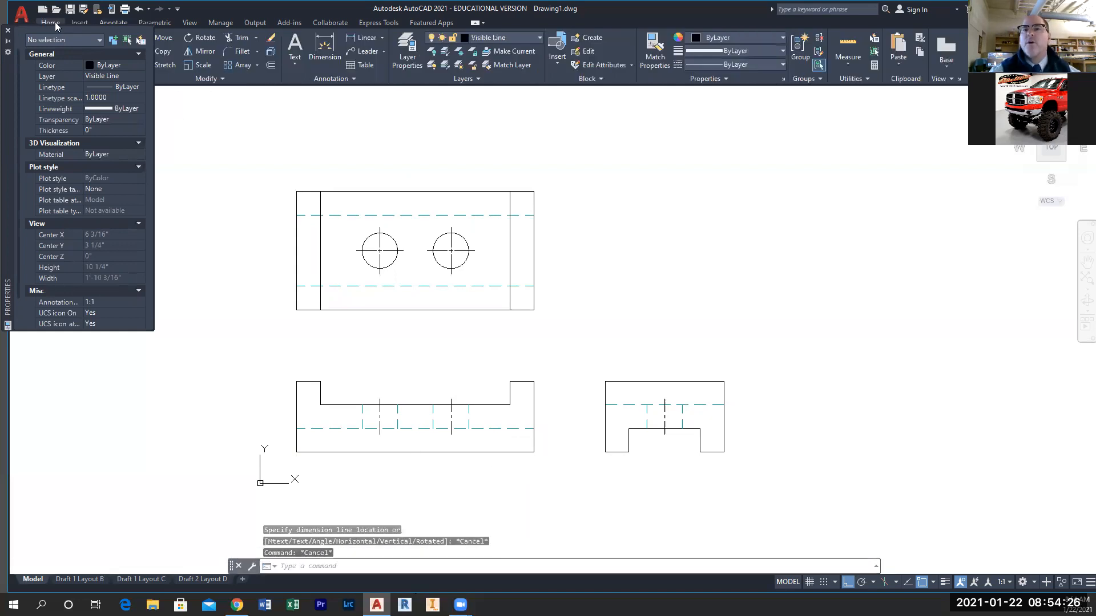
click(8, 30)
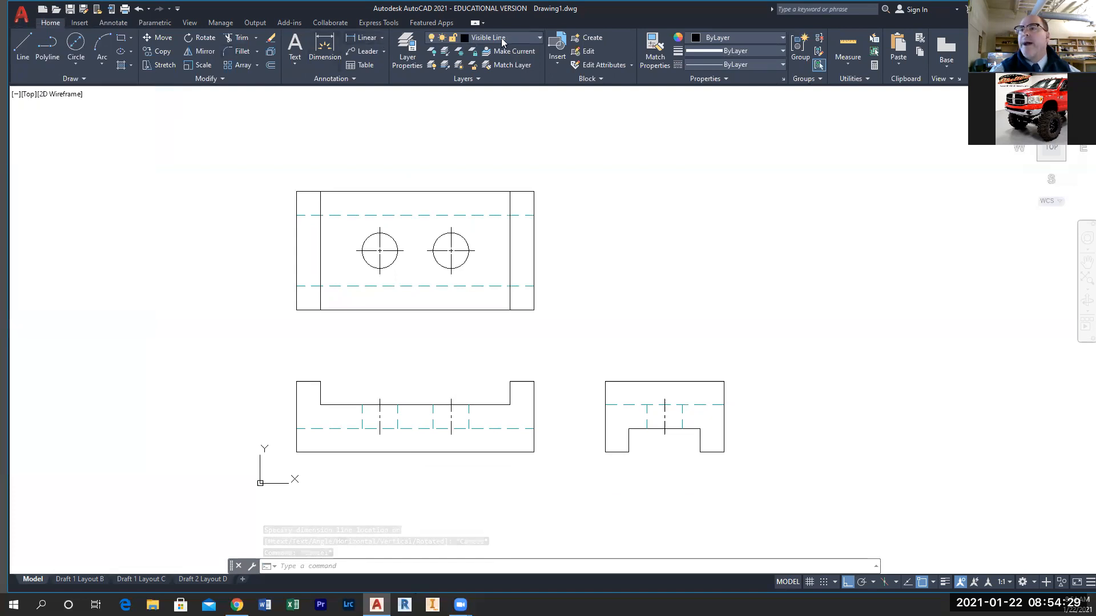
click(528, 38)
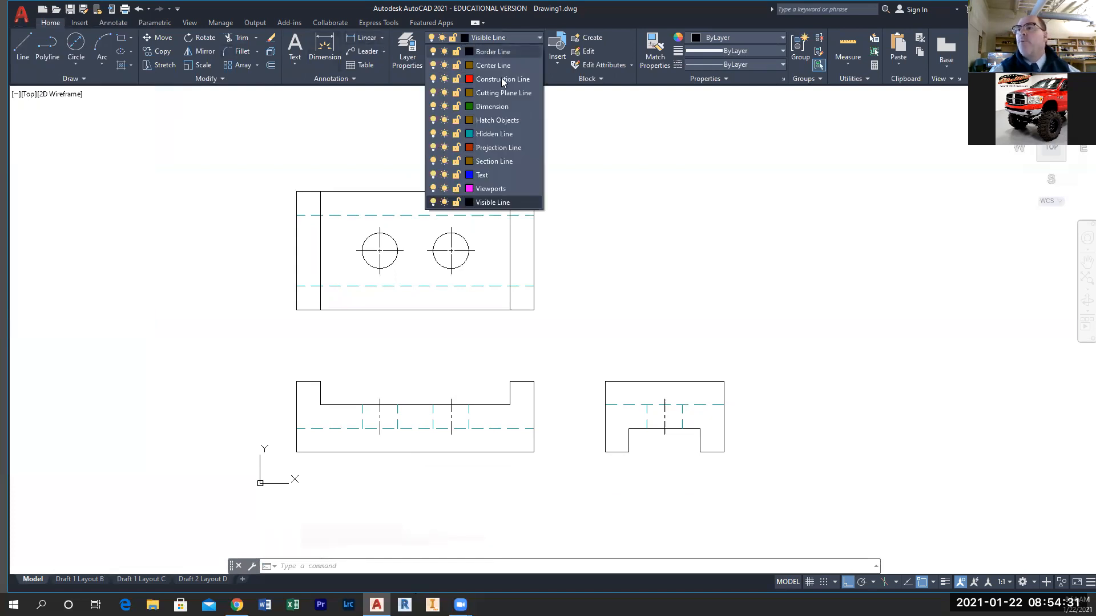
click(492, 106)
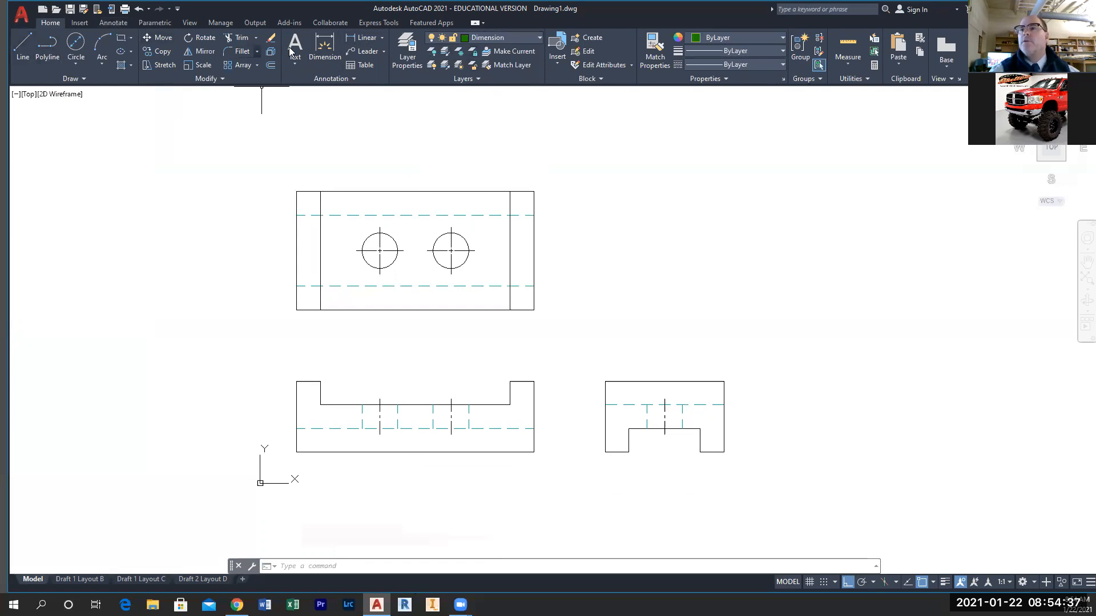
- Add a linear dimension for the front view's overall length, placed below its bottom edge
click(364, 37)
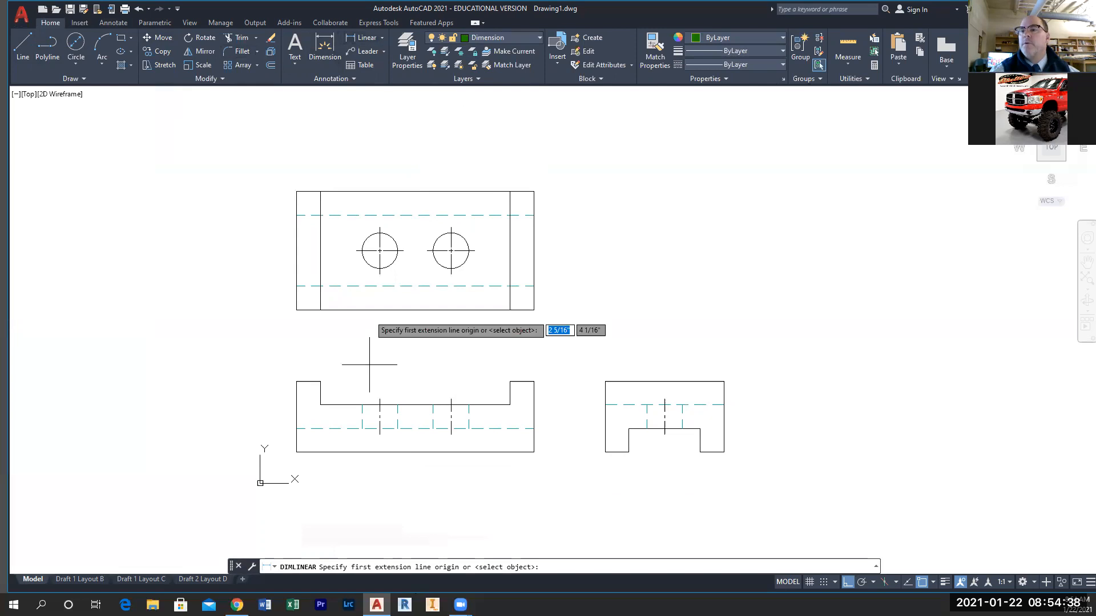
click(296, 452)
click(533, 452)
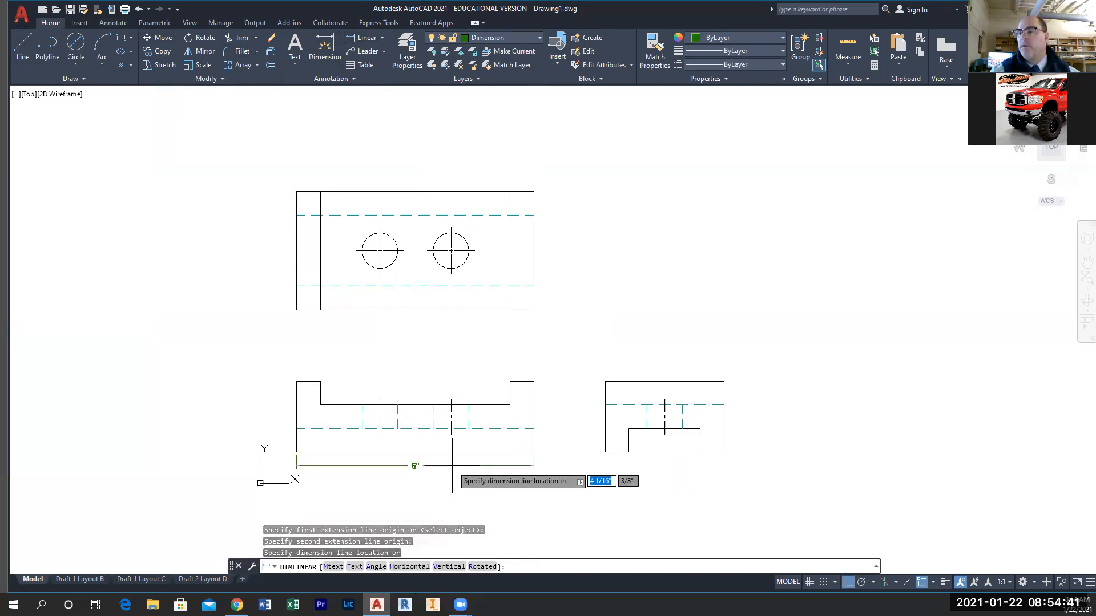
click(513, 465)
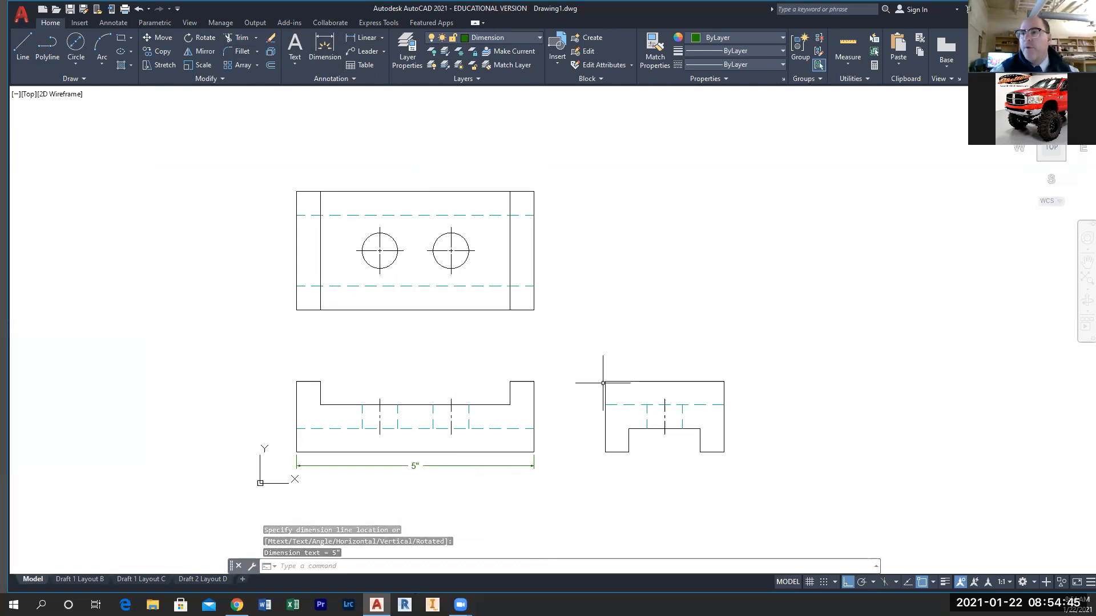
- Add a linear dimension below the side view for the width of its left leg
click(360, 38)
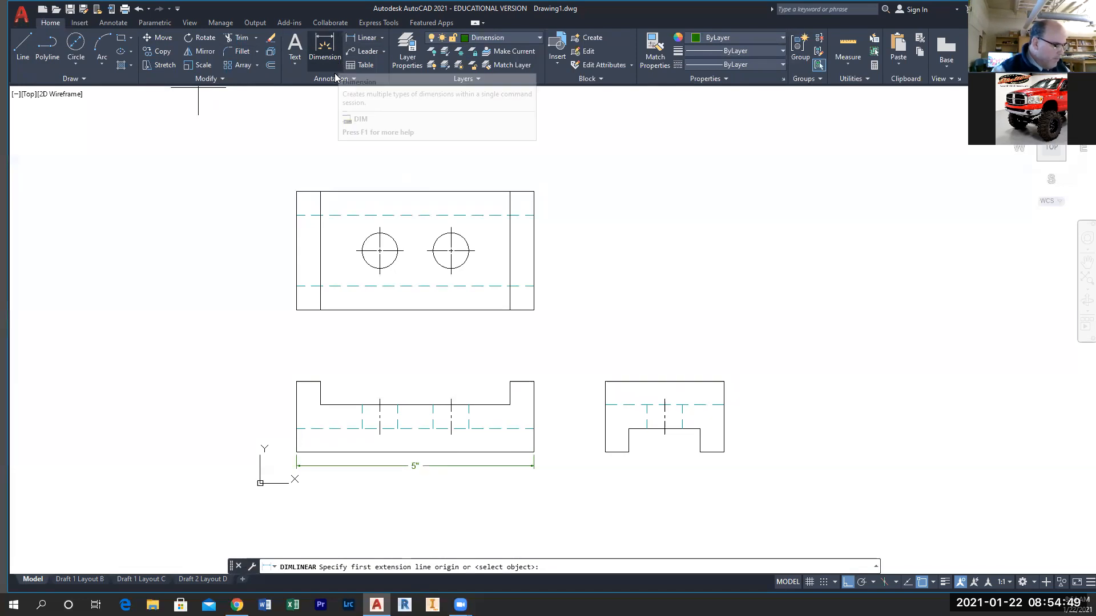
click(604, 451)
click(629, 452)
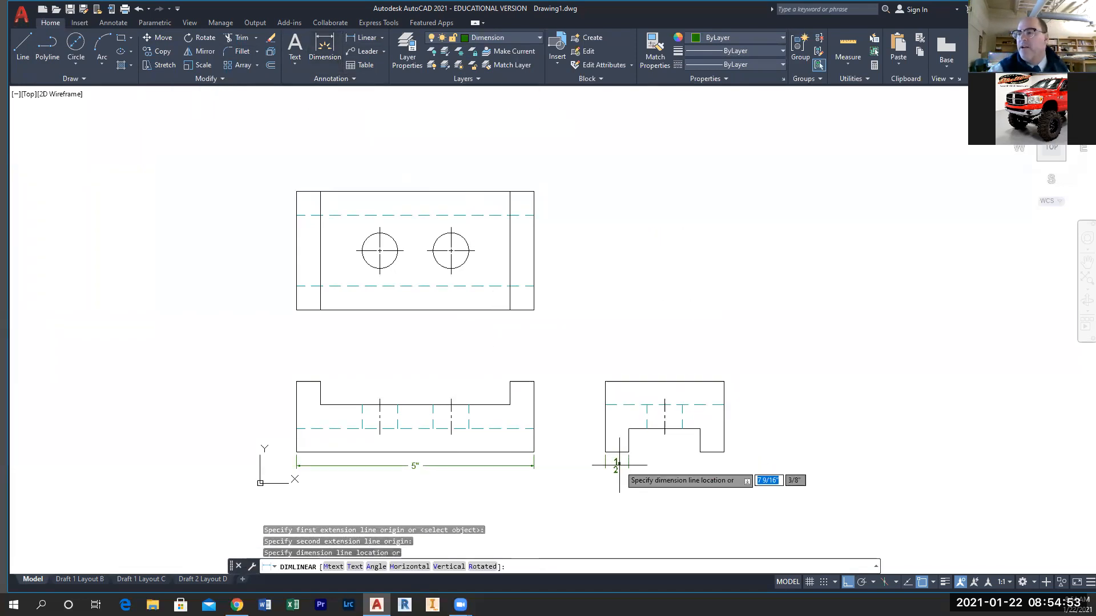
click(619, 464)
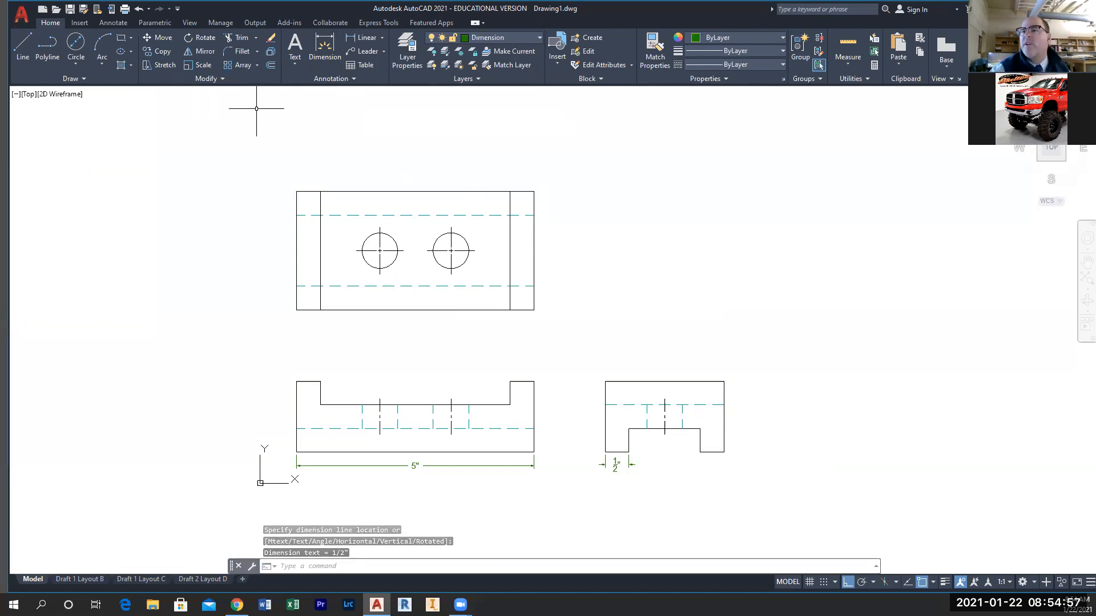
- Continue the left leg's dimension across the slot opening in the side view
click(114, 22)
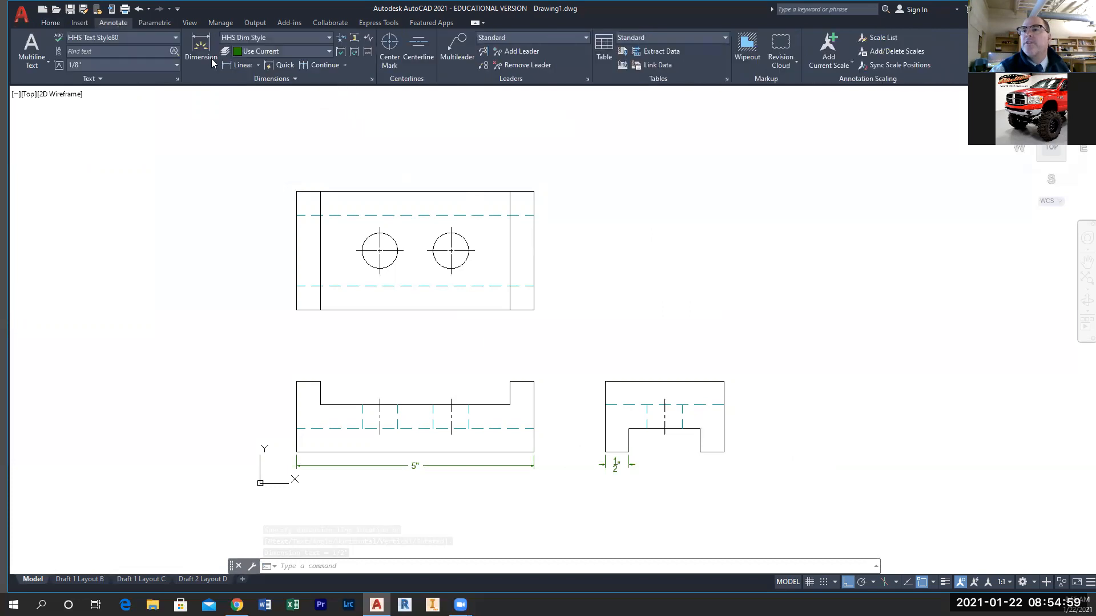
click(306, 67)
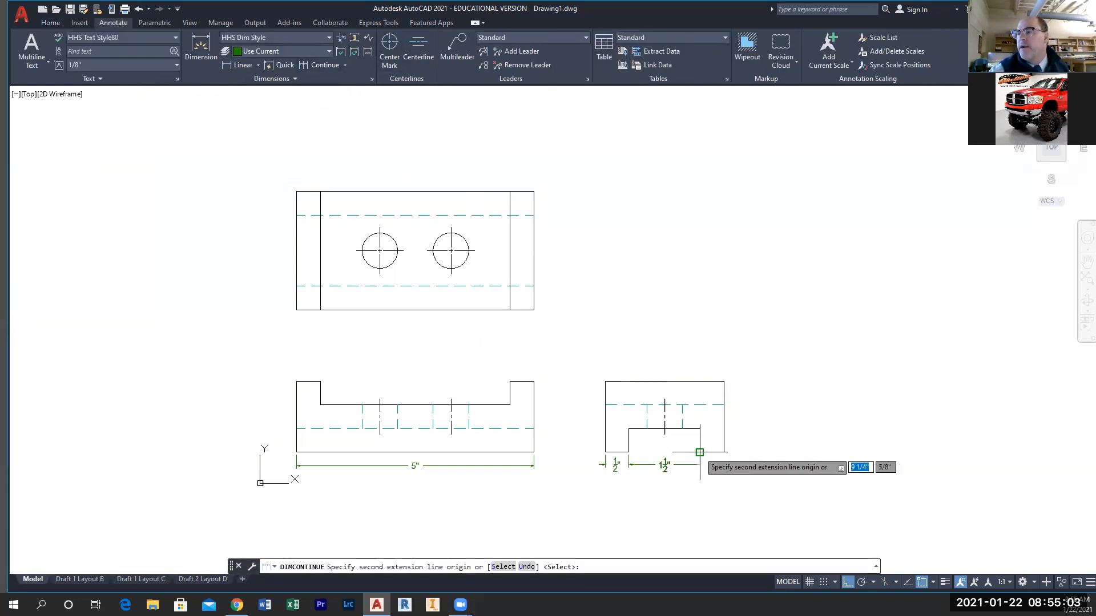
click(700, 452)
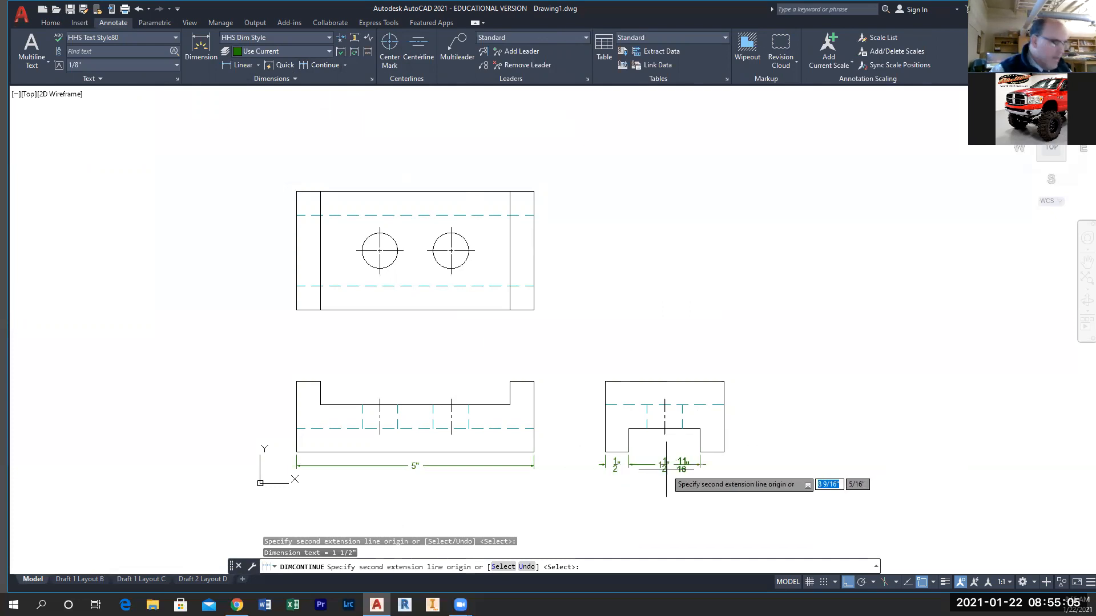
key(Escape)
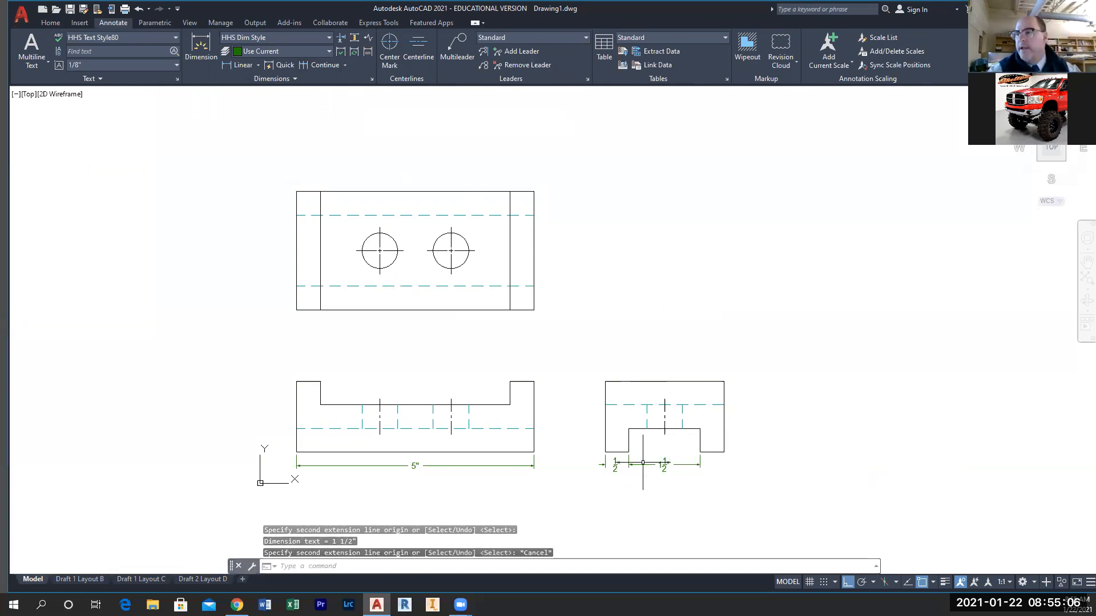
- Add a linear dimension for the side view's overall width, placed below the leg and slot dimensions
click(241, 67)
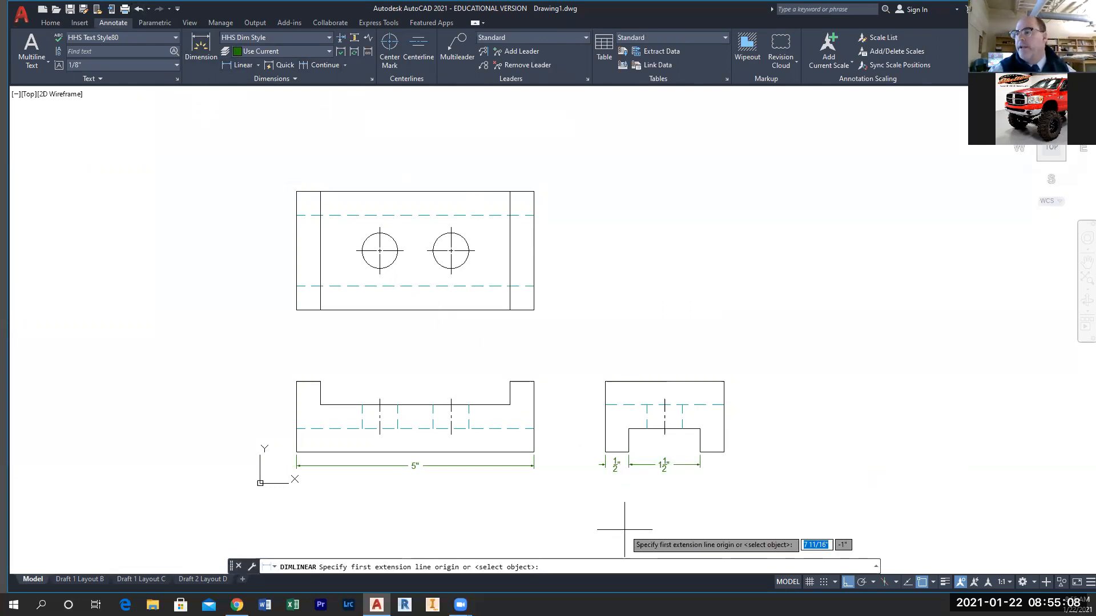
click(605, 453)
click(724, 453)
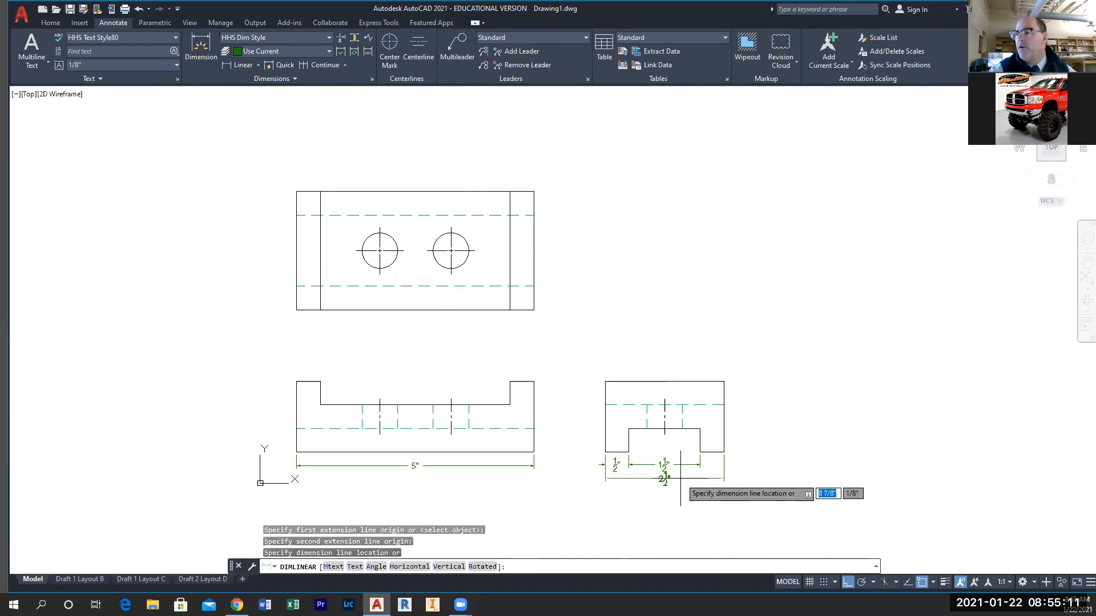
click(661, 482)
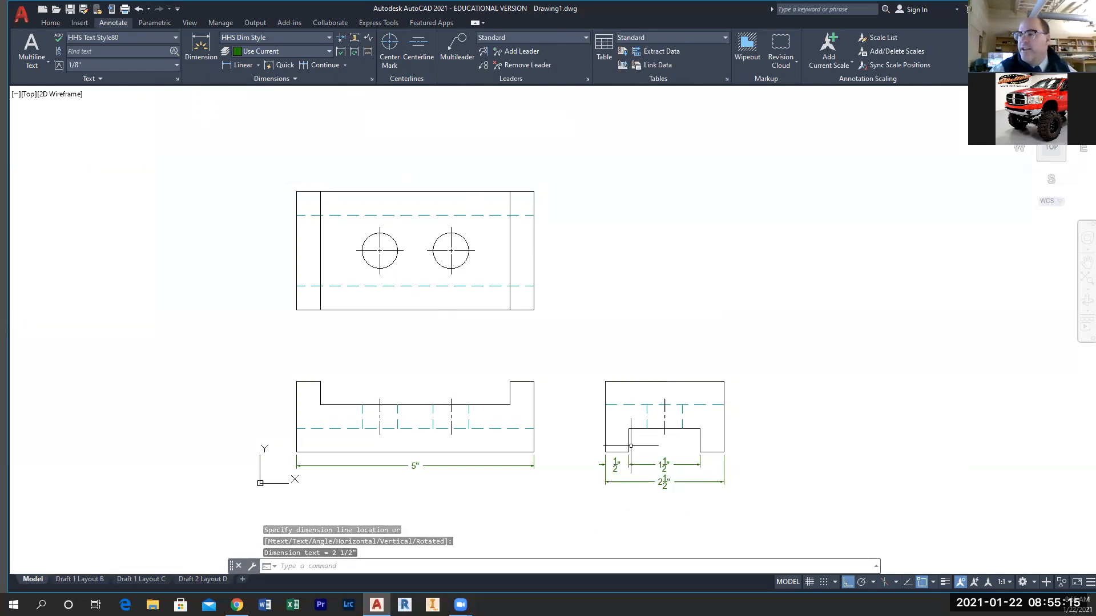
- Add a vertical linear dimension for the slot's height inside the side view's slot
click(239, 64)
click(628, 429)
click(628, 452)
click(640, 439)
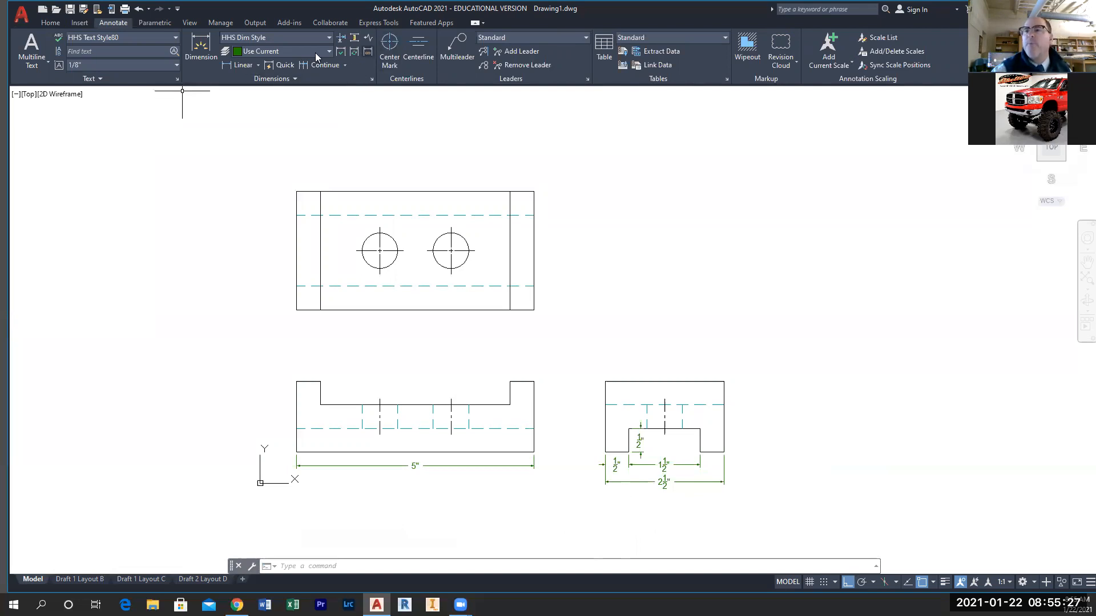
- Add a linear dimension above the front view for the width of its right upright
click(243, 66)
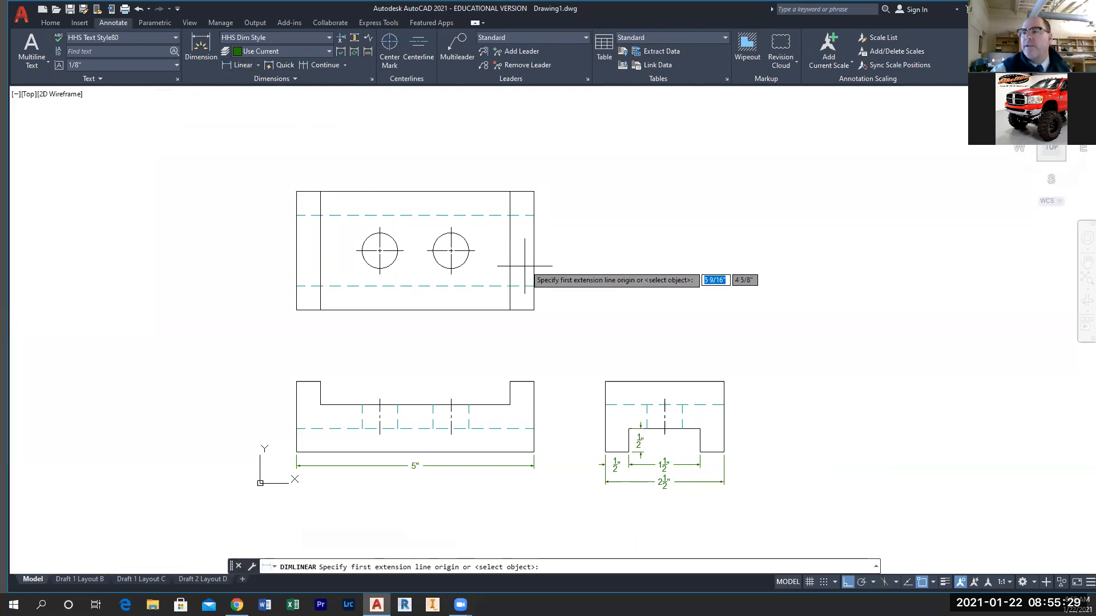
click(510, 381)
click(534, 382)
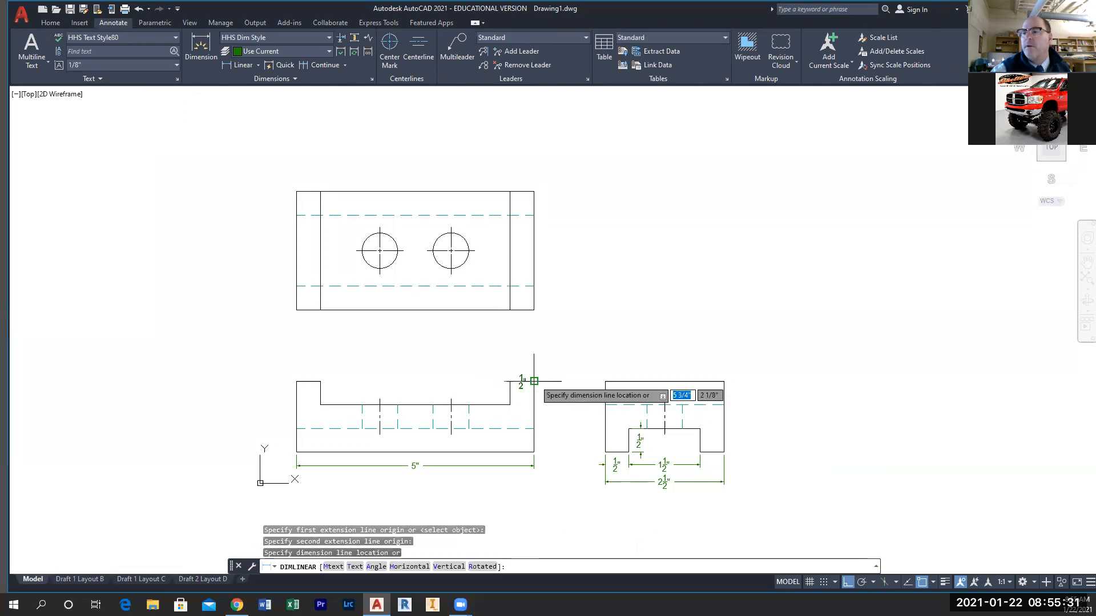
click(527, 367)
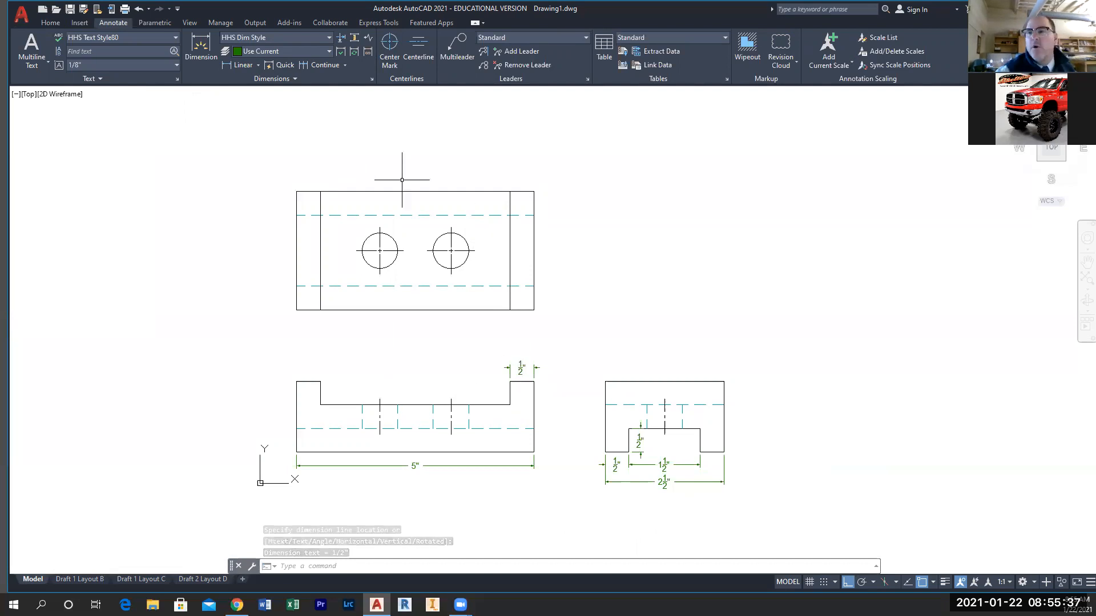
- Add a linear dimension above the top view from its left edge to the first vertical edge line
key(space)
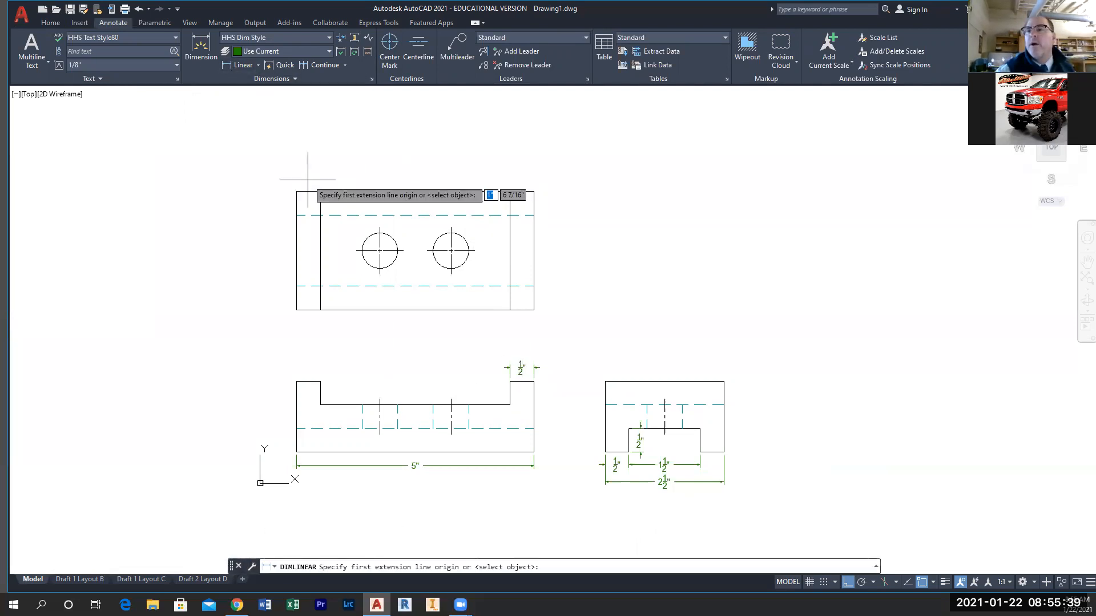
click(296, 192)
click(320, 191)
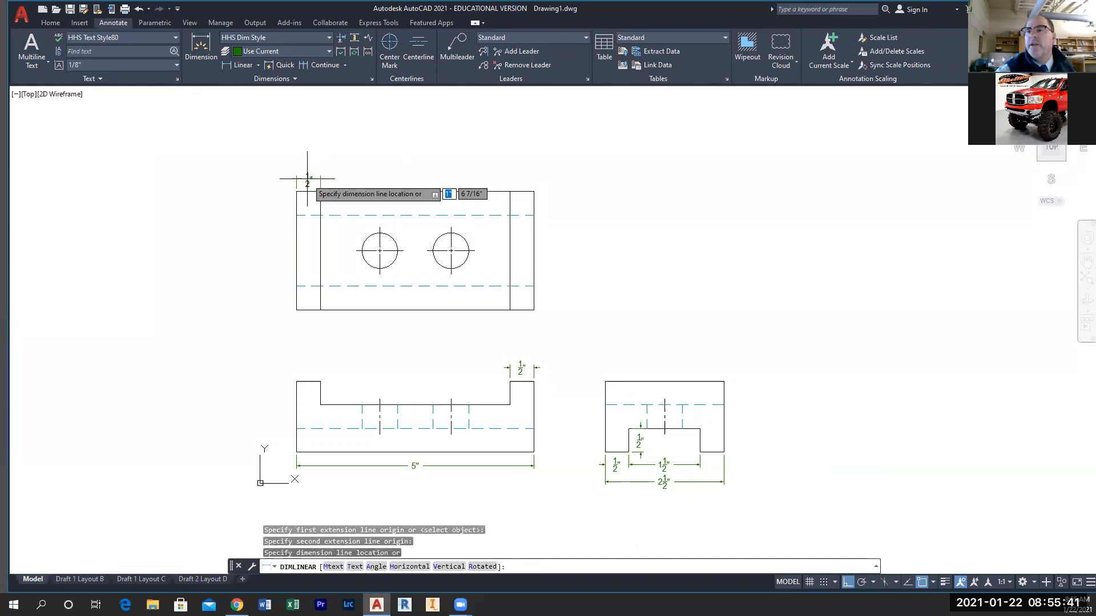
click(307, 179)
- Continue the dimension above the top view to the left hole's center and on to the right hole's center
click(319, 64)
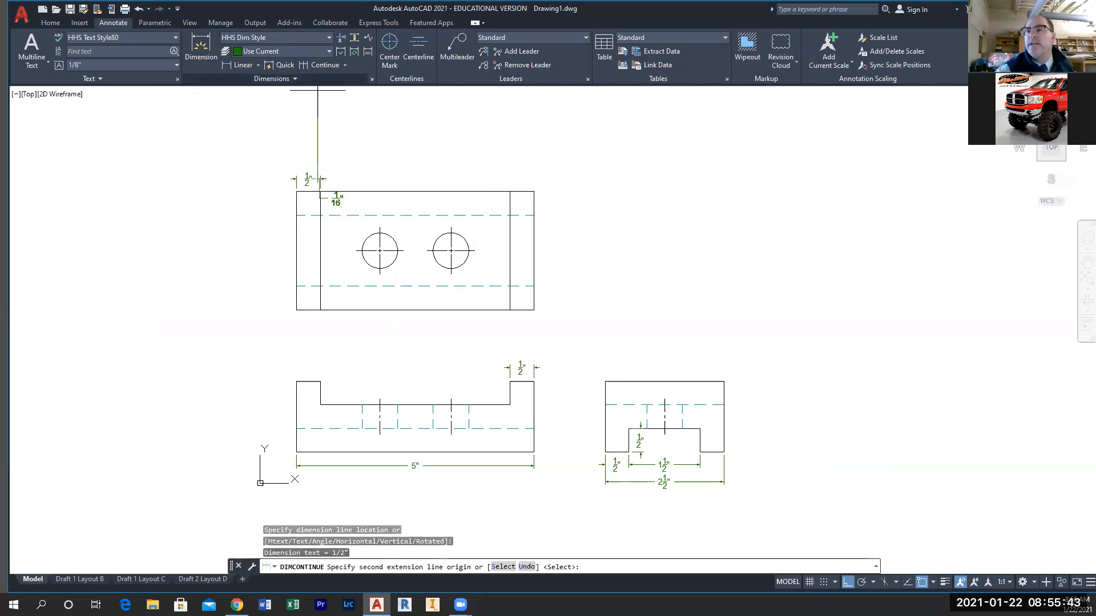
click(380, 249)
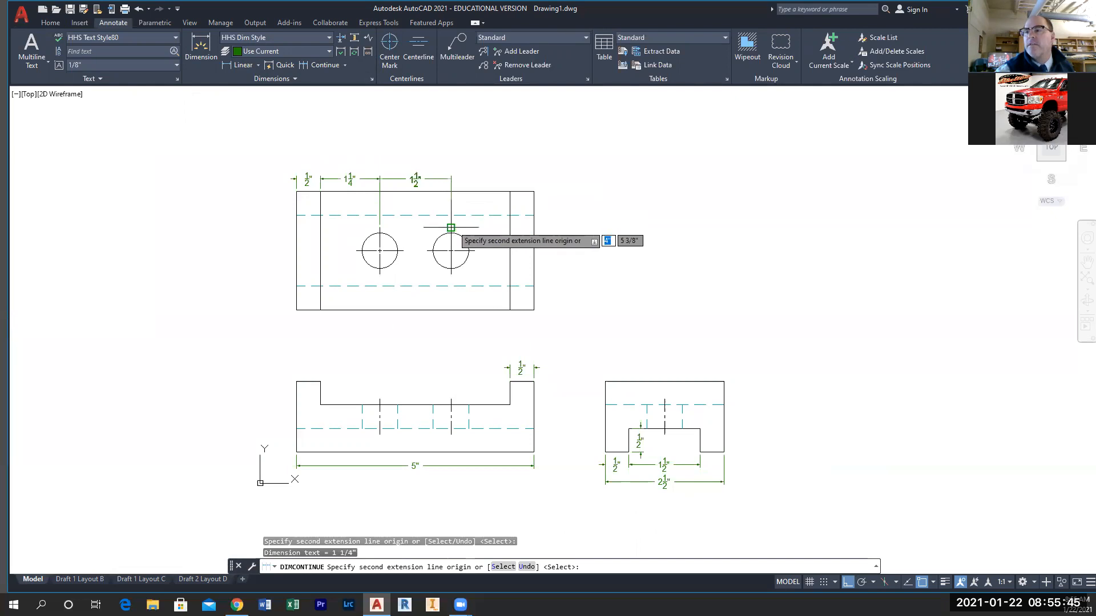
click(451, 227)
key(Escape)
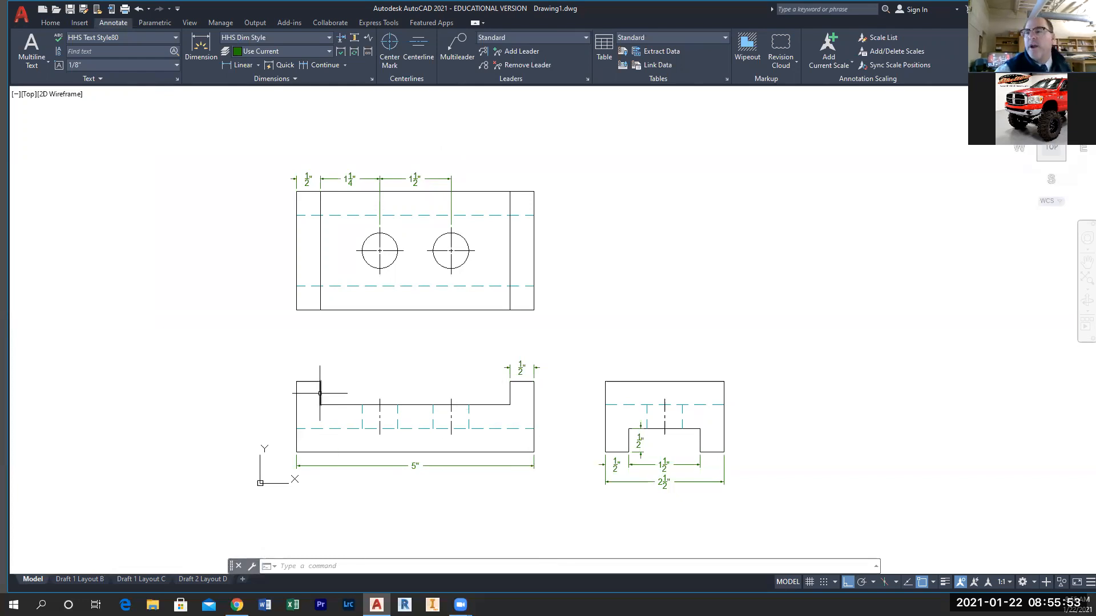
- Add a vertical linear dimension for the recess depth beside the front view's left upright
click(239, 64)
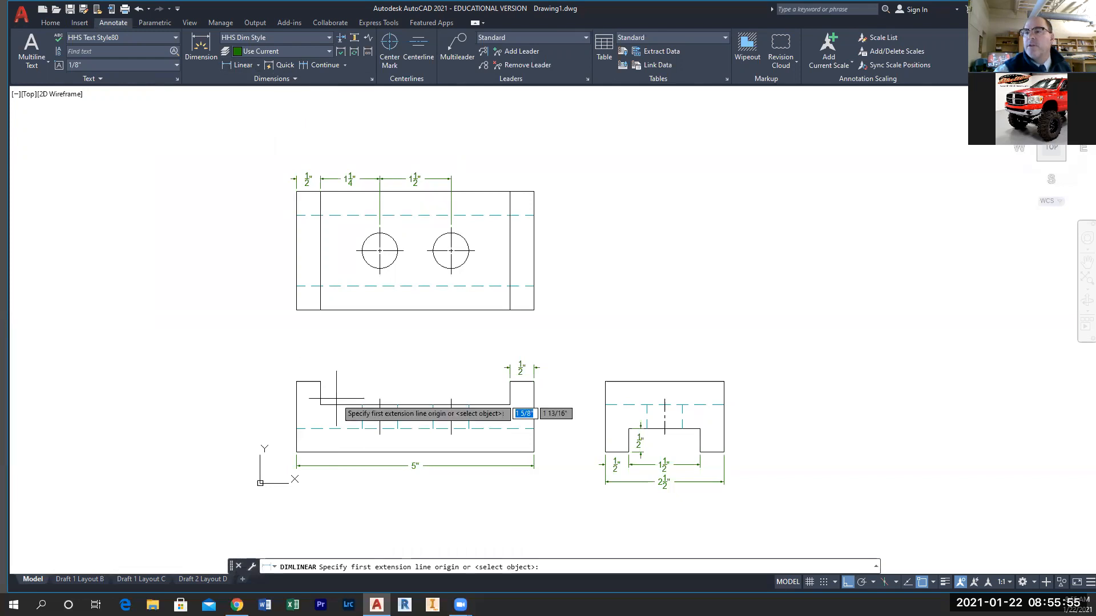
click(320, 381)
click(320, 404)
click(337, 415)
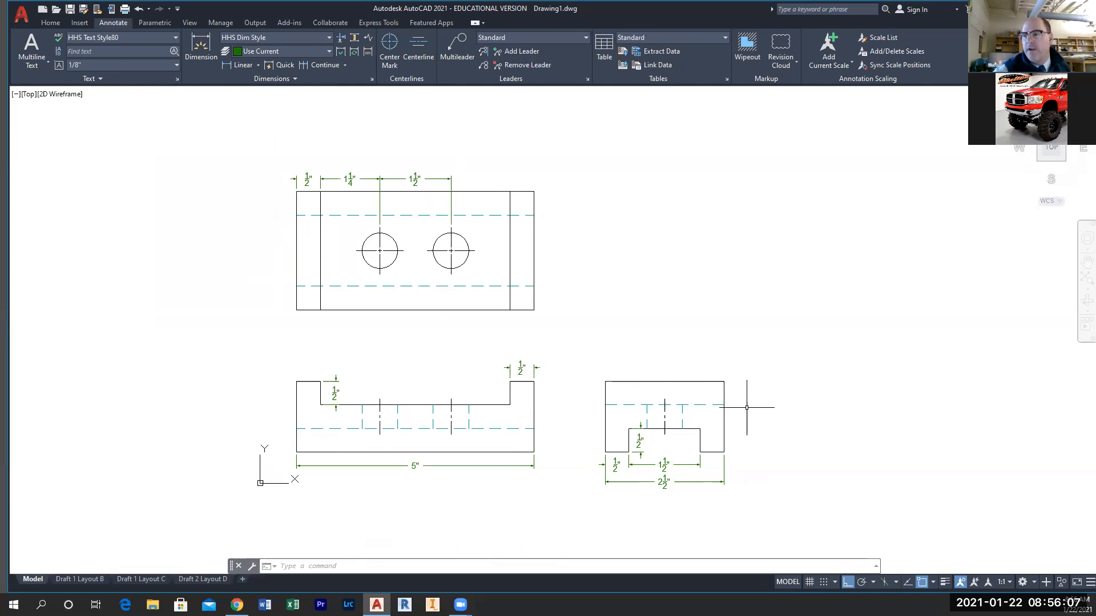
- Add a vertical linear dimension for the front view's overall height, placed beside its right edge
click(238, 64)
click(534, 381)
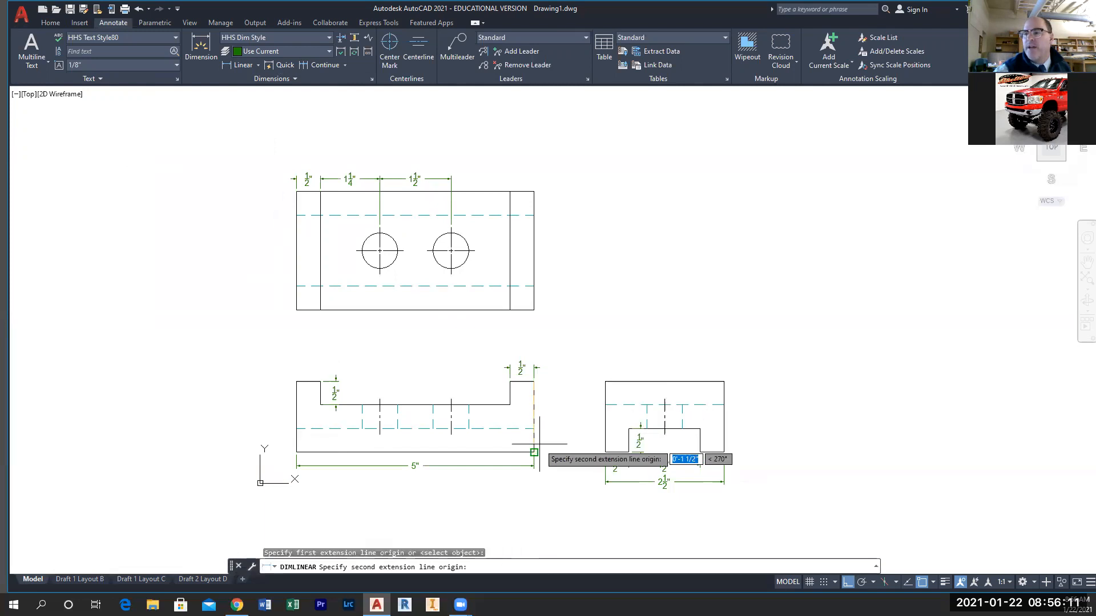
click(533, 452)
click(552, 417)
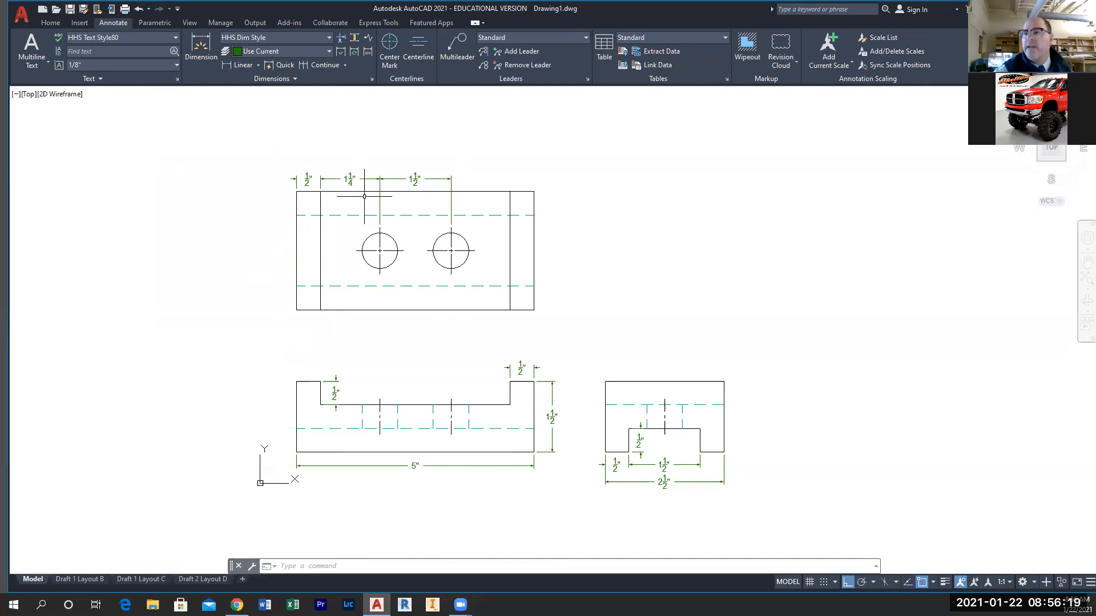
- Add a vertical linear dimension in the top view from the upper edge to the left hole's center
click(245, 67)
click(320, 191)
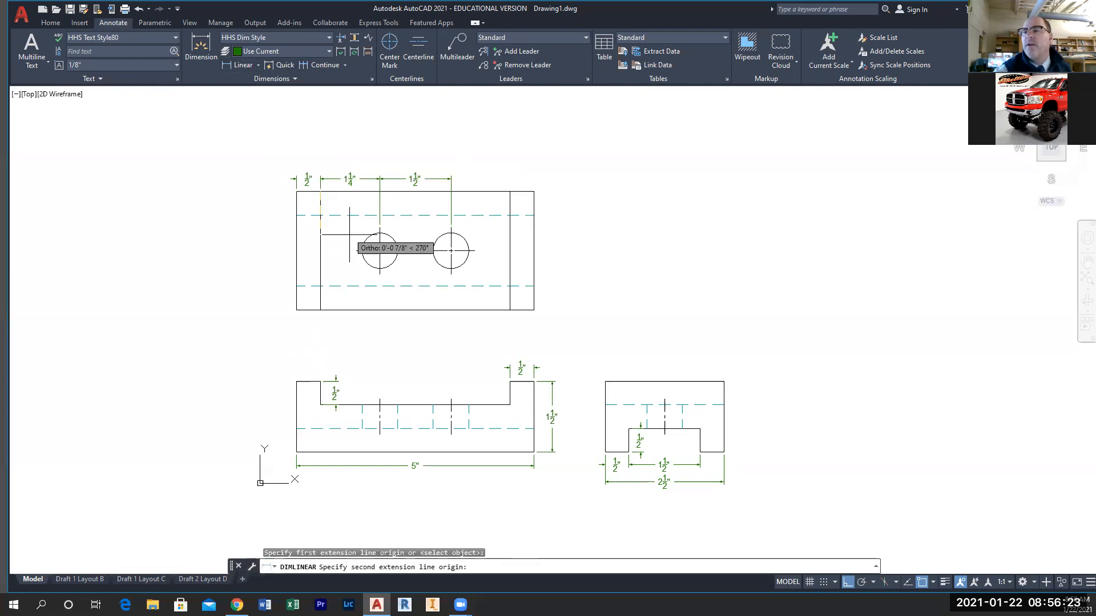
click(379, 251)
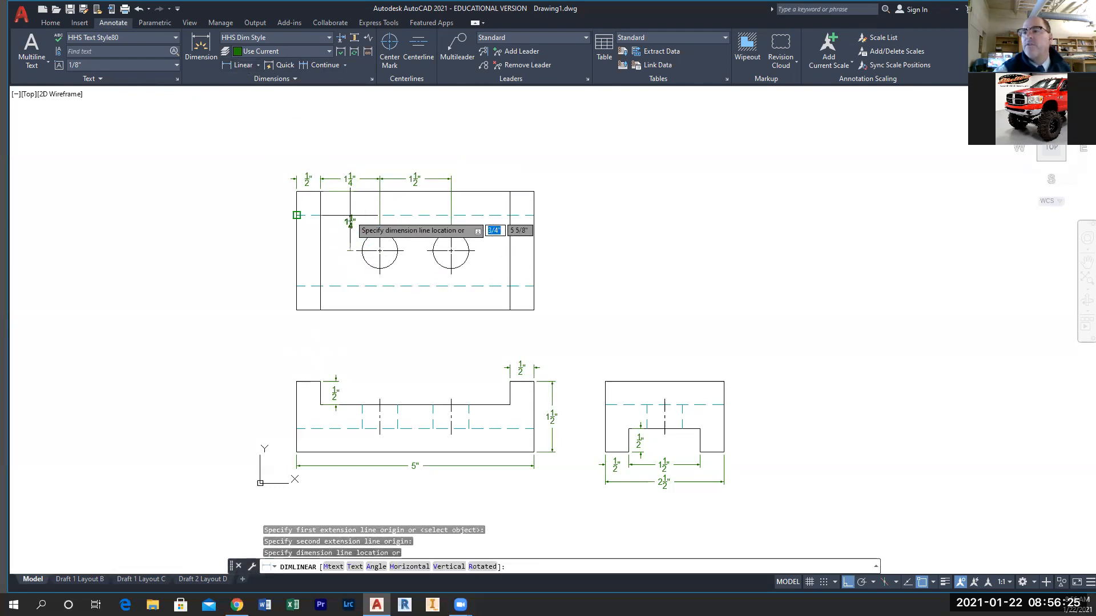
click(348, 222)
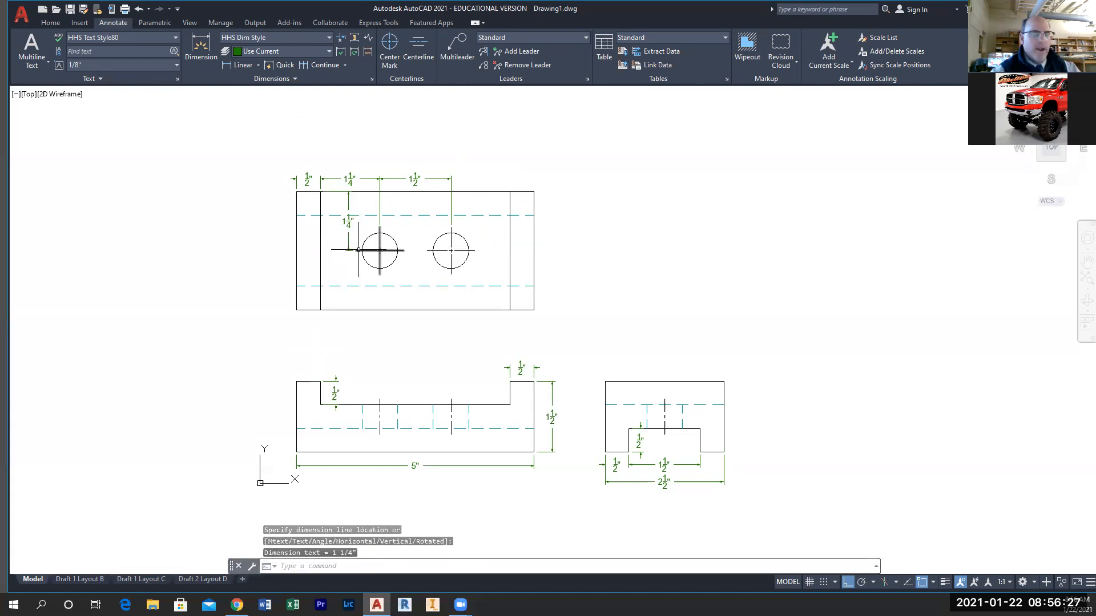
scroll(359, 241, up, 5)
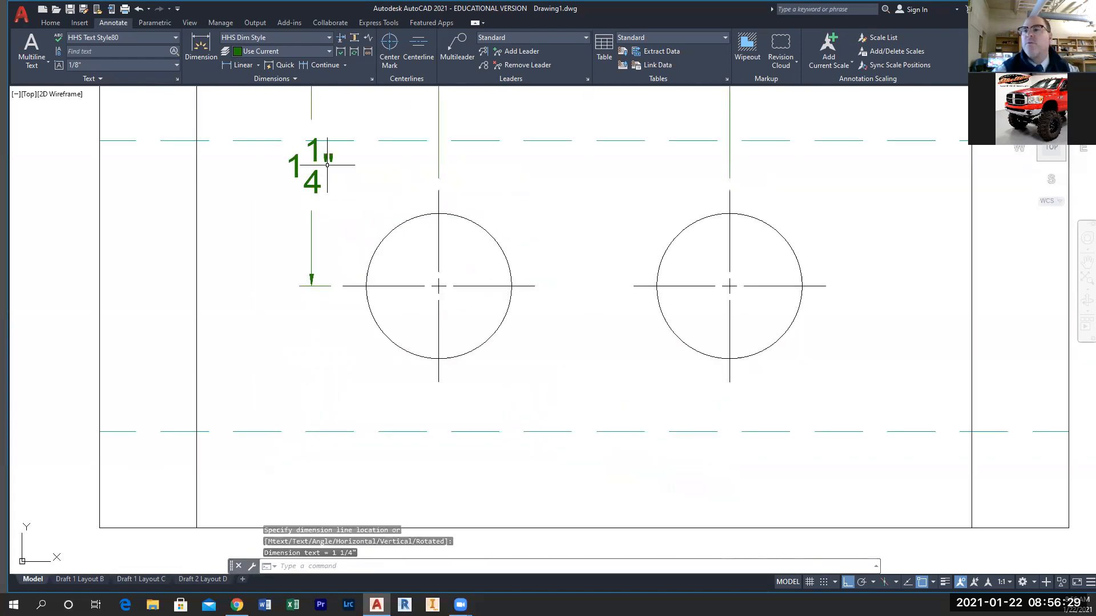
click(313, 162)
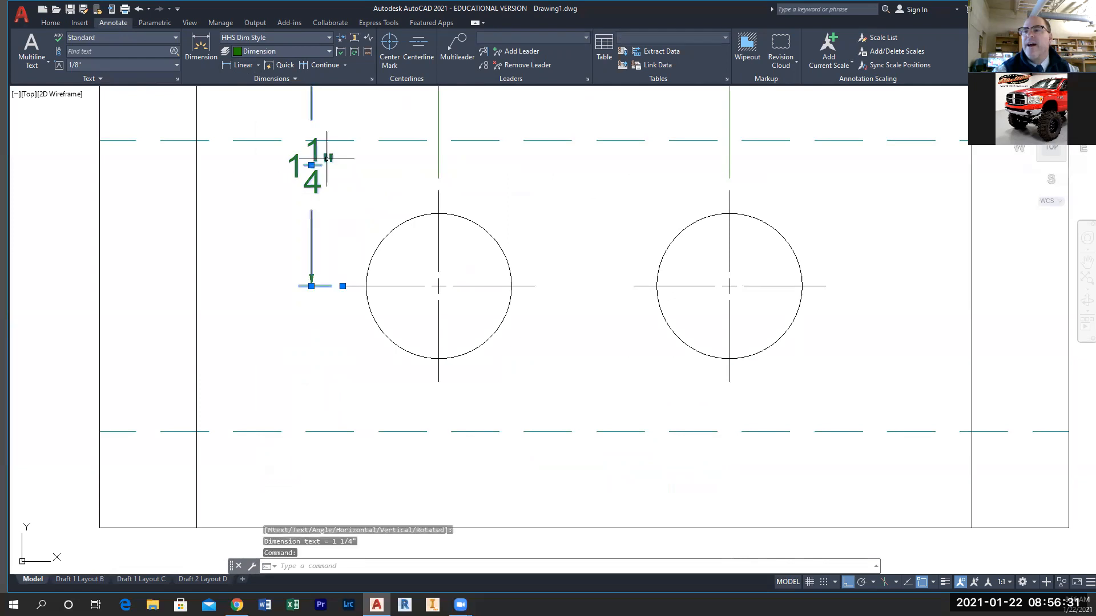
click(311, 165)
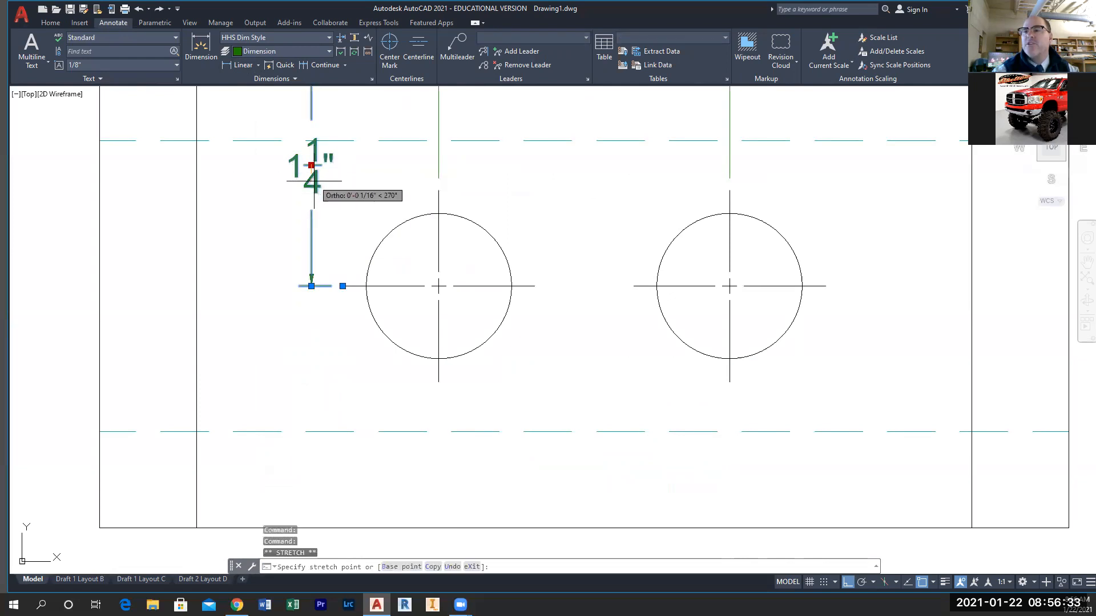
key(Escape)
scroll(348, 221, down, 3)
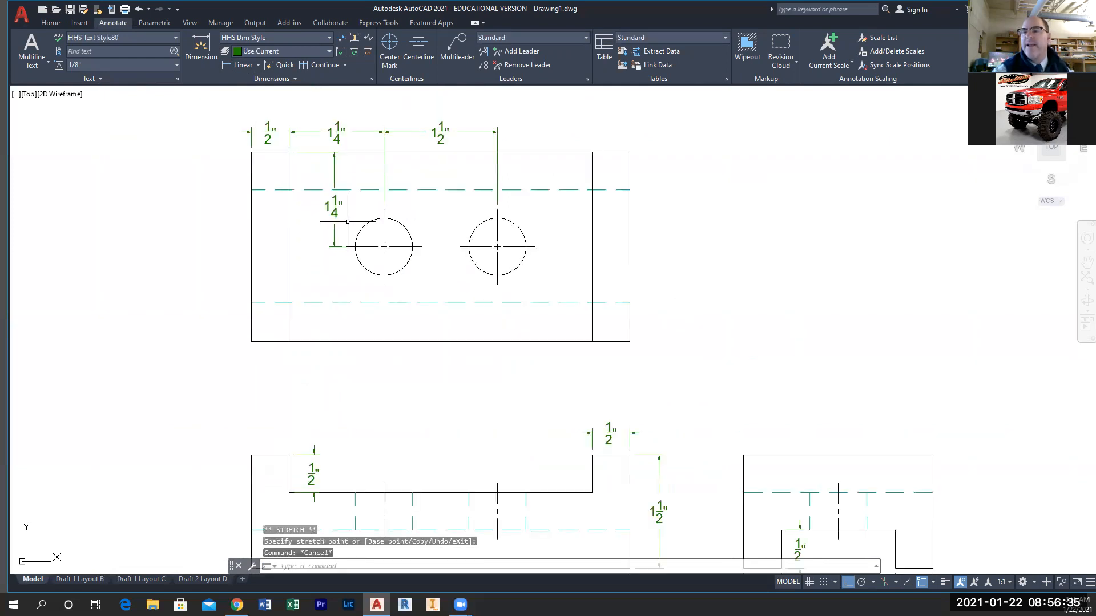
scroll(384, 251, down, 2)
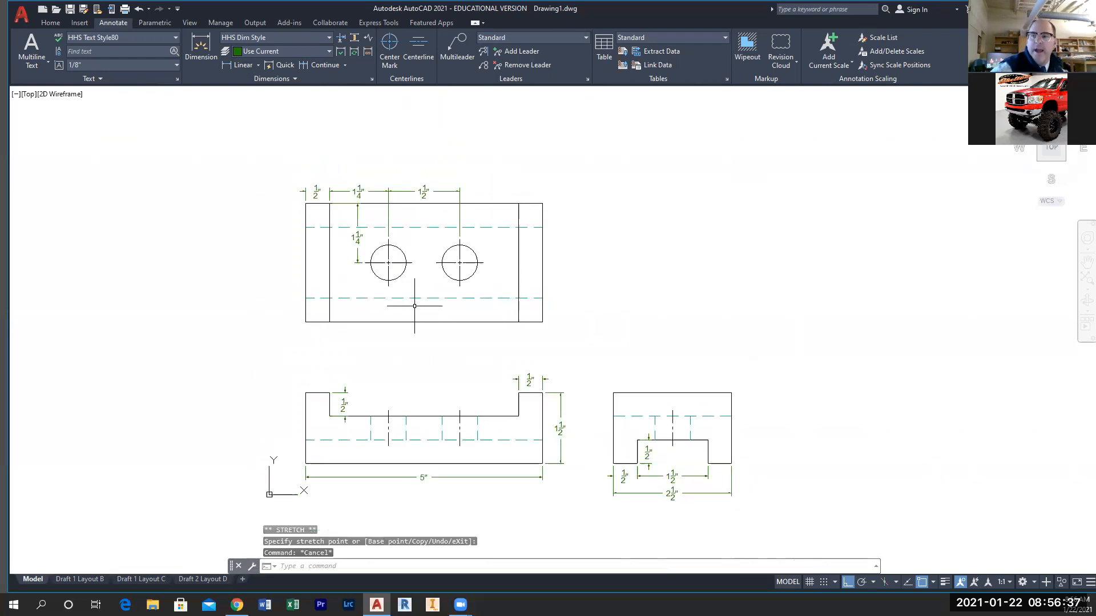
- Add a diameter dimension to the right hole in the top view, placing its text above the view's upper edge
middle_drag(394, 311, 397, 256)
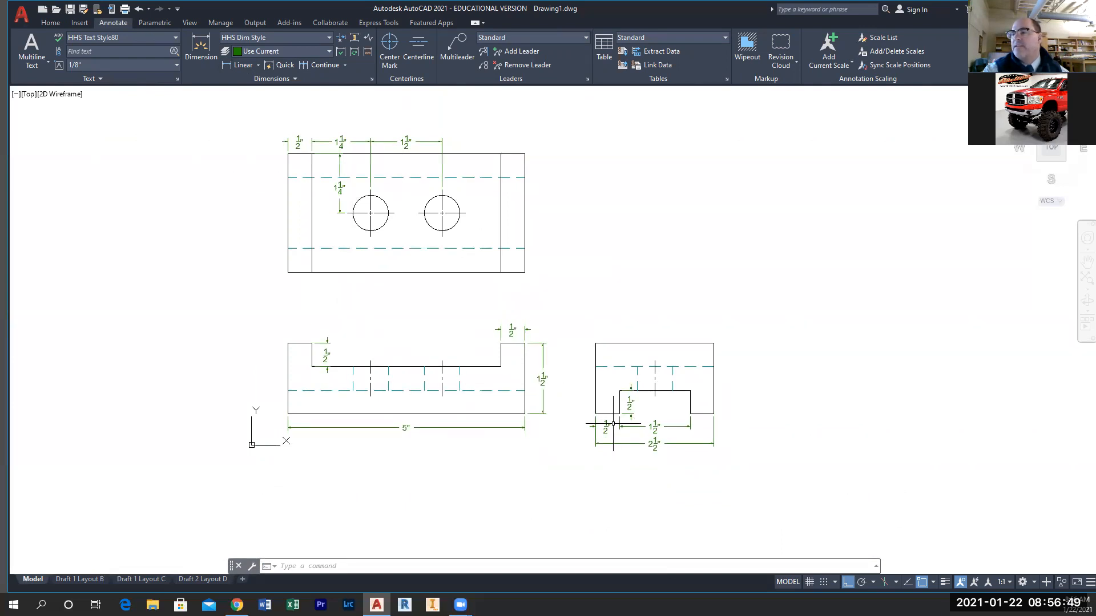
middle_drag(464, 315, 434, 362)
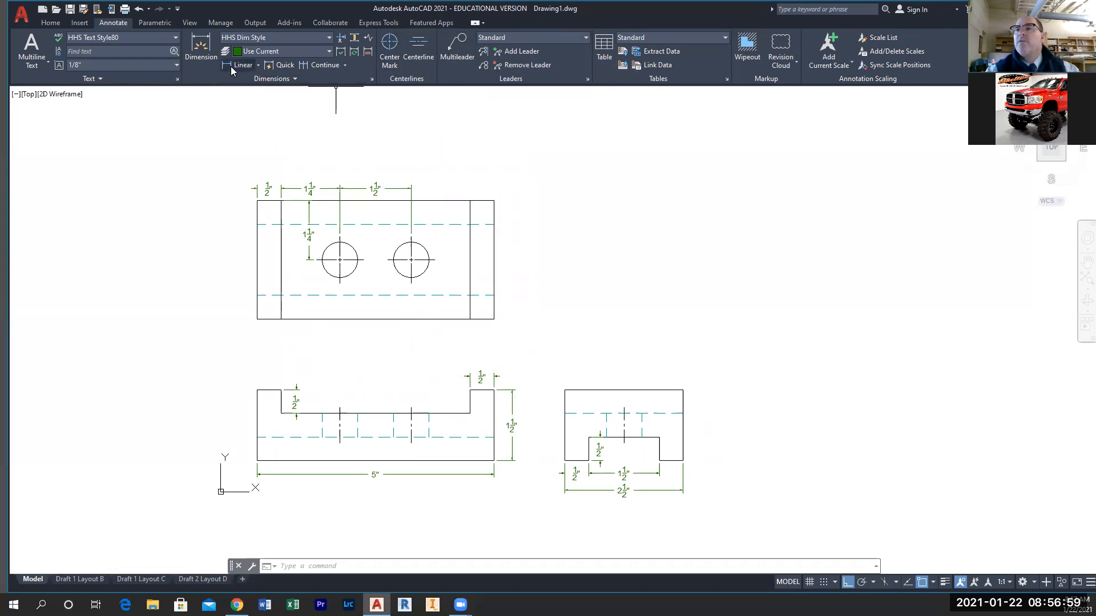
click(251, 66)
click(251, 66)
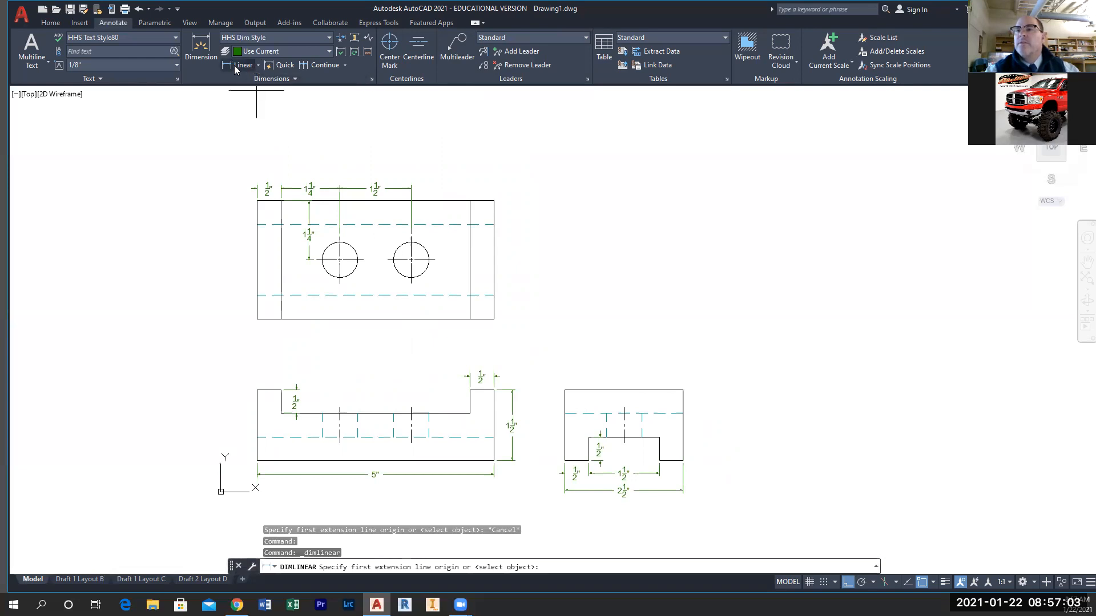
click(257, 66)
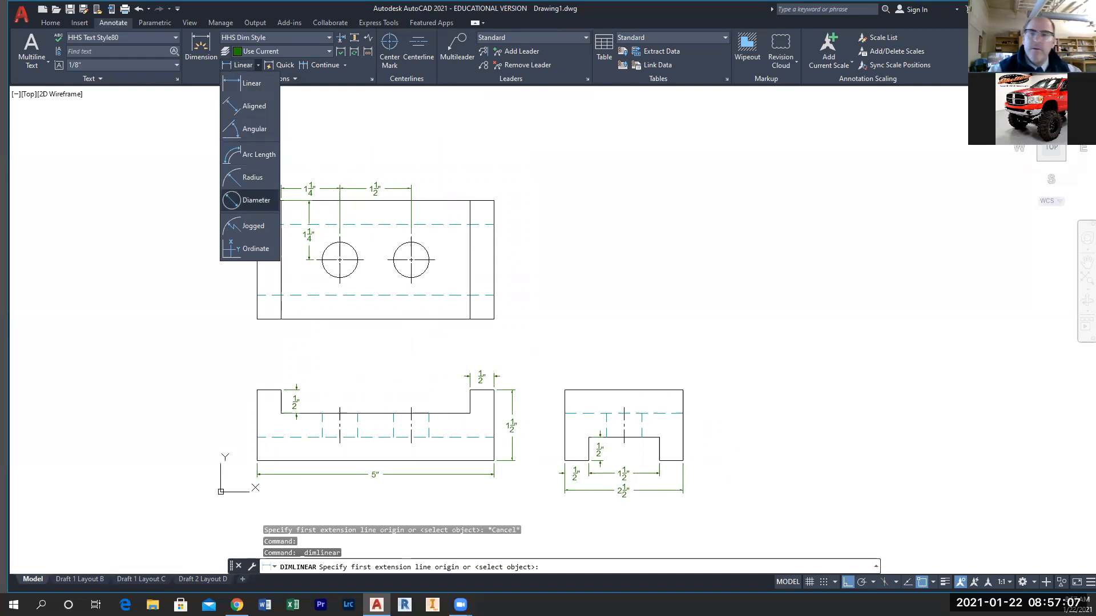
click(250, 199)
click(423, 246)
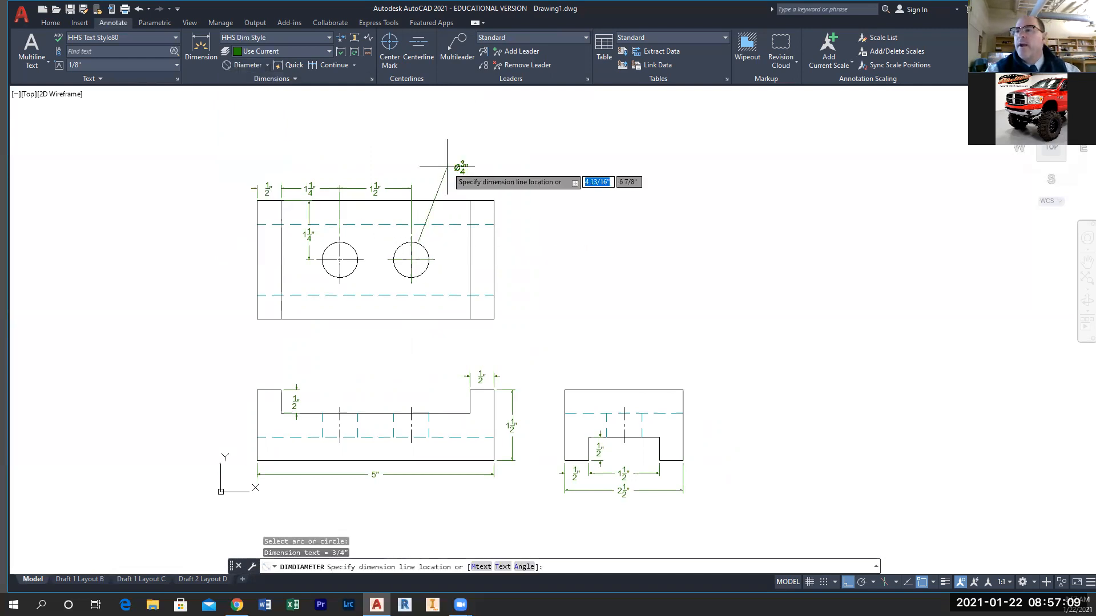
click(443, 177)
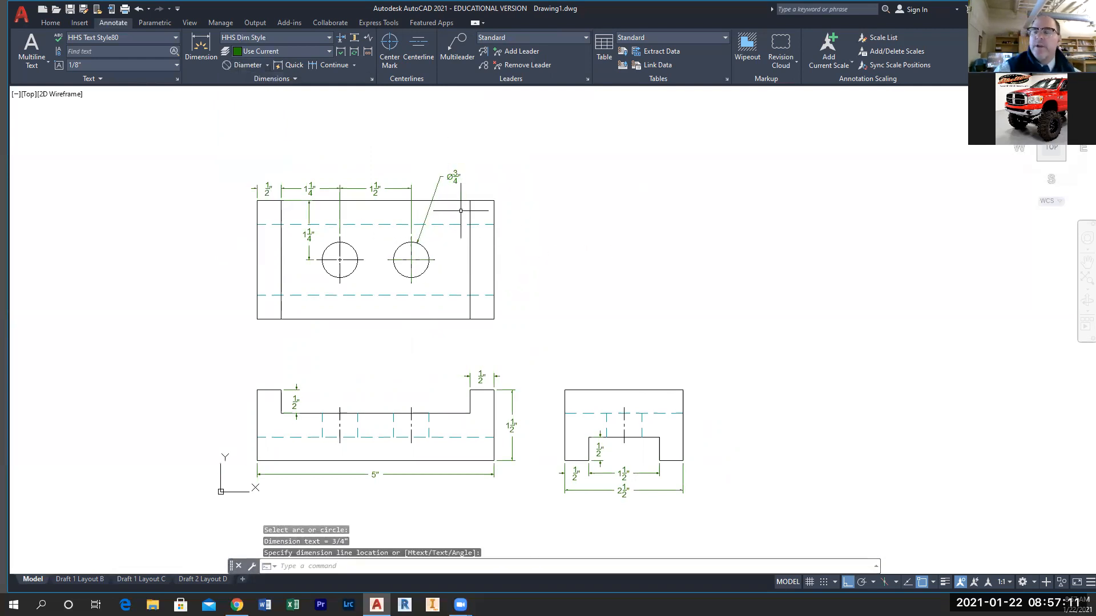
- Replace the right hole's diameter dimension text with the two-line note "3/4 DRILL" and "2 HOLES"
click(454, 177)
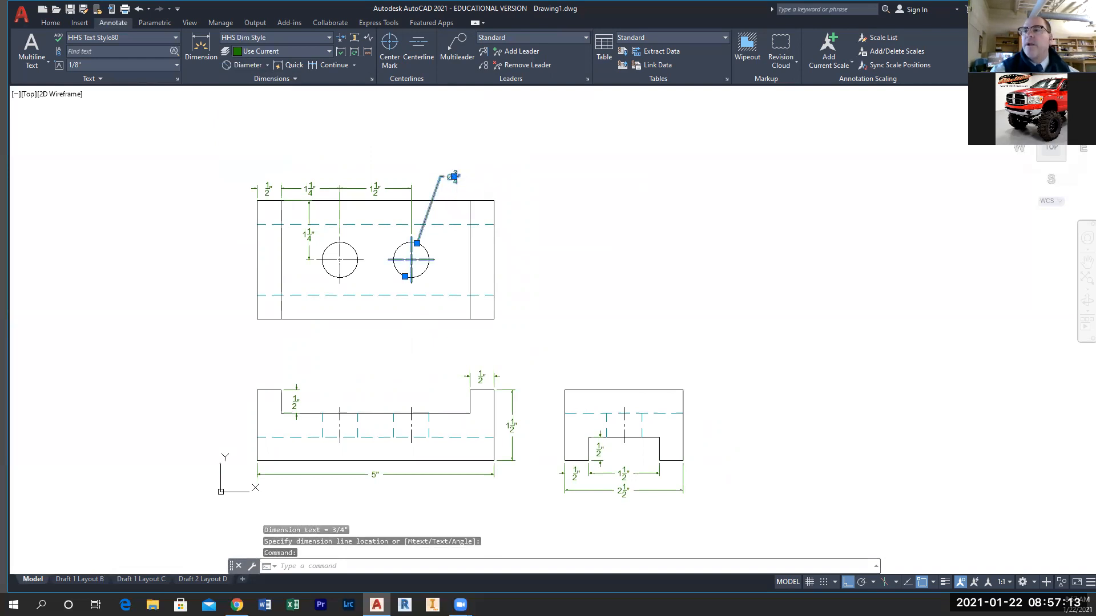
double_click(454, 177)
scroll(457, 195, up, 8)
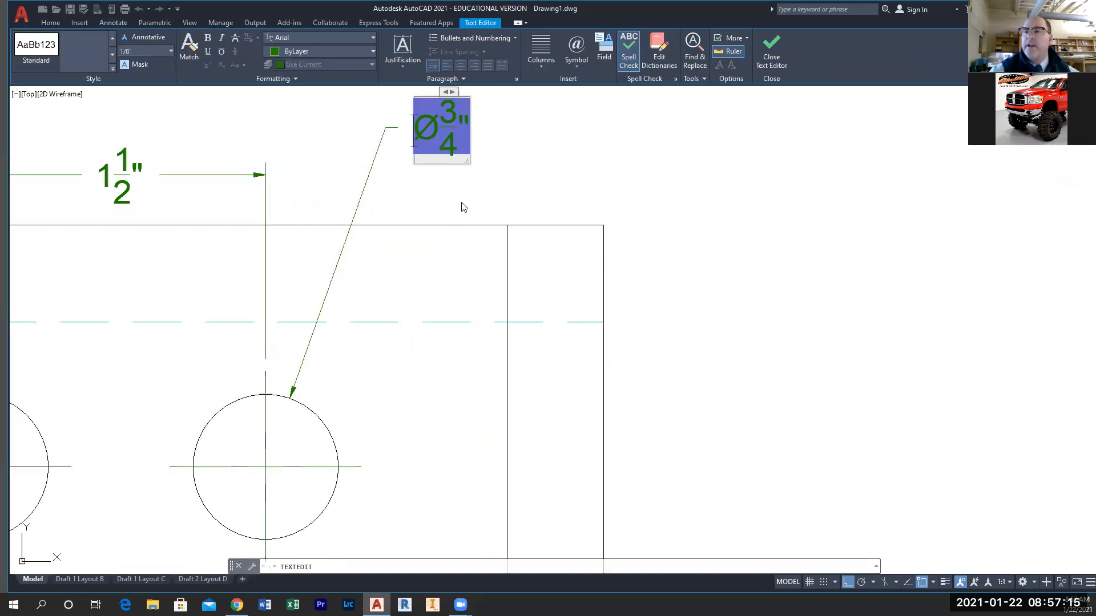
mouse_move(467, 164)
middle_down()
mouse_move(460, 255)
mouse_move(487, 273)
middle_up()
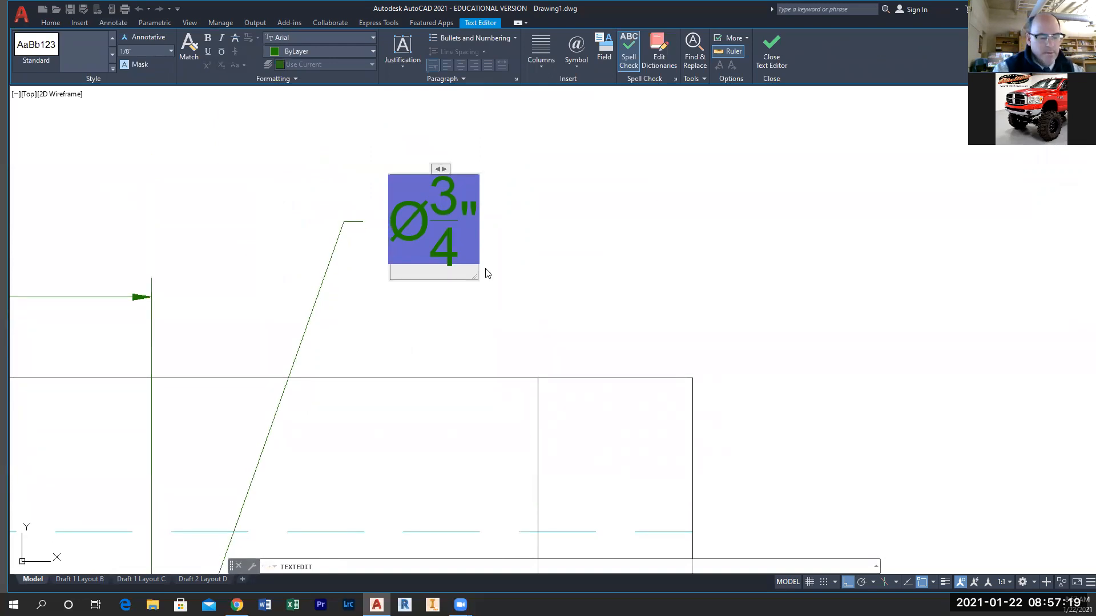
text(3/4 )
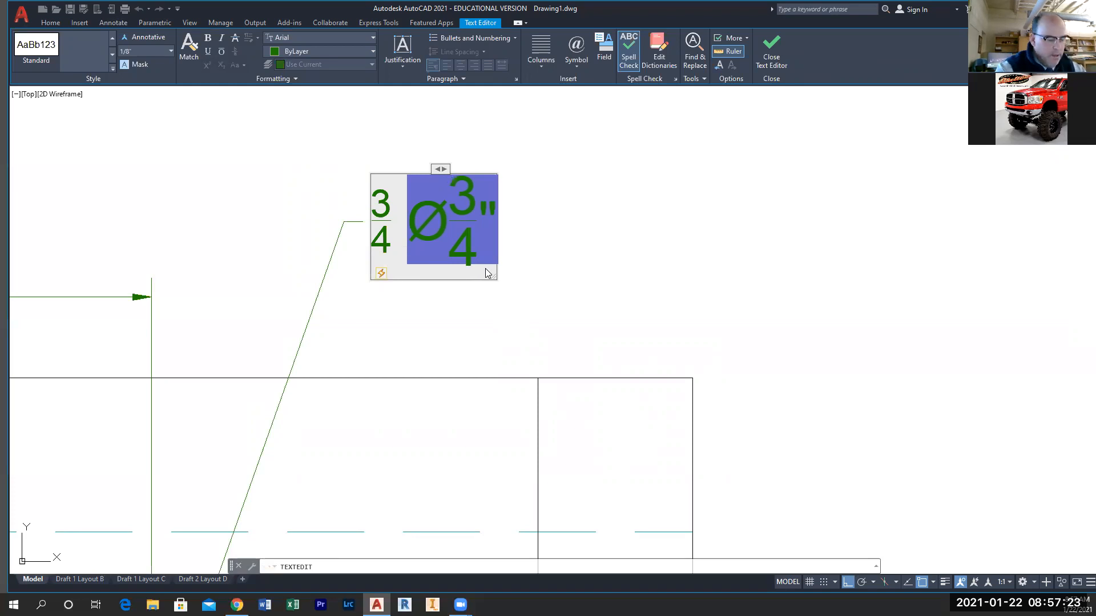
text(DRILL)
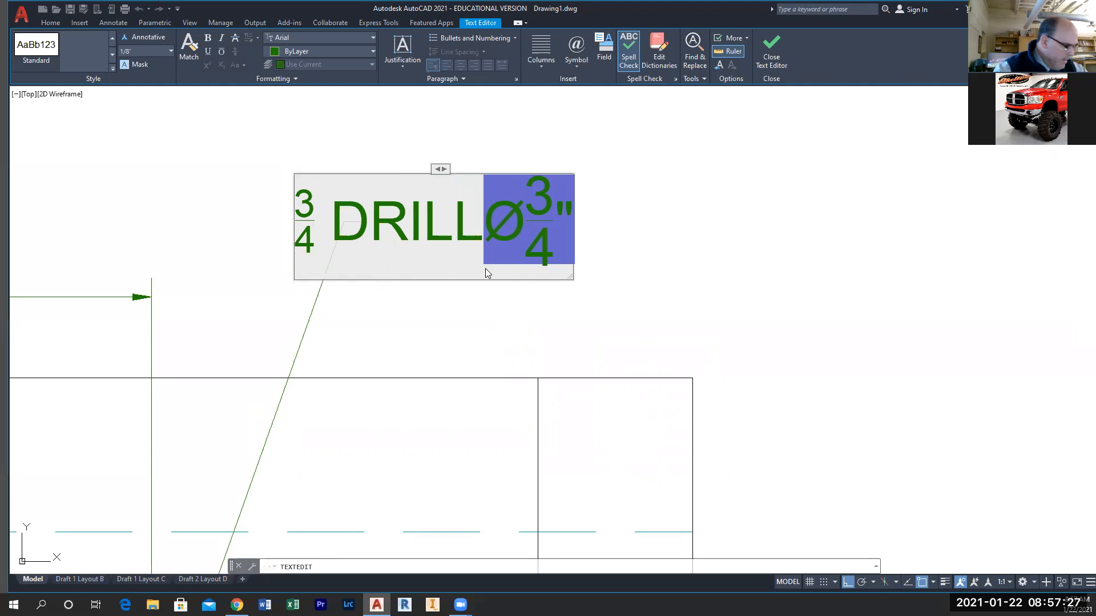
key(Return)
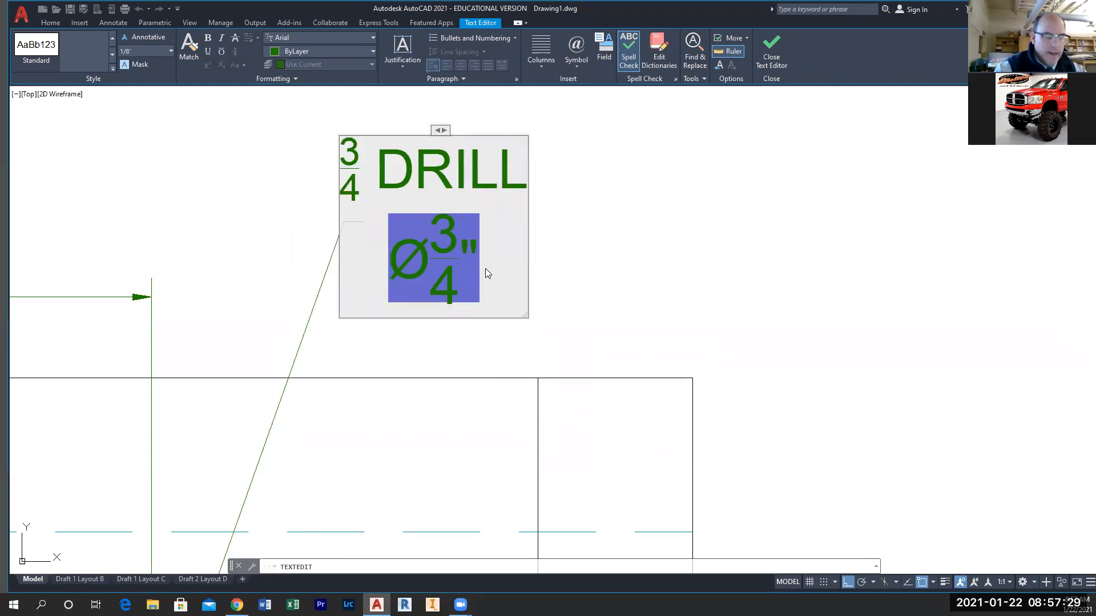
text(2 HOLES)
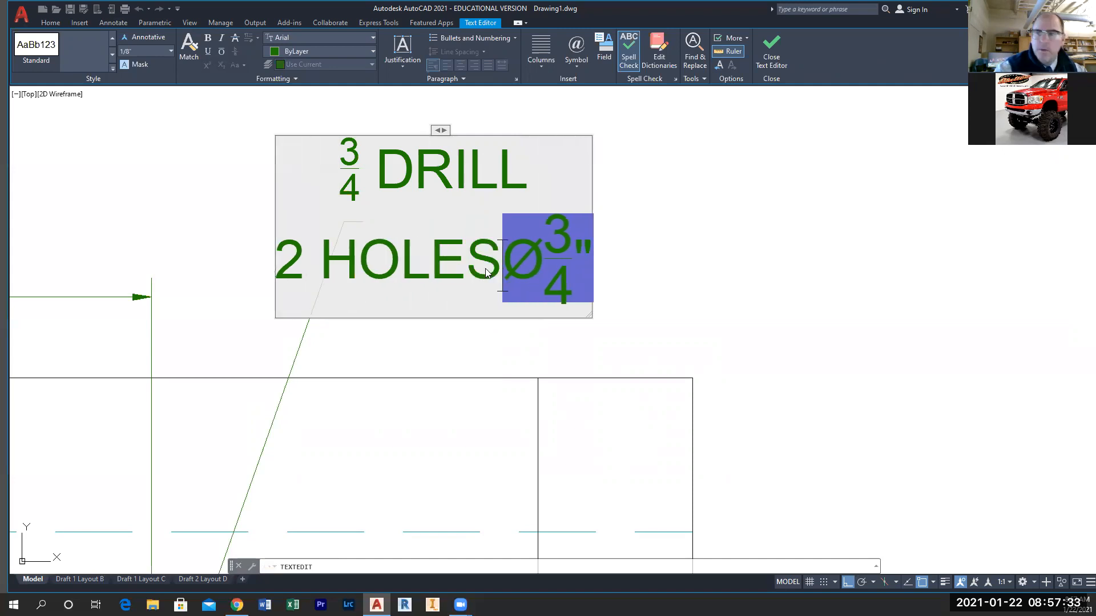
click(584, 258)
key(Delete)
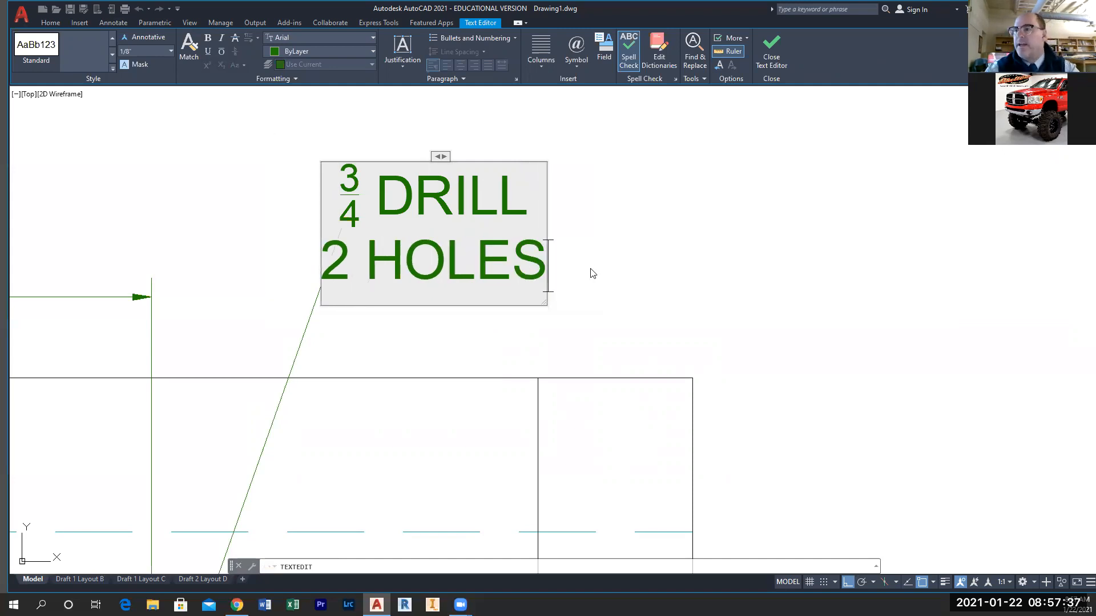
click(604, 277)
scroll(604, 277, down, 6)
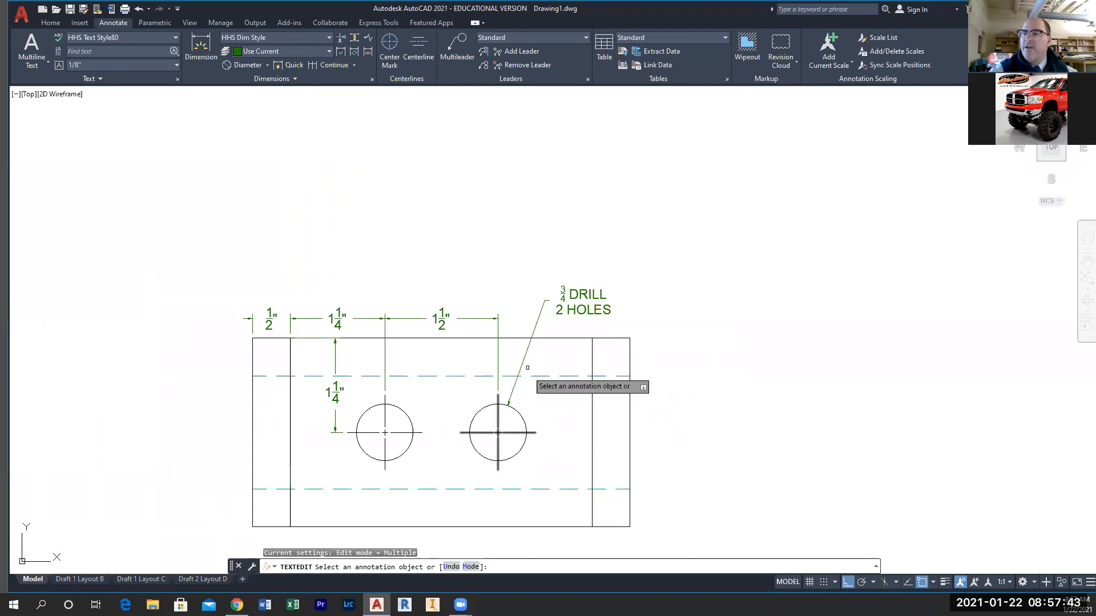
scroll(508, 445, up, 6)
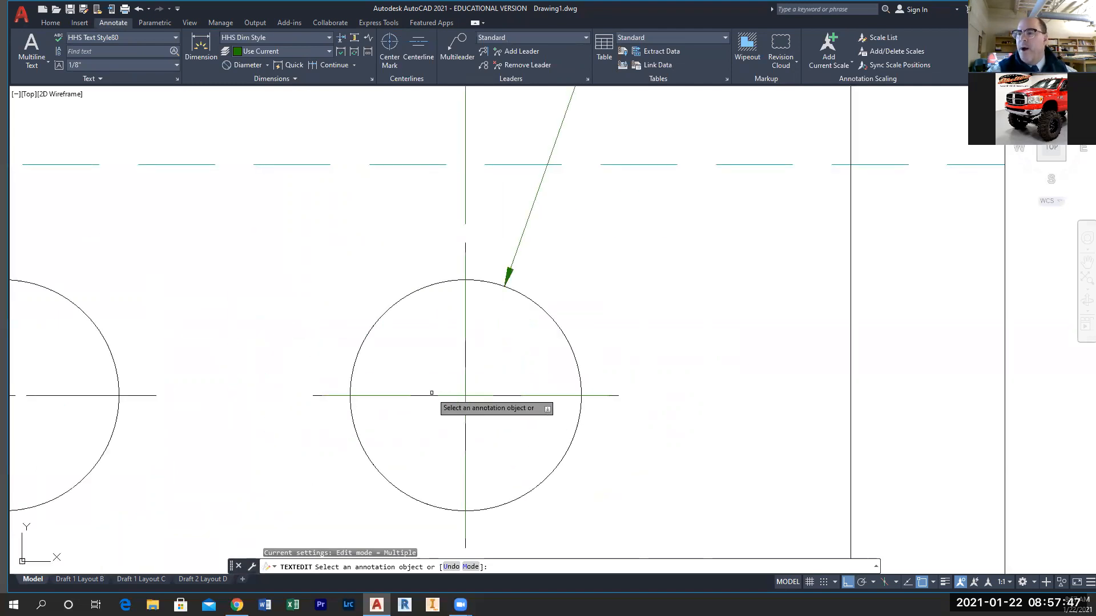
scroll(529, 254, down, 4)
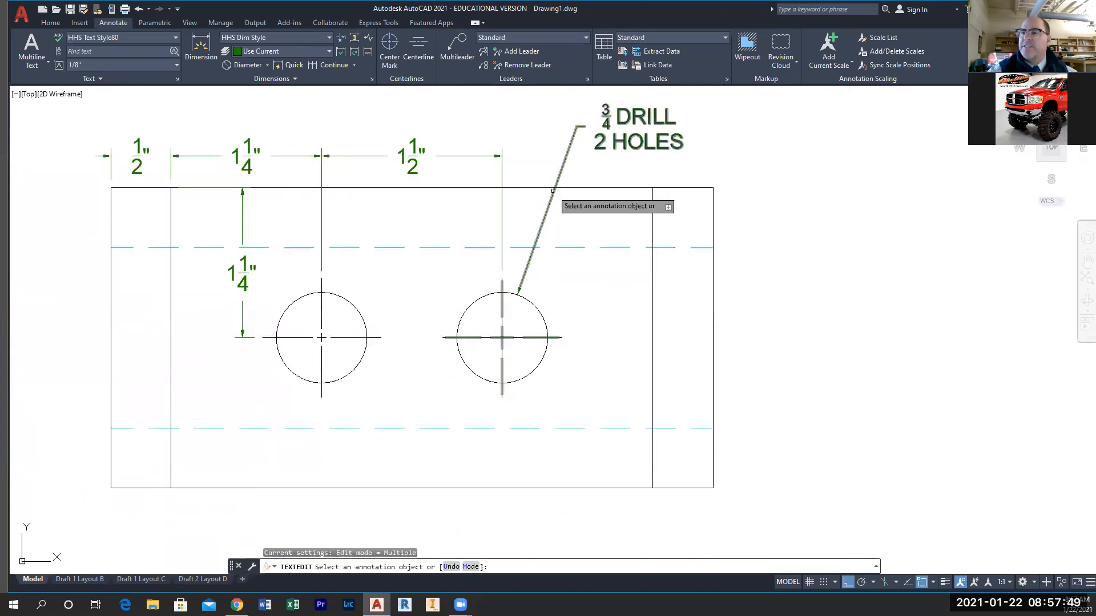
click(553, 195)
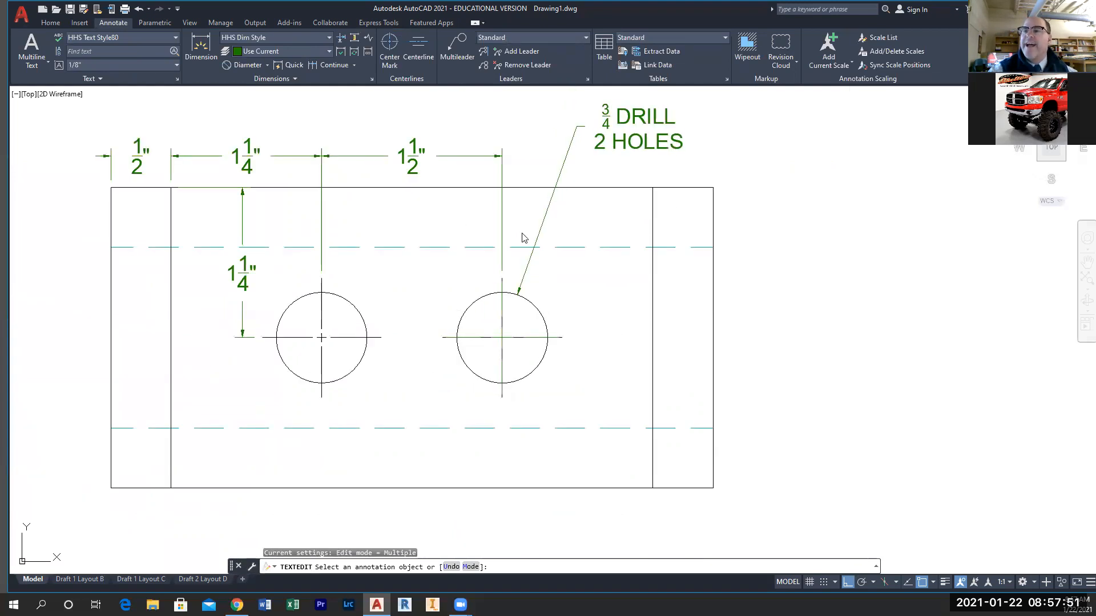
click(578, 224)
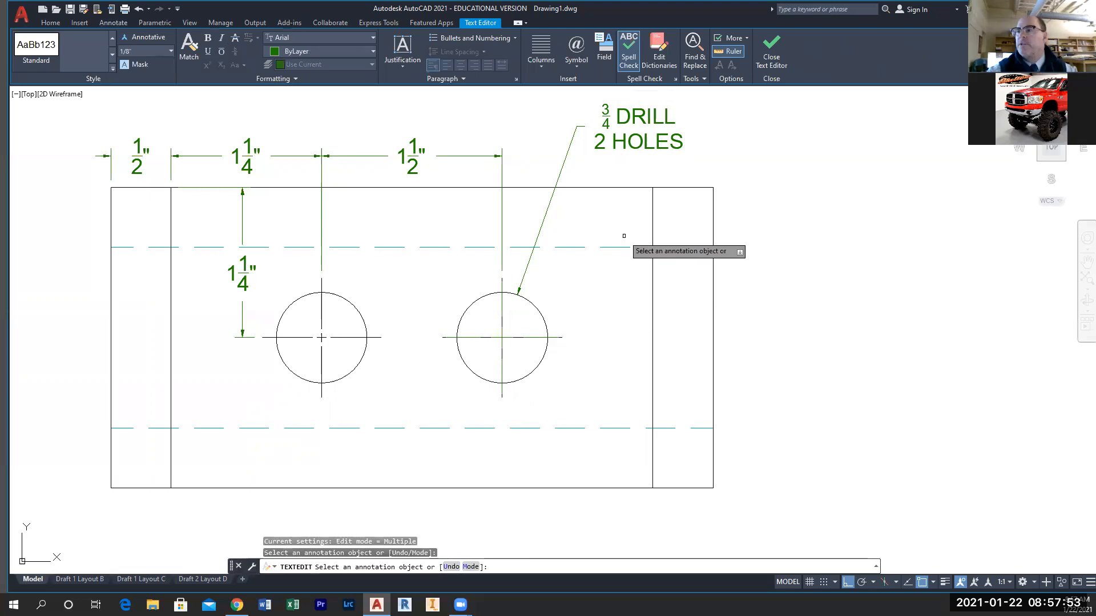
key(Escape)
- Explode the drill note's diameter dimension at the right hole into separate objects
click(541, 219)
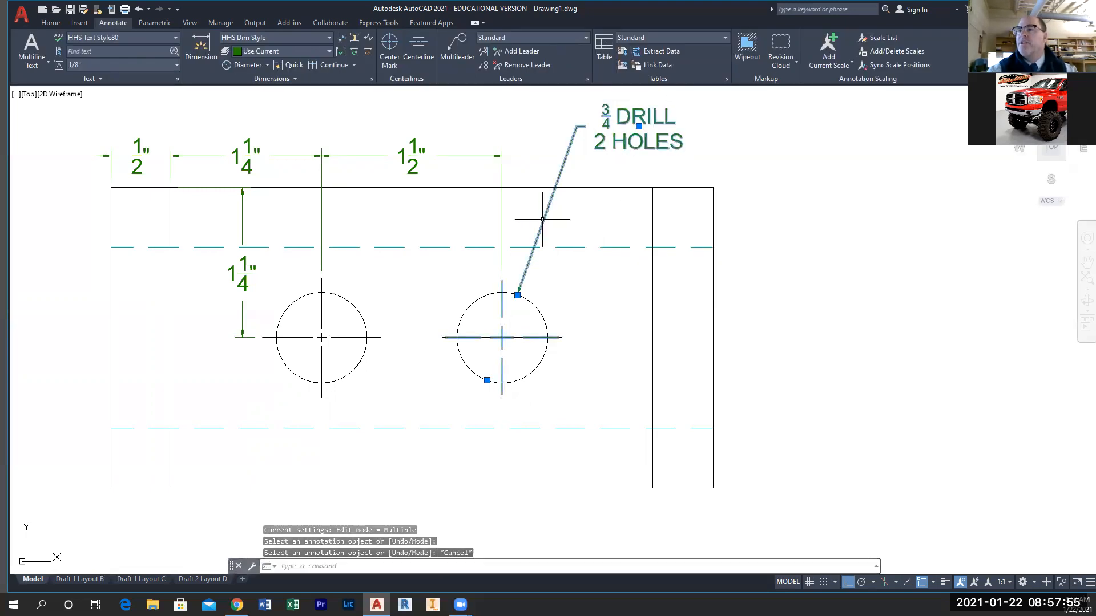
click(50, 23)
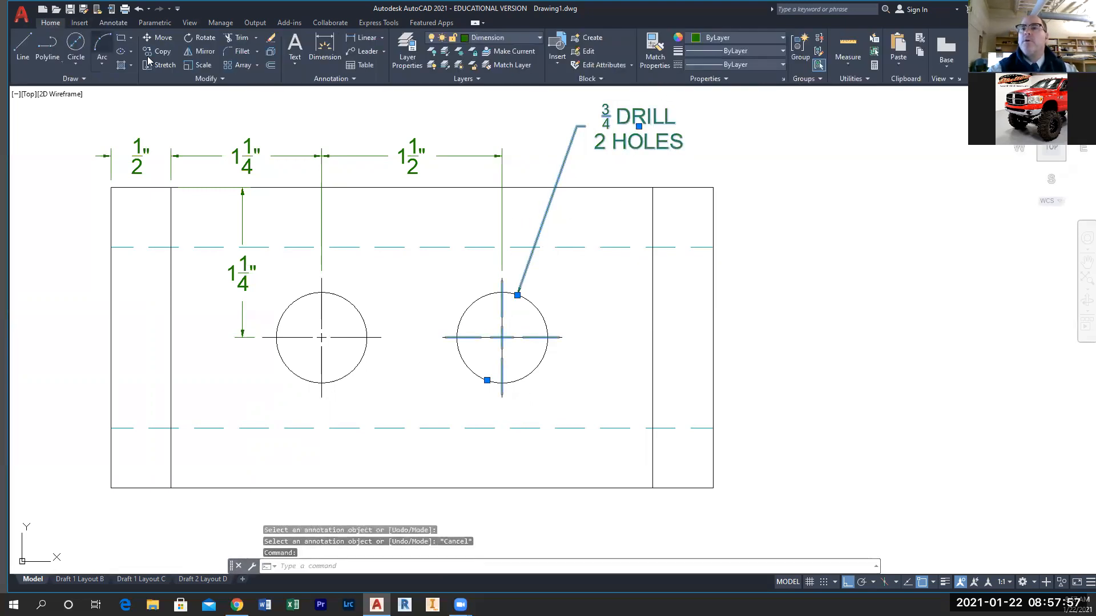
click(270, 52)
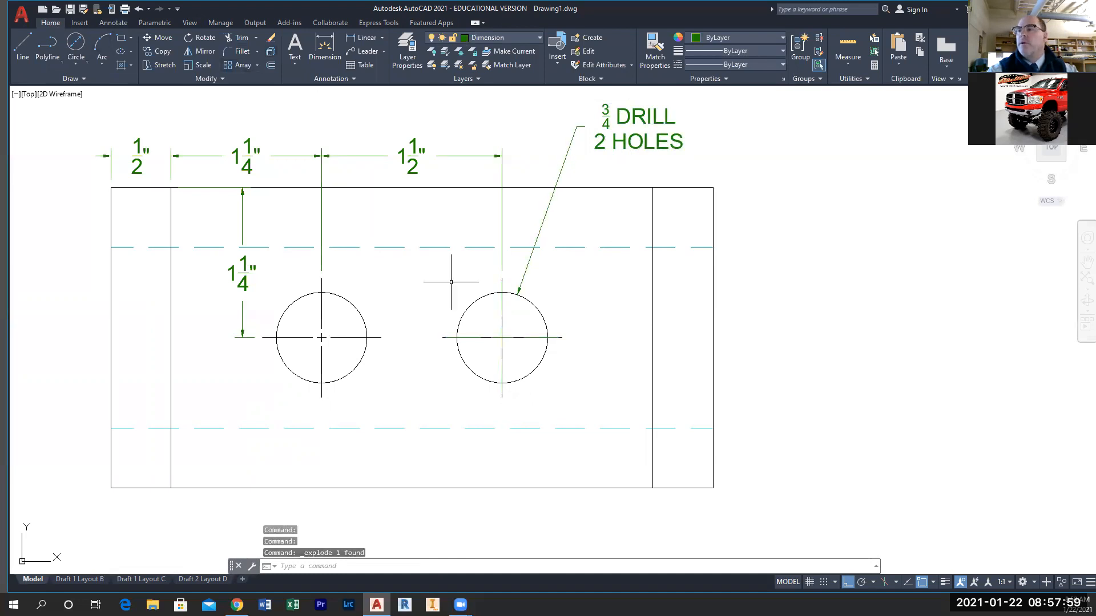
- Delete the original Visible Line center mark that overlaps the dimension's center lines in the top view's right hole
scroll(543, 312, up, 2)
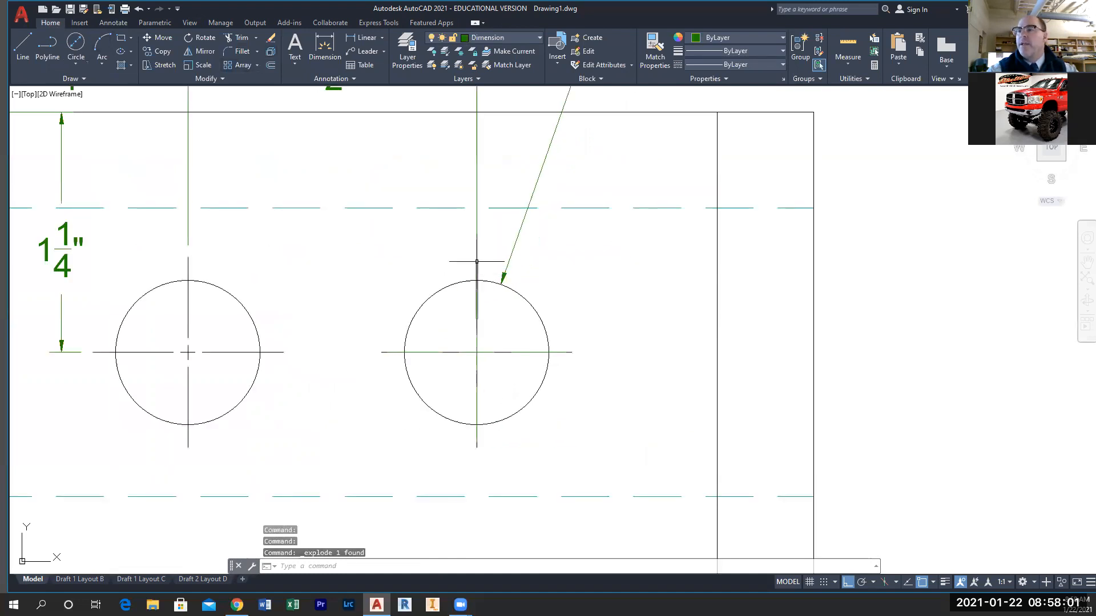
scroll(484, 318, up, 1)
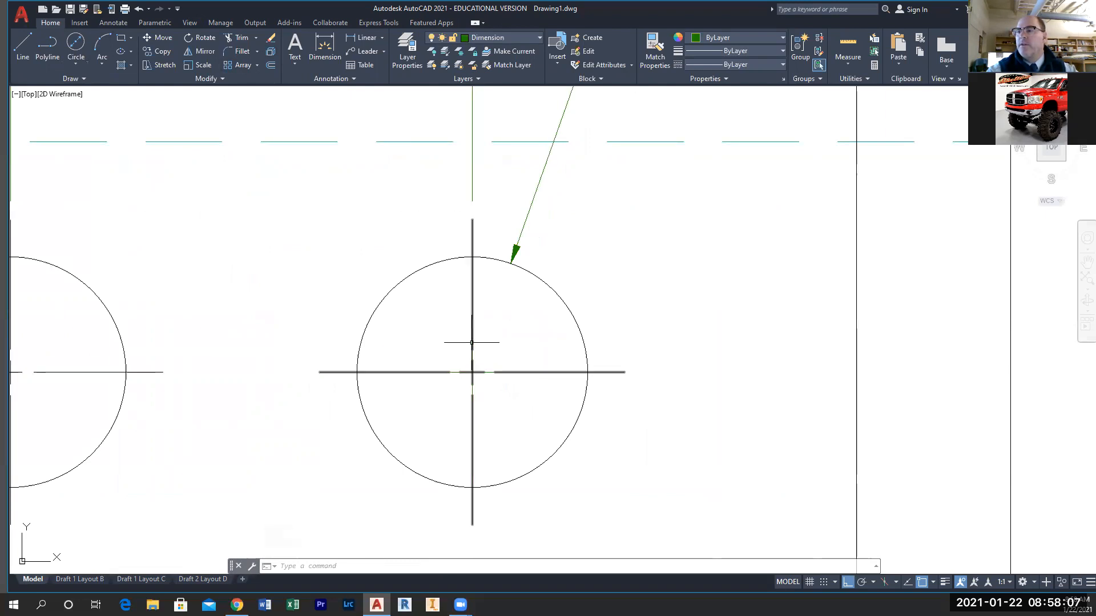
click(472, 340)
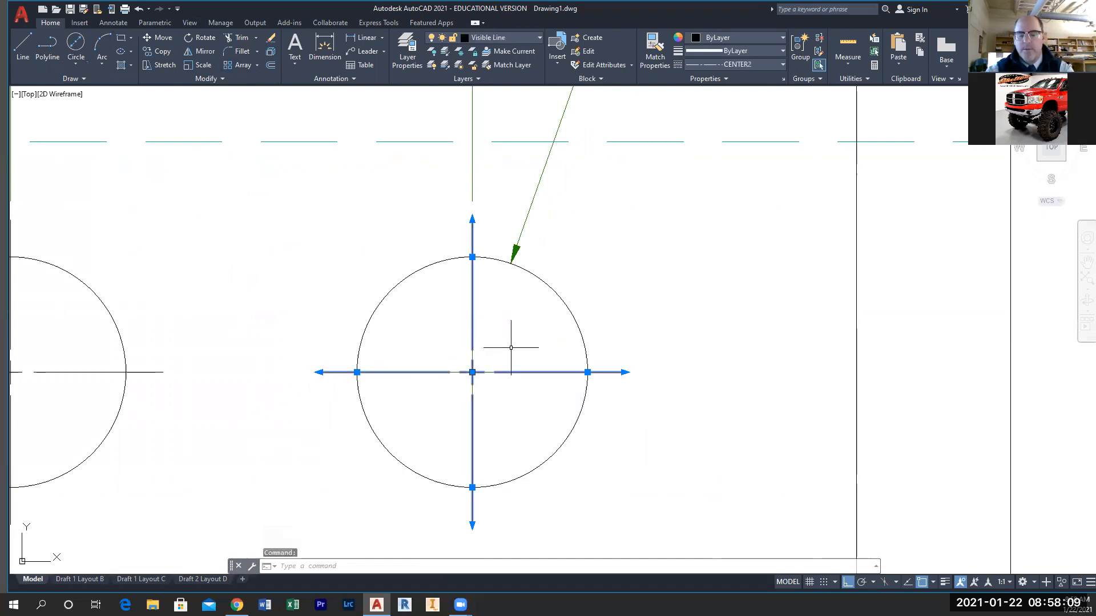
key(Delete)
scroll(519, 360, down, 3)
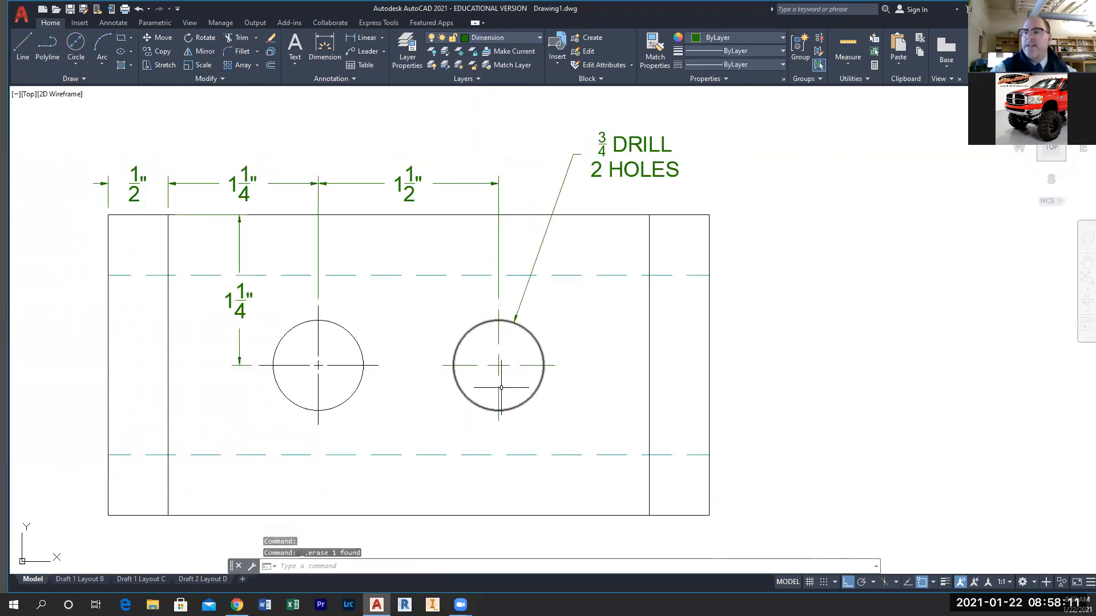
- Switch from model space to the Draft 1 Layout C sheet and show the whole page with its title block
scroll(599, 300, down, 4)
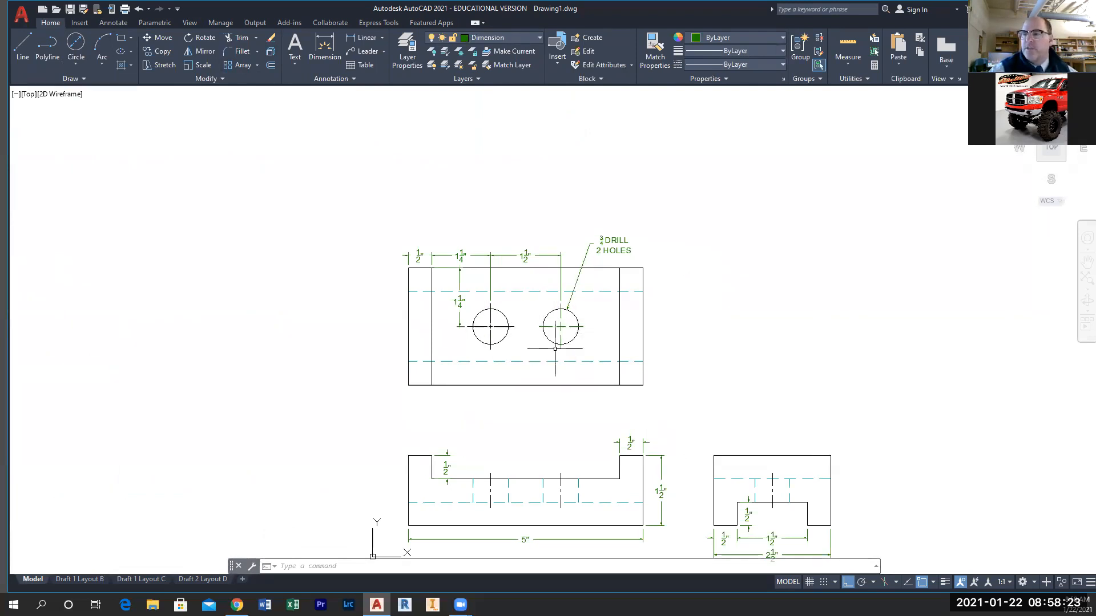
middle_drag(555, 348, 429, 266)
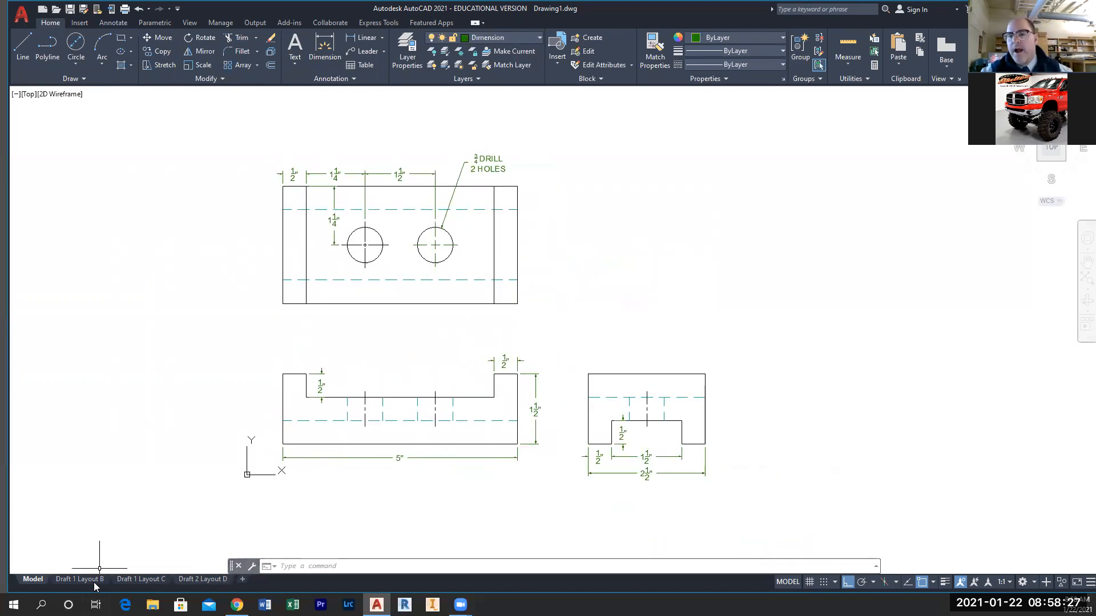
click(138, 580)
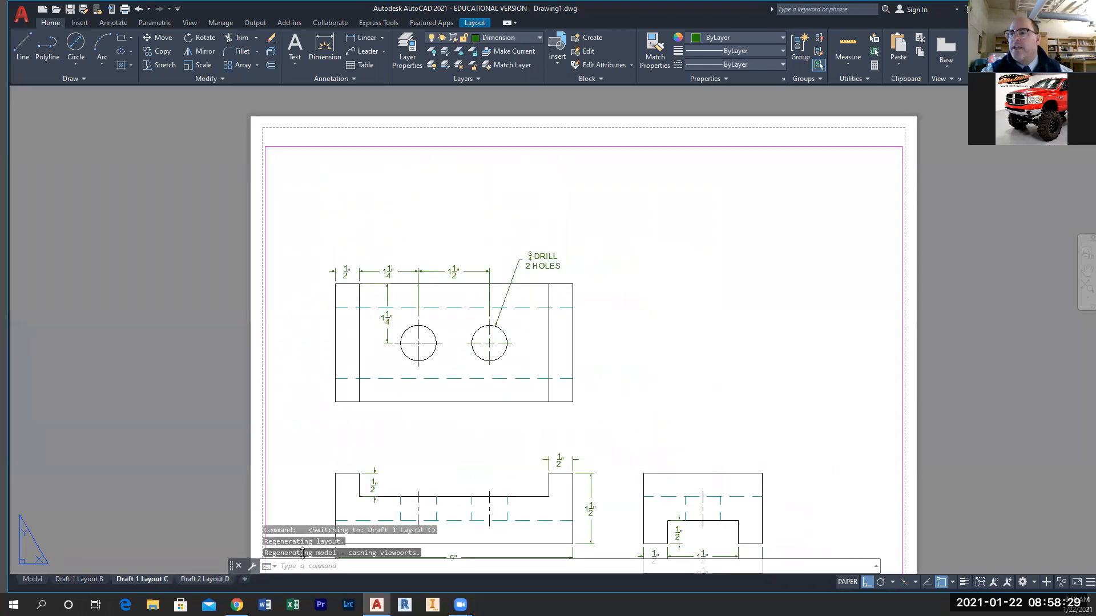
scroll(377, 428, down, 4)
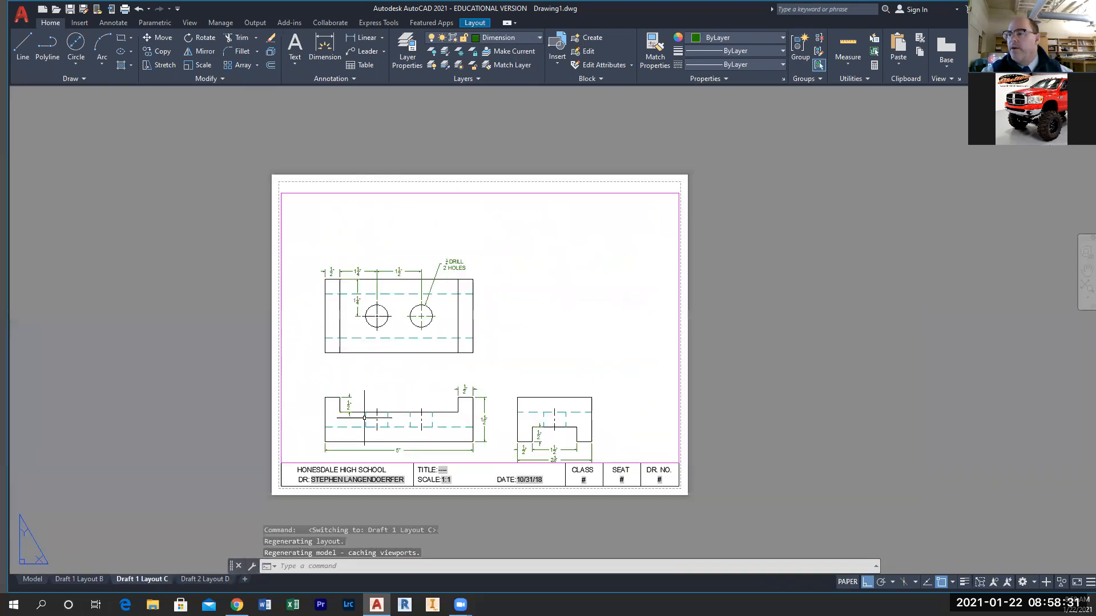
- Activate the viewport on Draft 1 Layout C, fit the three views in it and set the viewport scale to 1:1
click(846, 582)
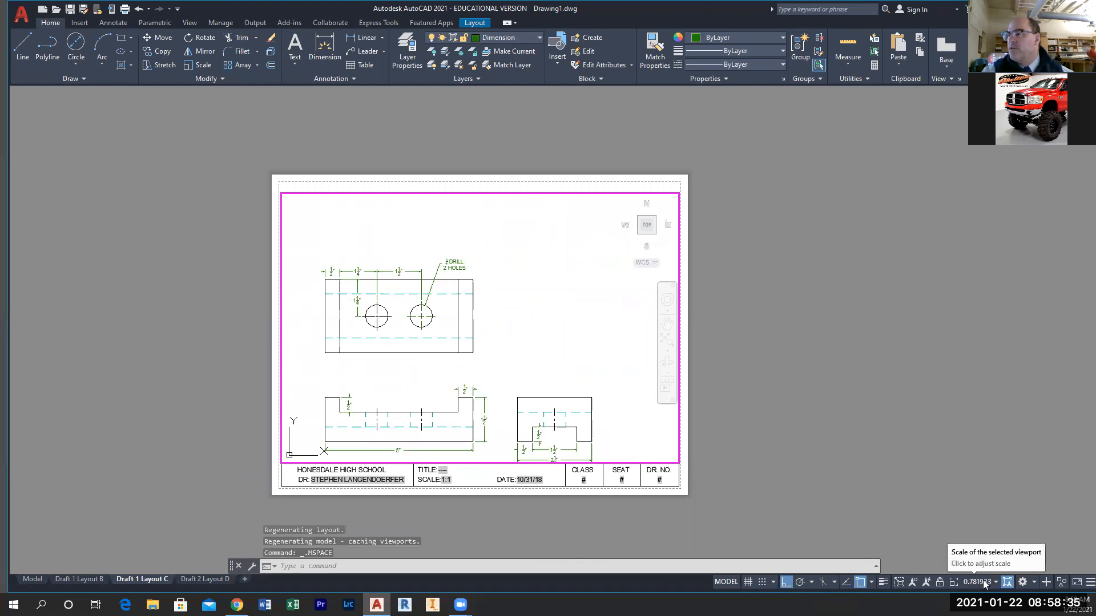
middle_click(523, 338)
middle_click(523, 338)
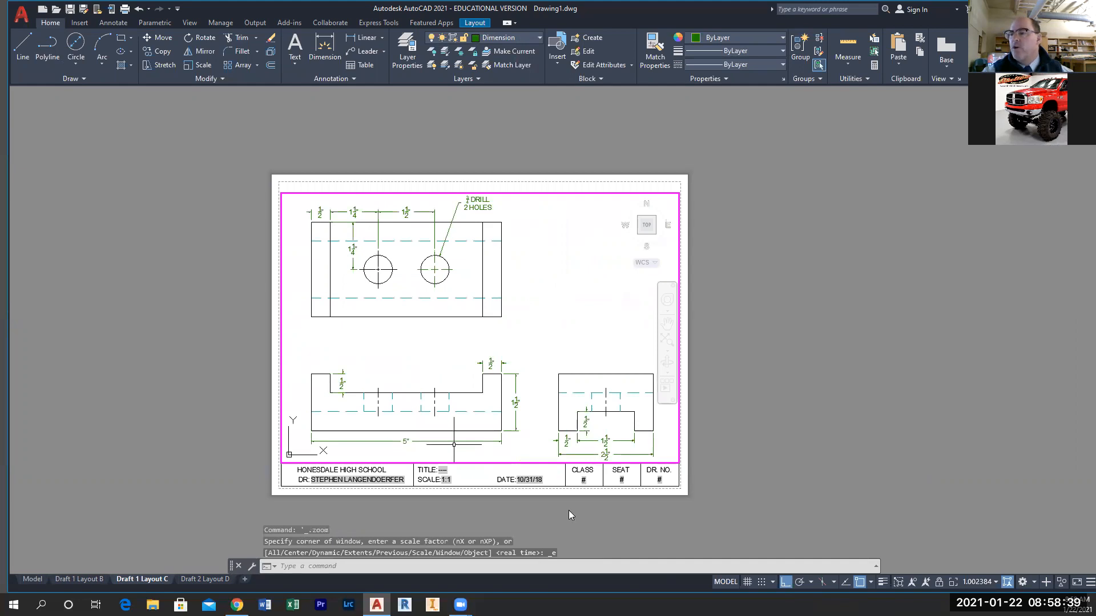
click(1005, 582)
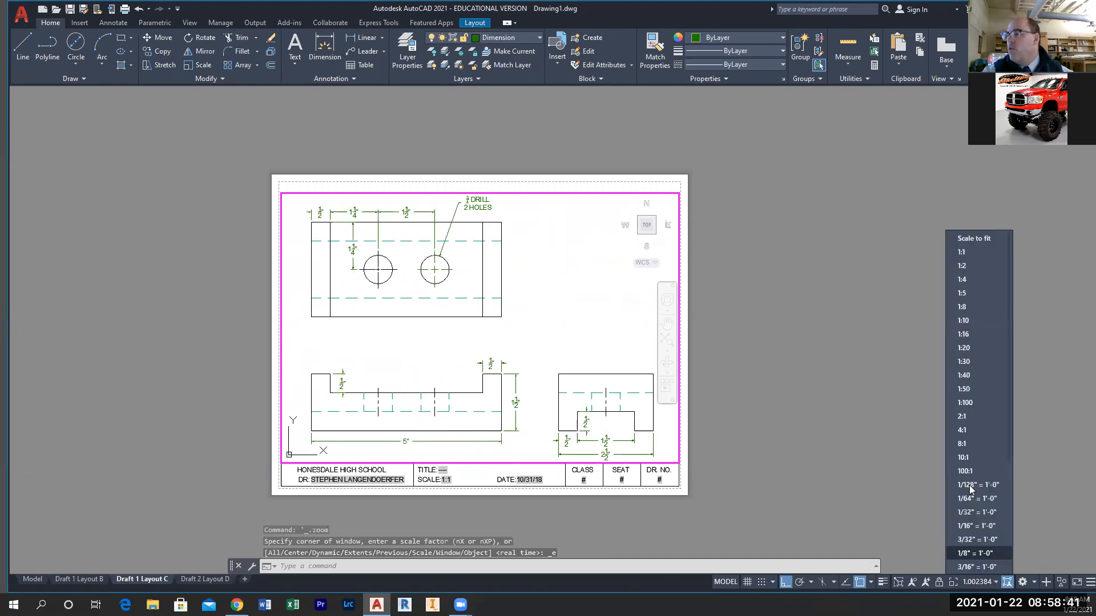
click(970, 253)
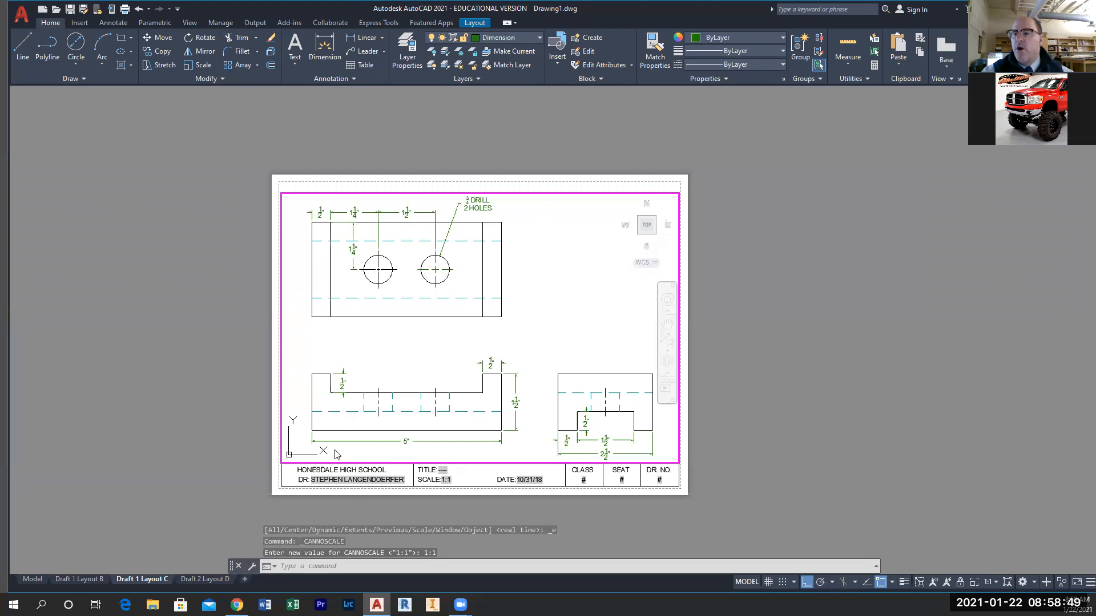
click(21, 15)
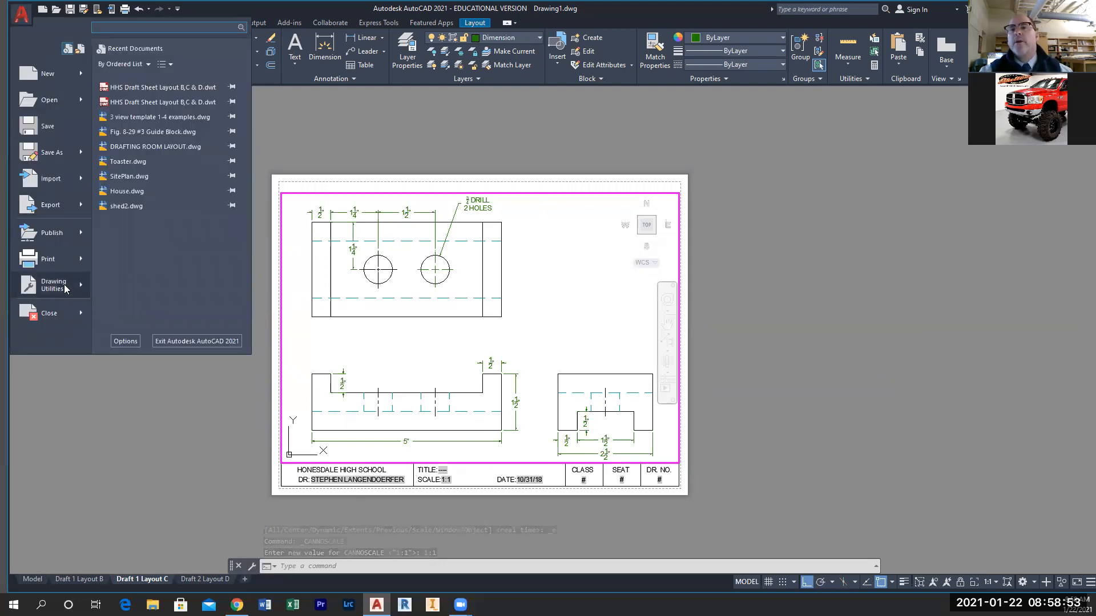
mouse_move(65, 285)
click(155, 89)
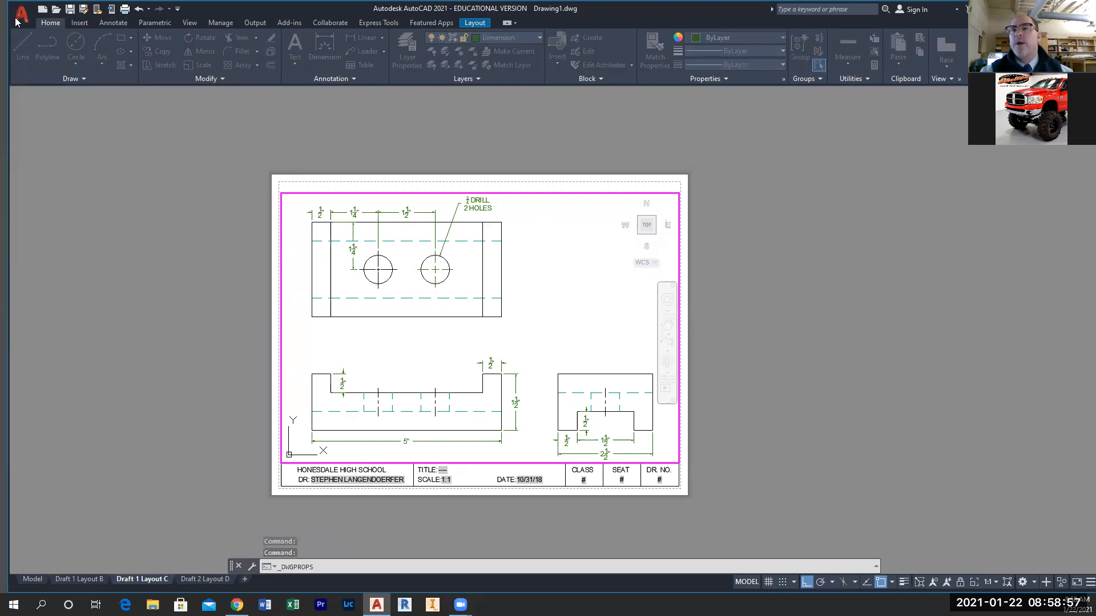
click(536, 201)
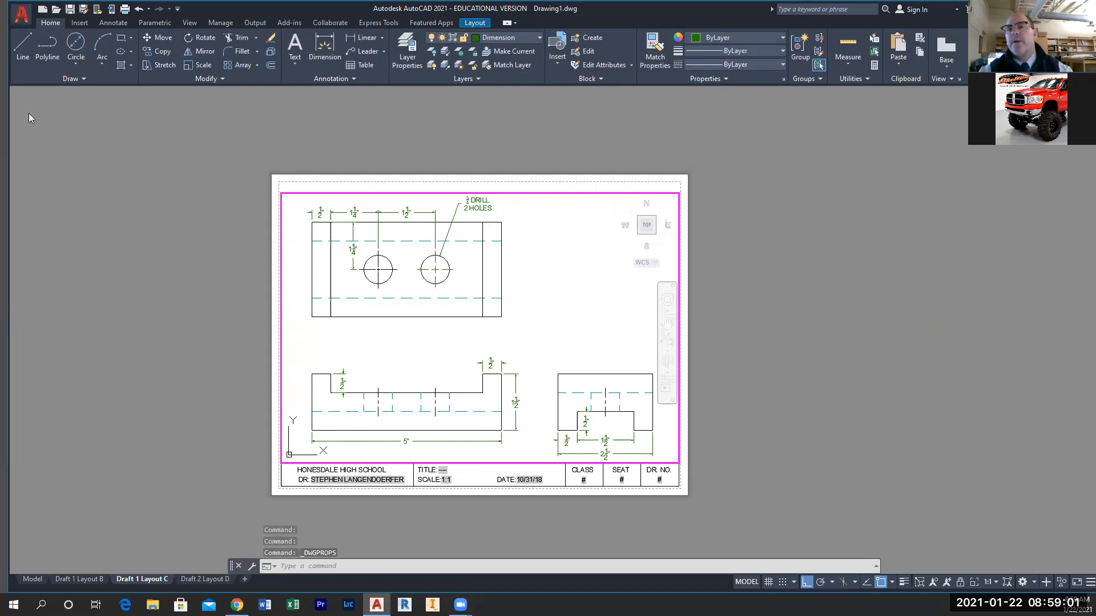
- Set the title in the drawing properties' summary to "GUIDE BLOCK"
click(22, 18)
mouse_move(57, 285)
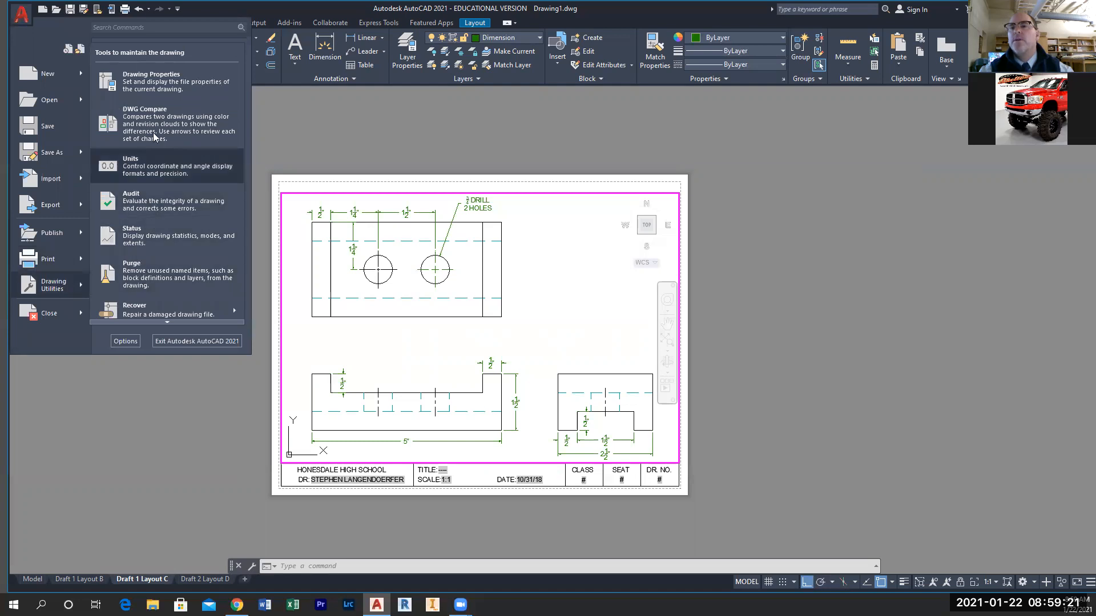
click(160, 84)
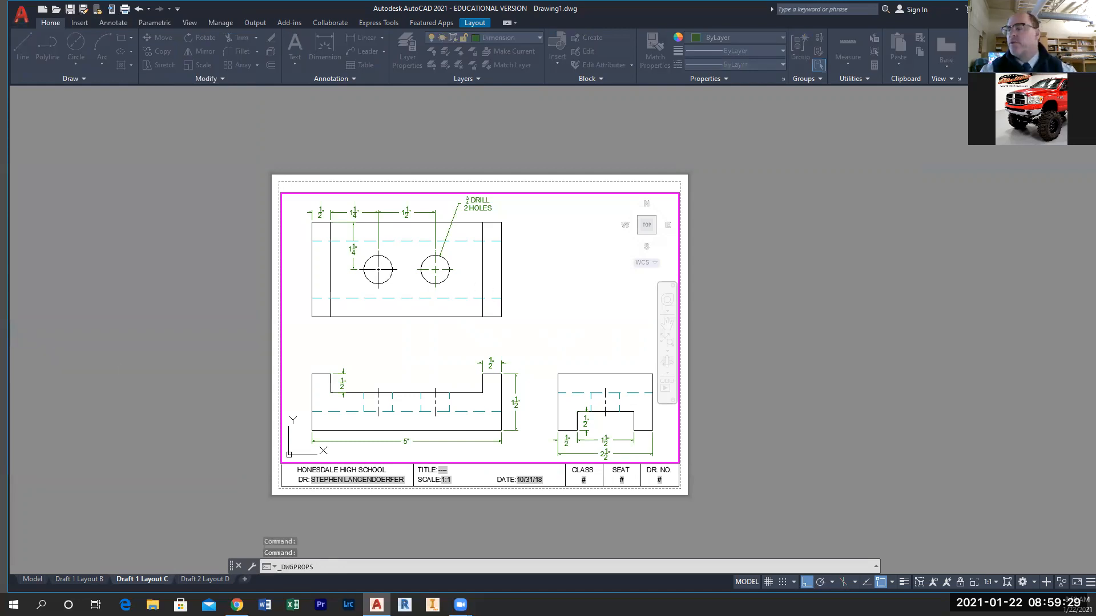
click(739, 238)
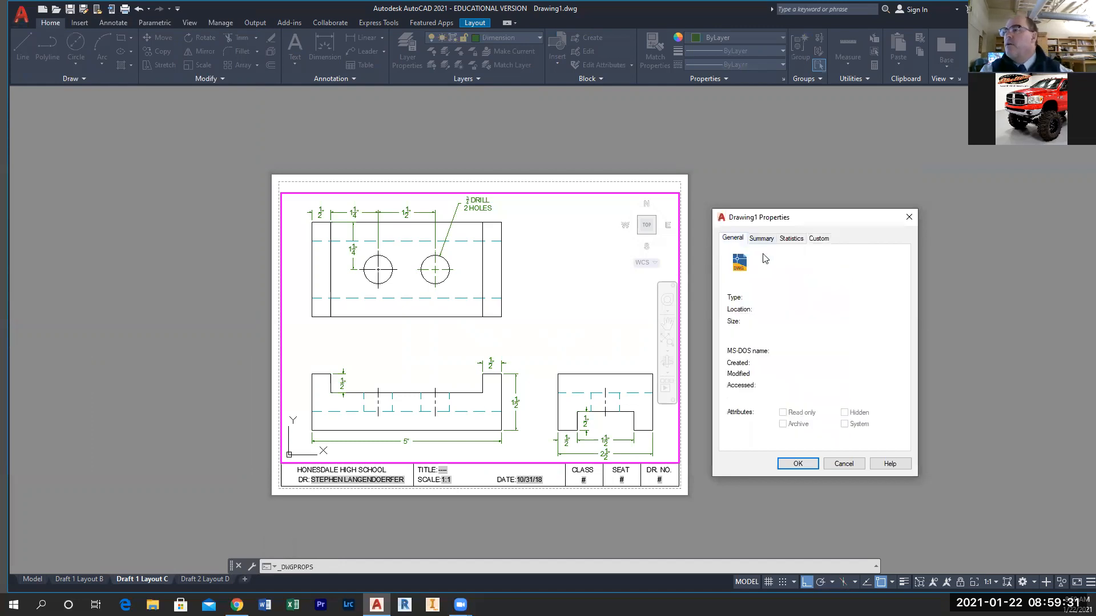
click(762, 238)
click(777, 257)
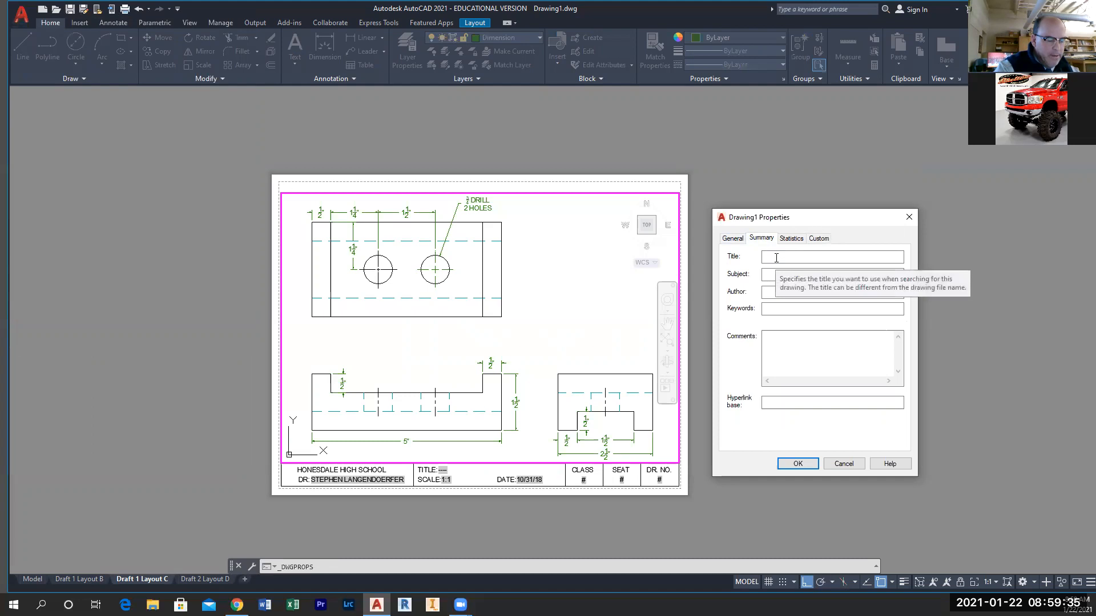
text(GUID)
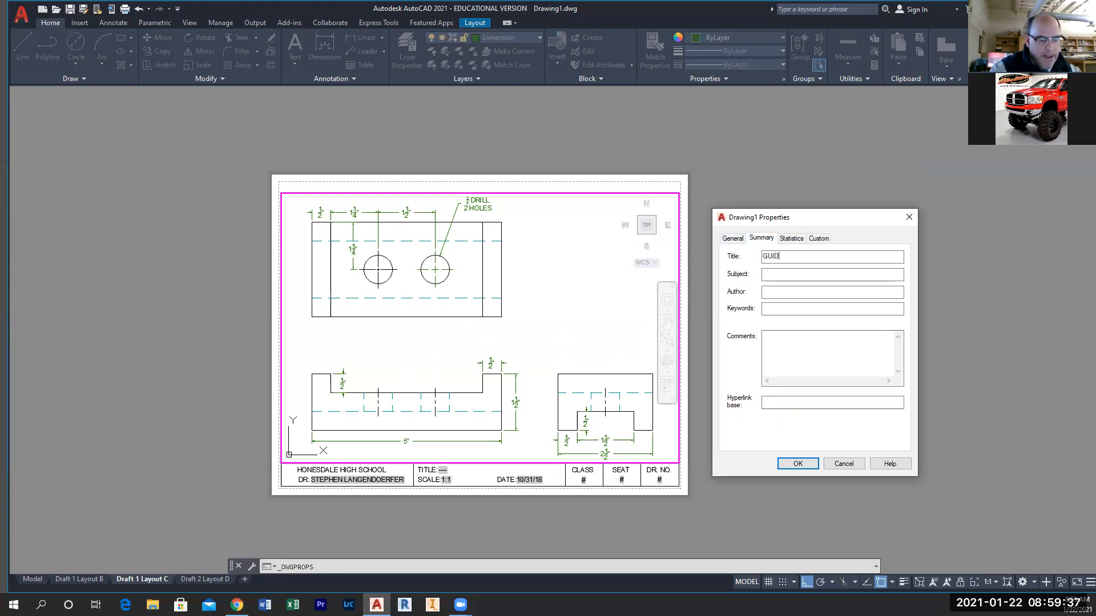
text(E BLOCK)
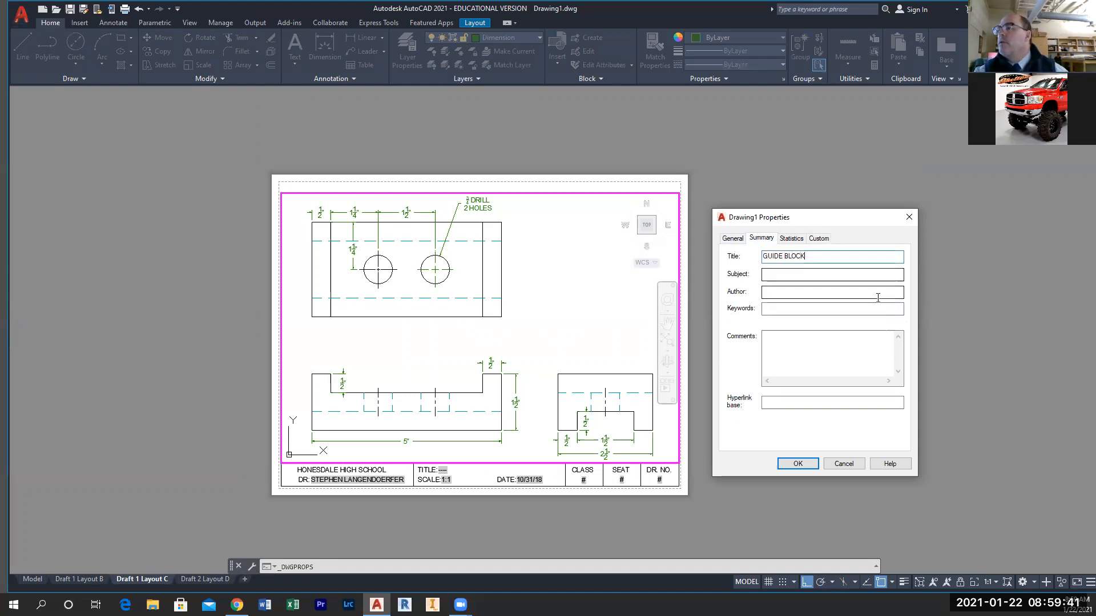
- Set the custom drawing properties Class to 1, Seat to 1 and Dr. No. to FIG.7-30-3, and refresh the layout's title block
click(799, 241)
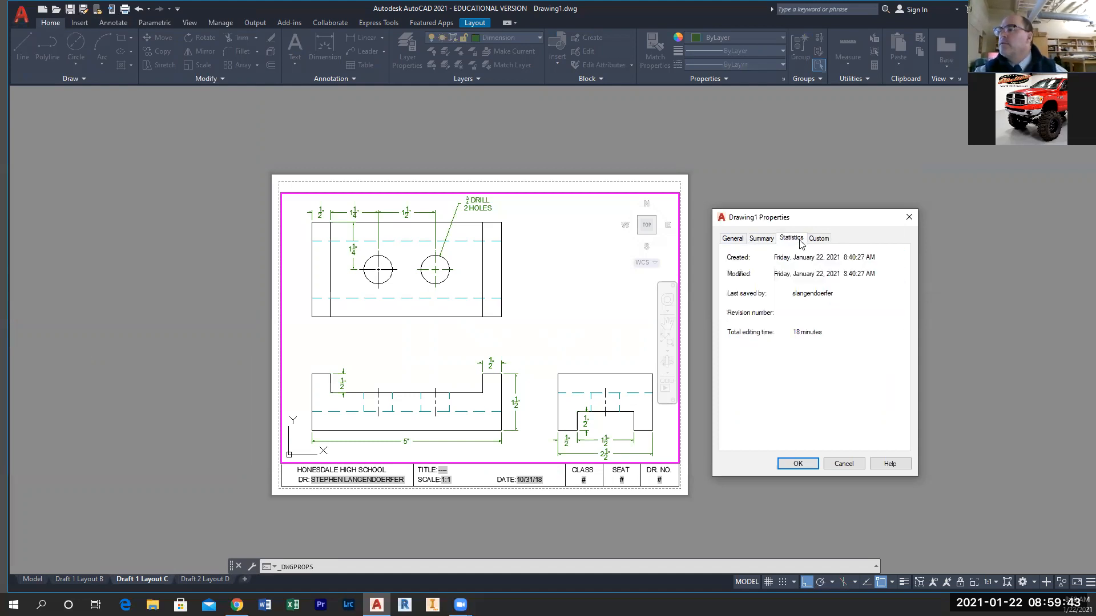
click(818, 240)
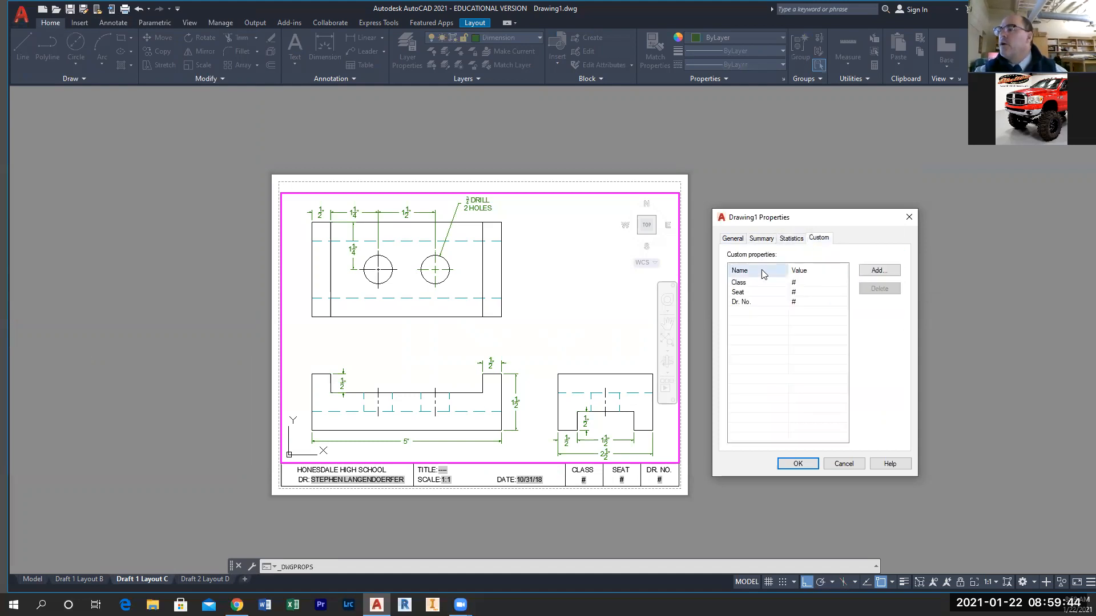
double_click(816, 283)
text(1)
double_click(813, 292)
text(1)
double_click(810, 301)
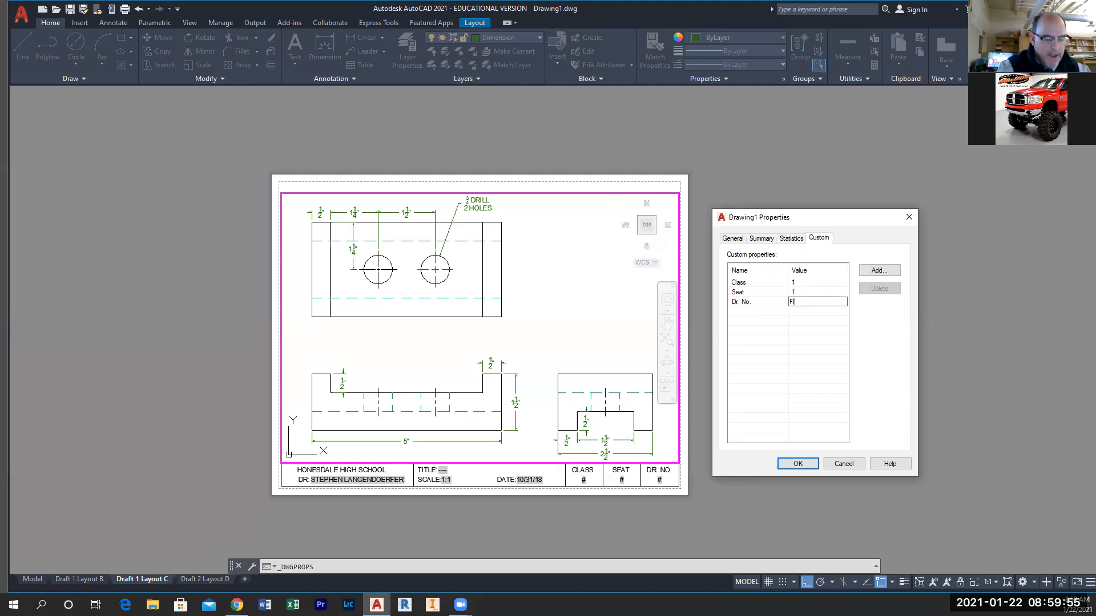
text(FIG.7-30-3)
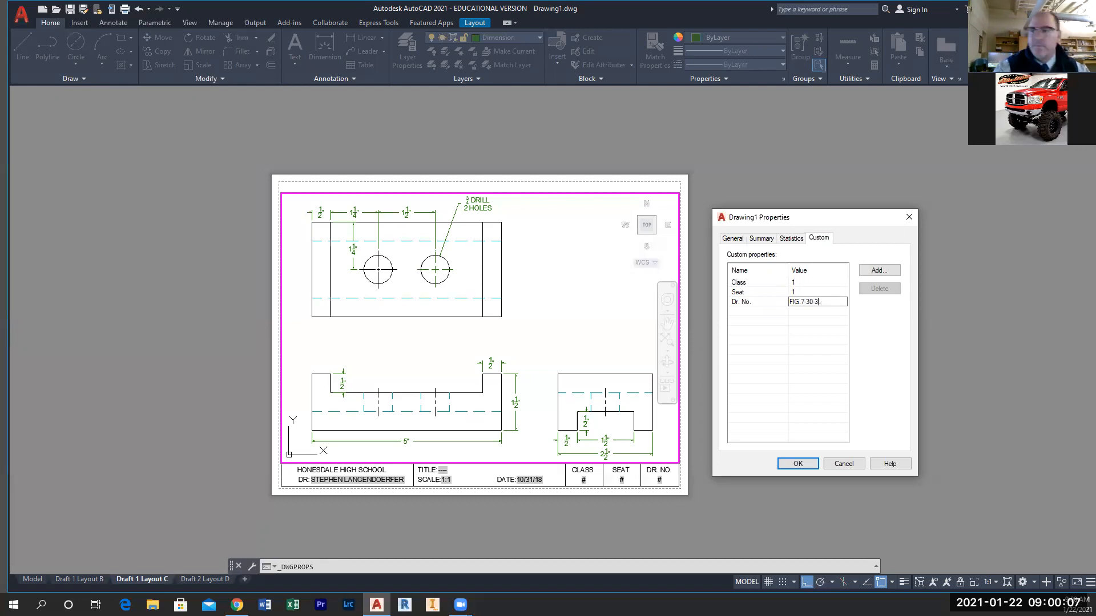
click(806, 465)
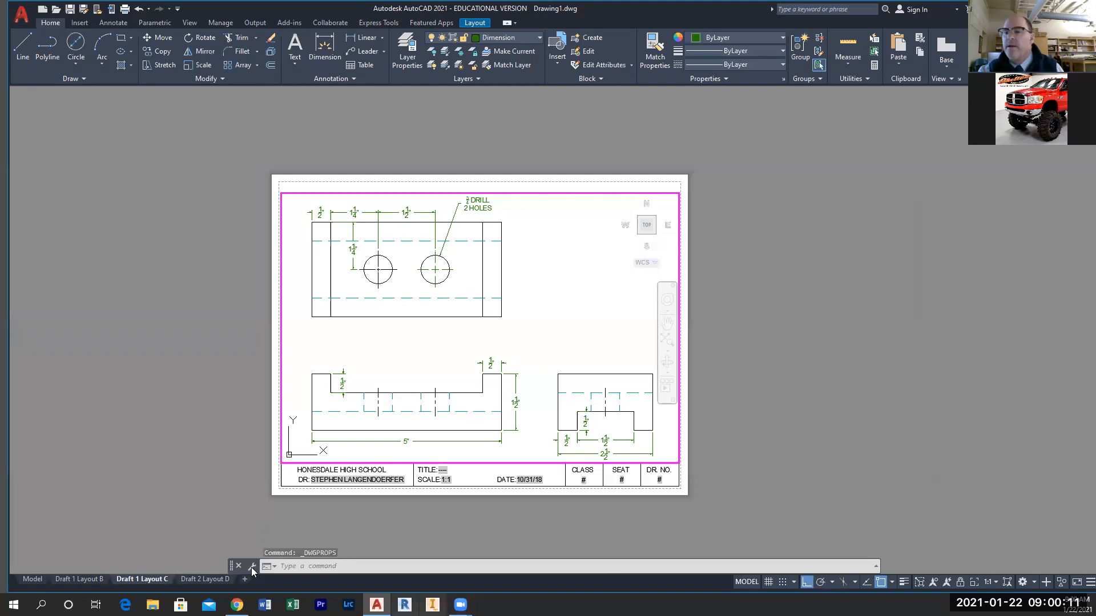
click(33, 579)
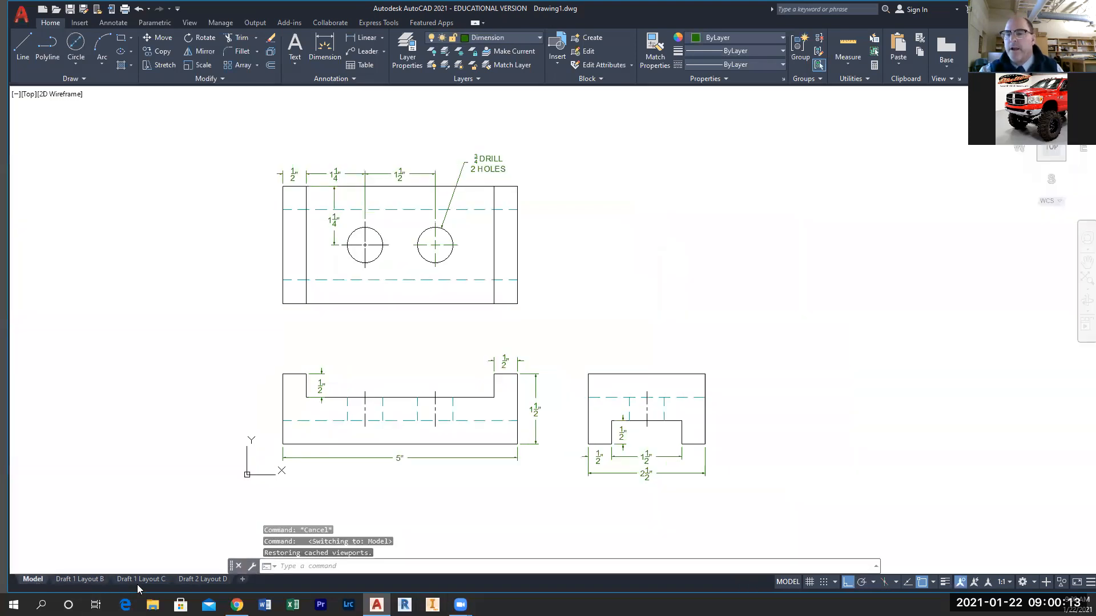
click(137, 579)
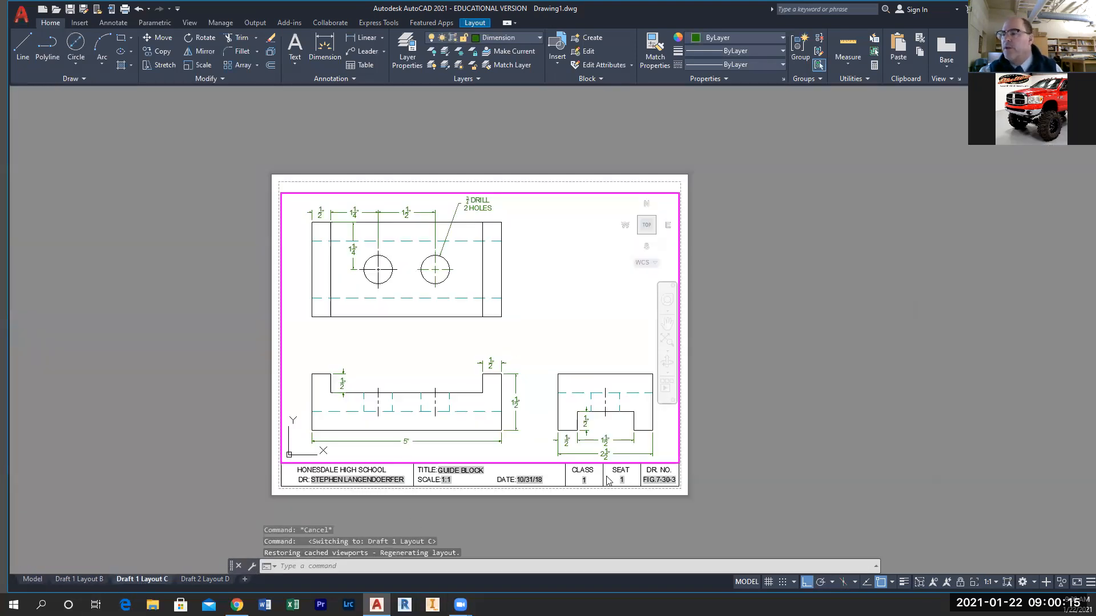
- Preview and plot Draft 1 Layout C on the HHS-CAD-HPM402-MONO printer, using Letter paper, the Layout plot area and 1:1 scale
click(21, 13)
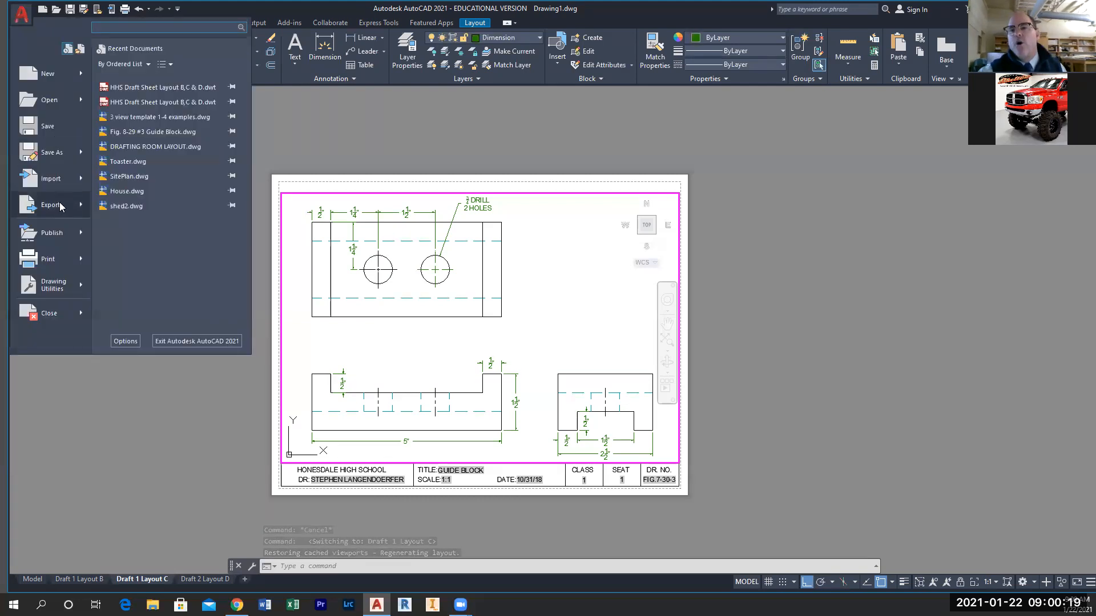
click(61, 210)
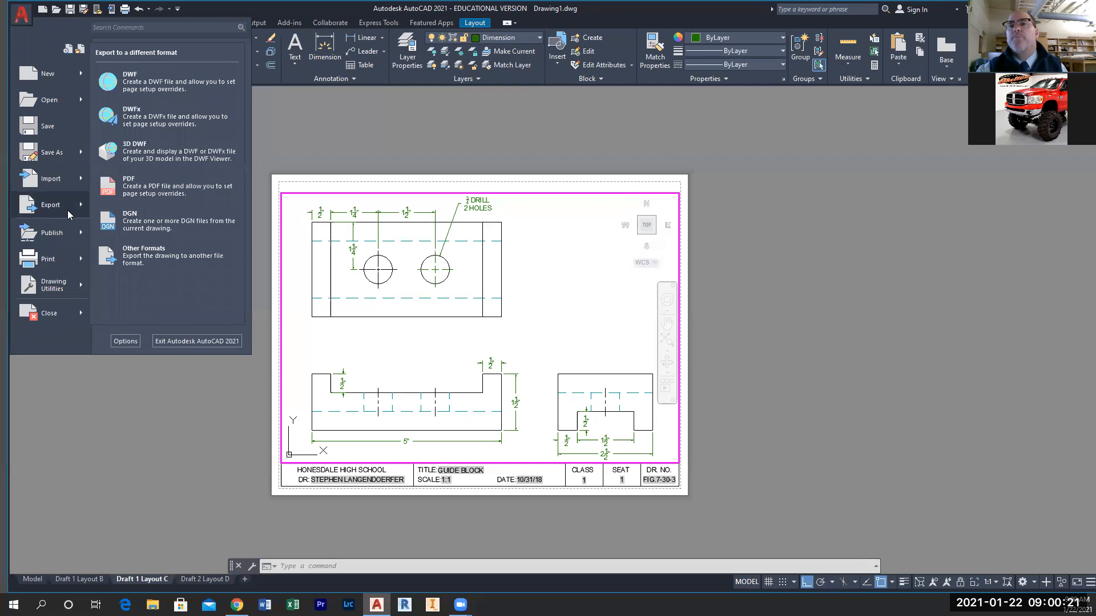
click(60, 260)
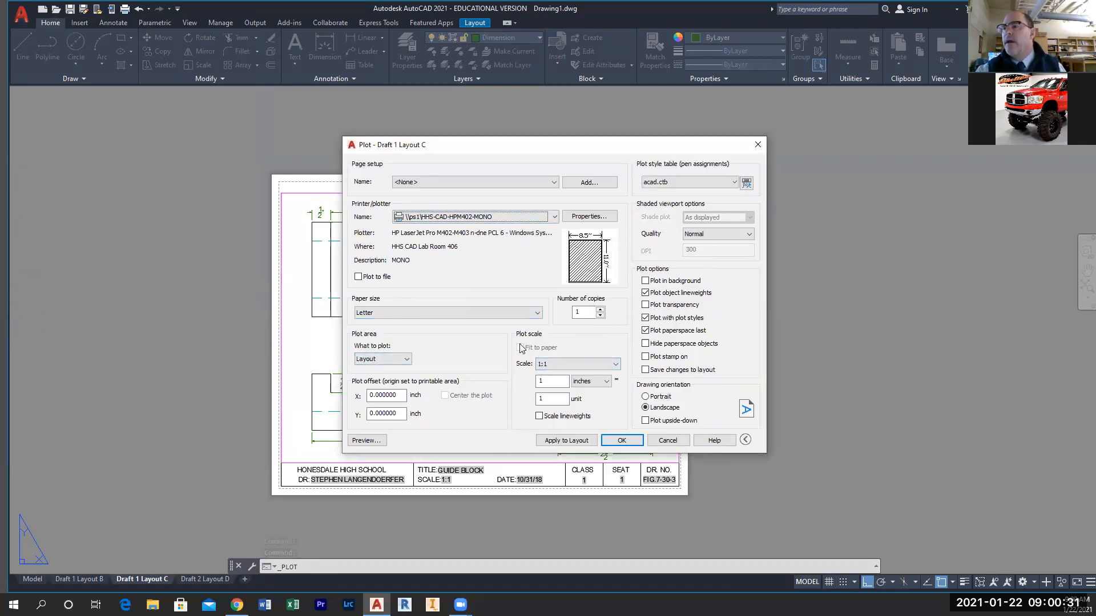
click(406, 359)
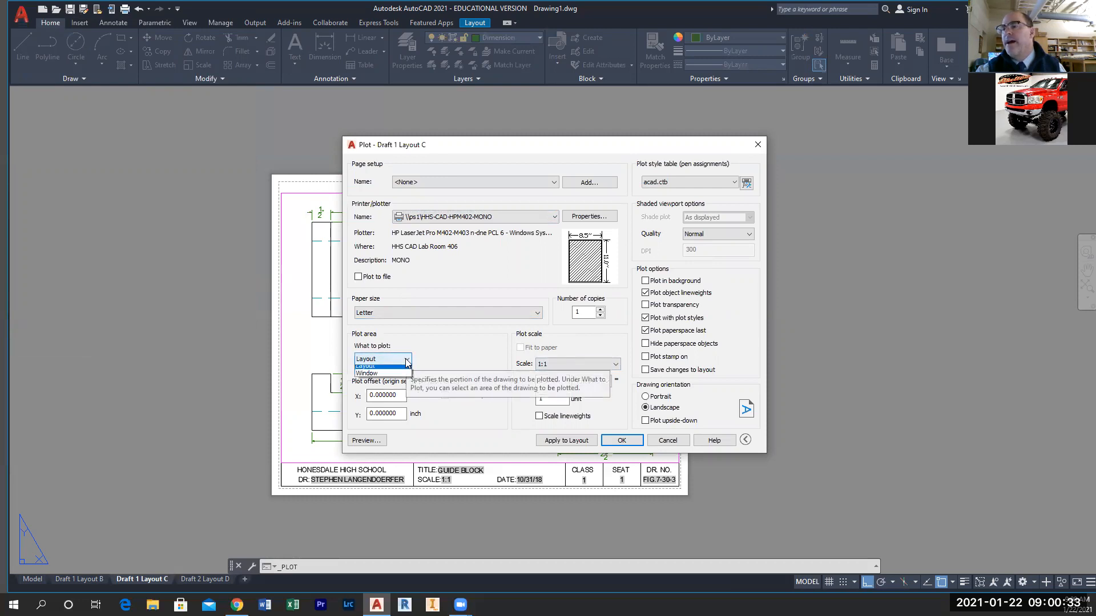
click(470, 350)
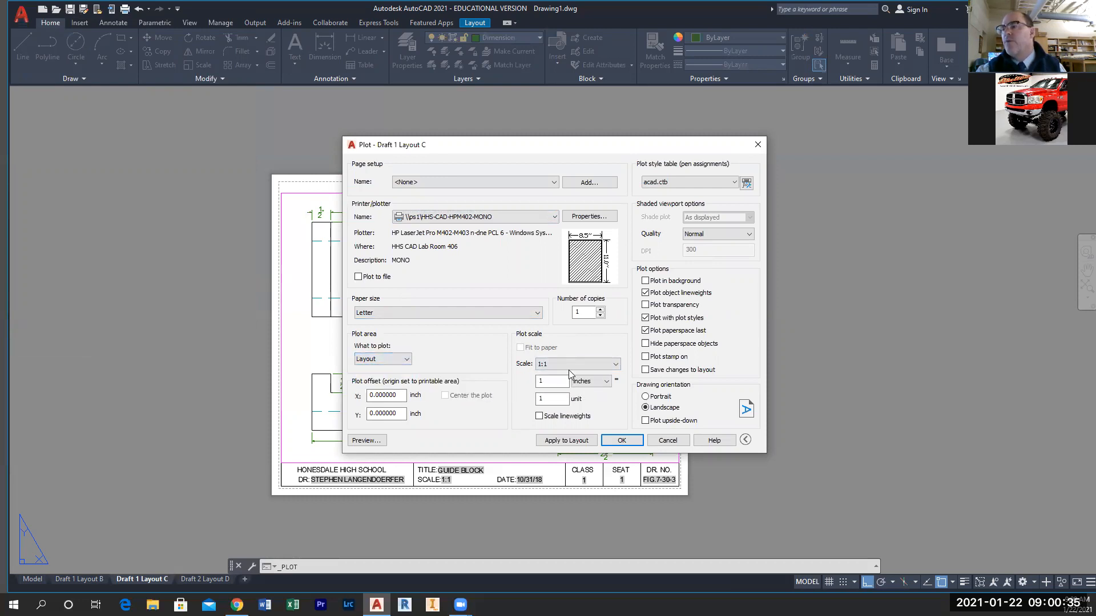
click(380, 442)
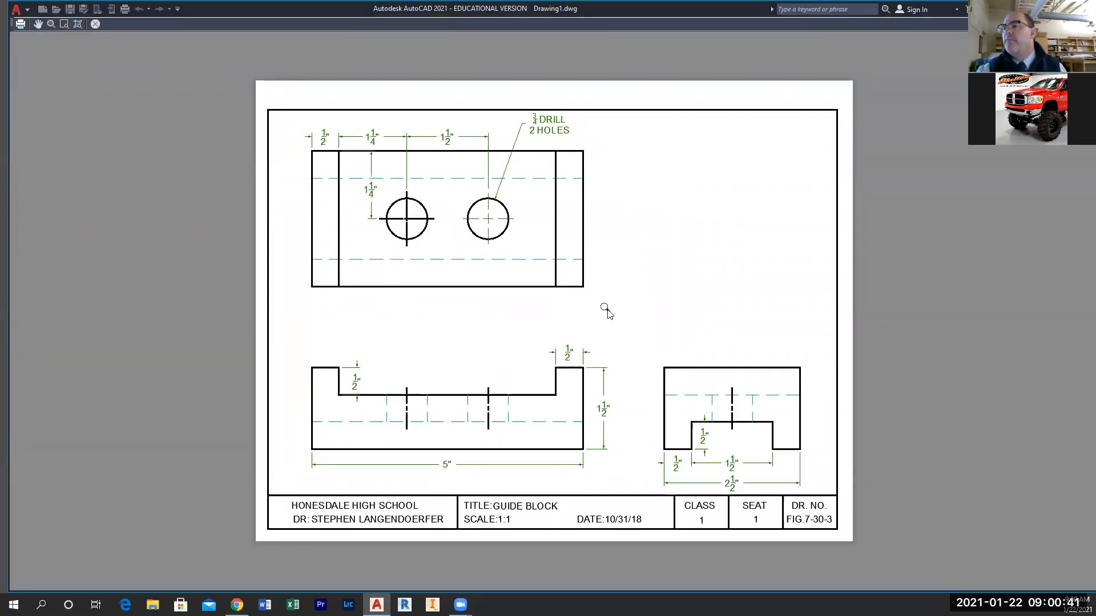
right_click(607, 312)
click(628, 328)
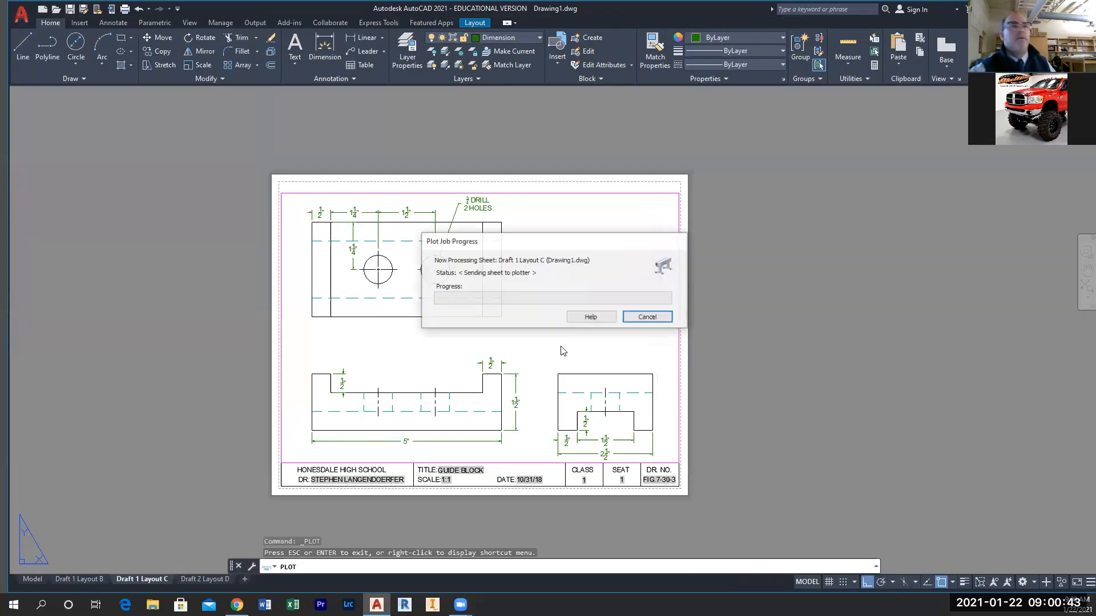